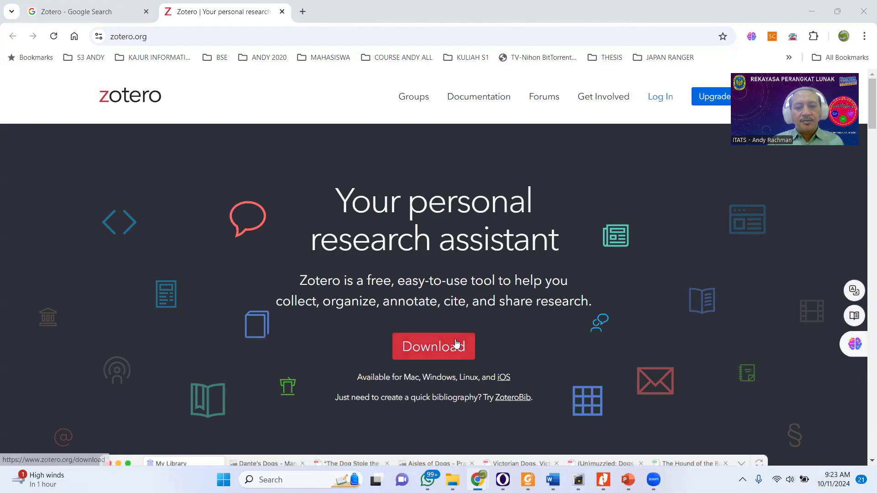
- Download the 64-bit Zotero 7 installer for Windows and check it in the browser's recent download history
scroll(456, 344, down, 2)
click(424, 238)
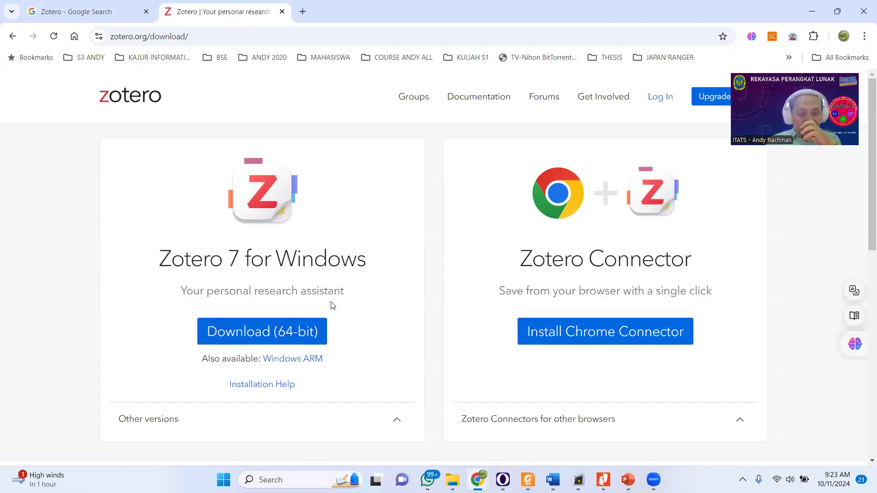
scroll(332, 304, down, 4)
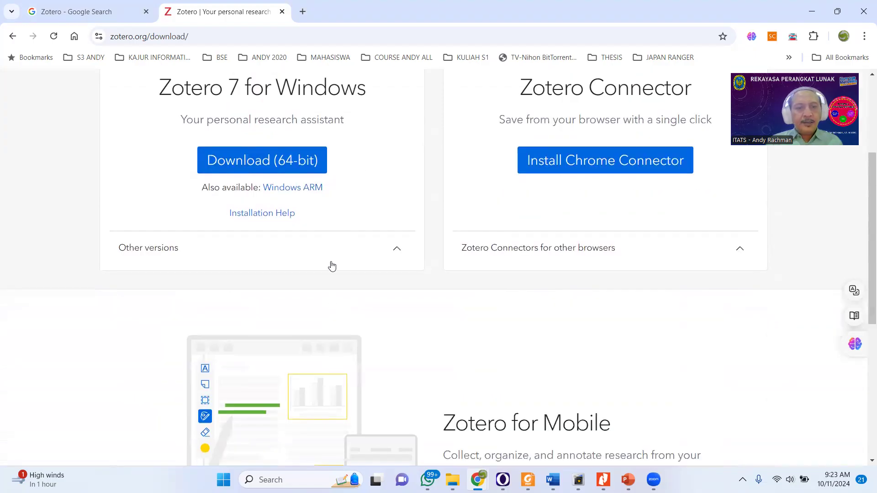
scroll(324, 242, up, 1)
click(271, 222)
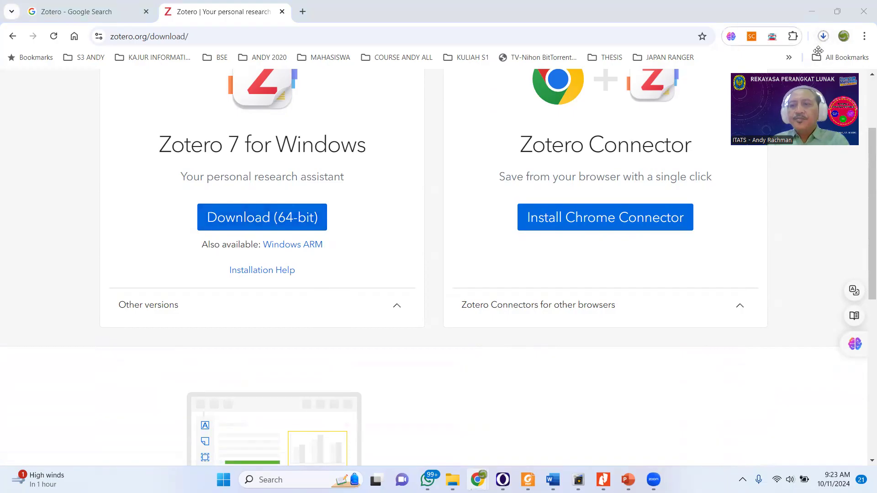
click(822, 37)
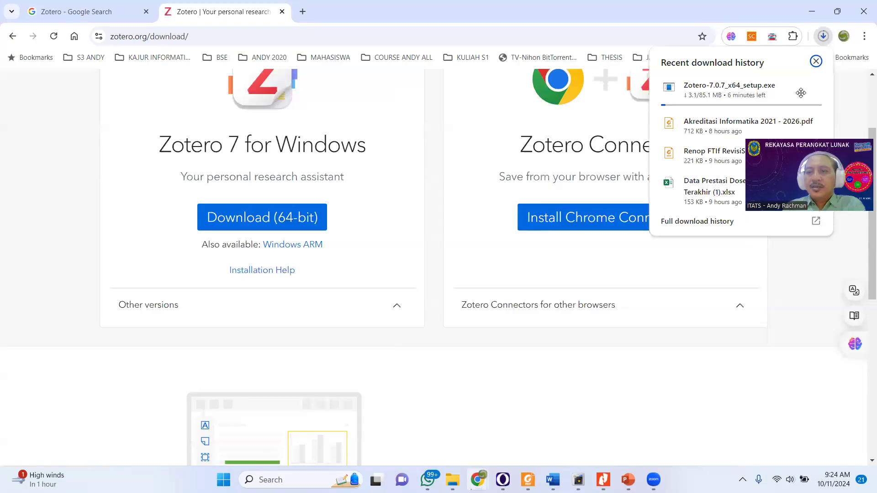
click(776, 7)
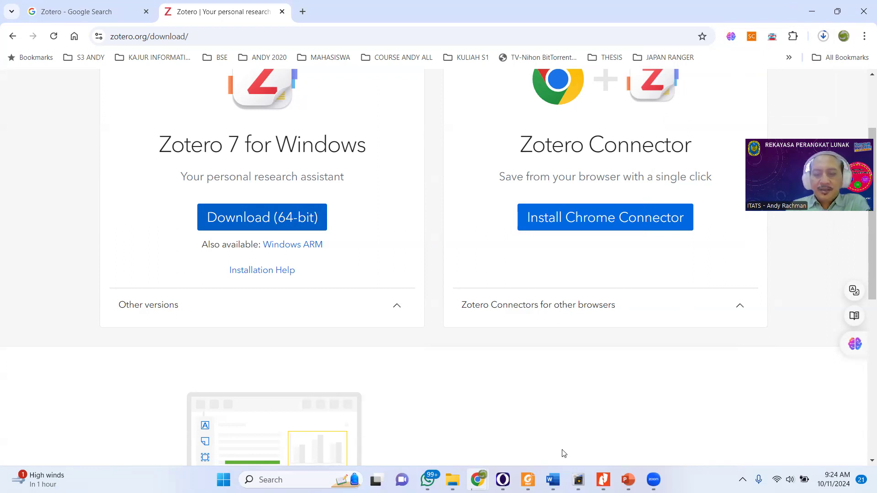
- Switch to Document3 in Word and display the Zotero add-in's citation commands
click(553, 480)
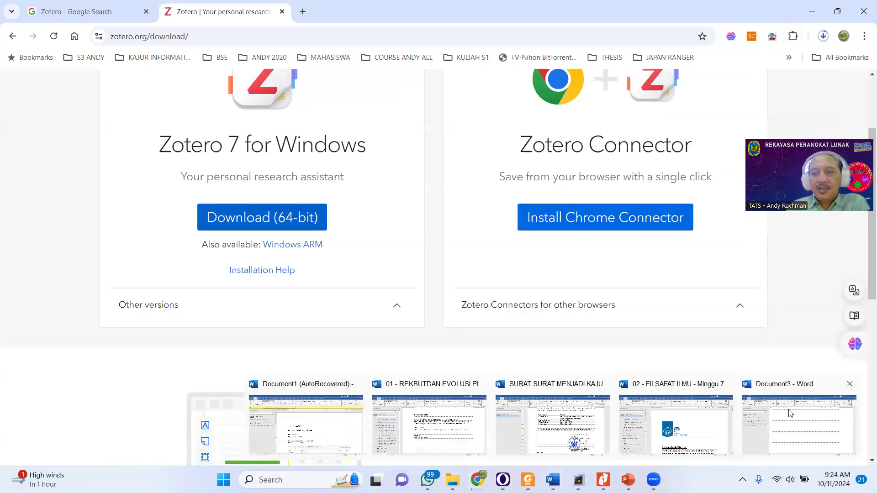
click(789, 413)
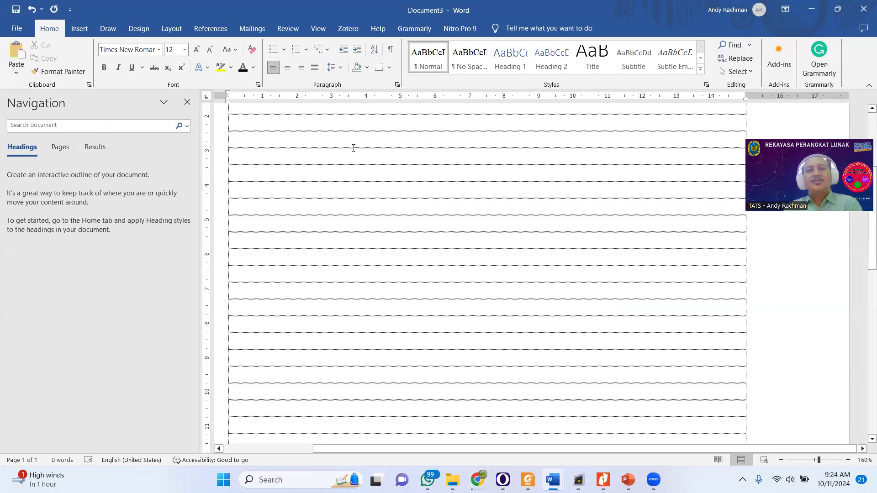
scroll(352, 155, up, 3)
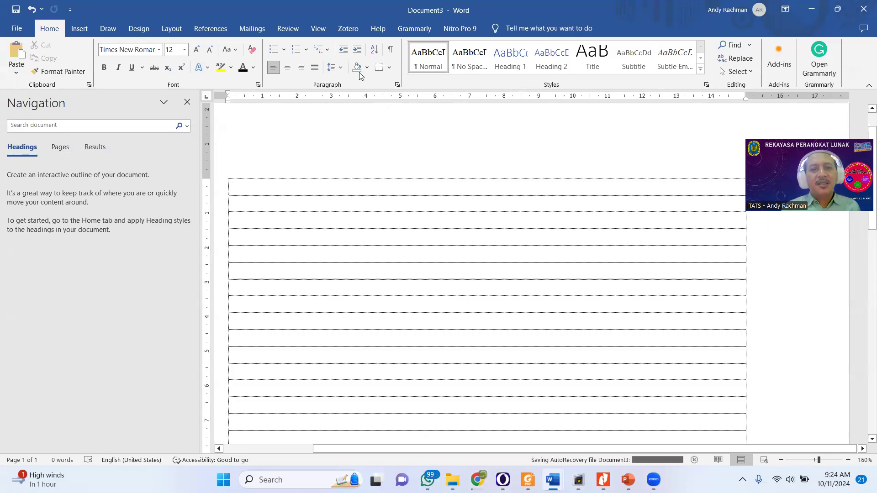
click(345, 28)
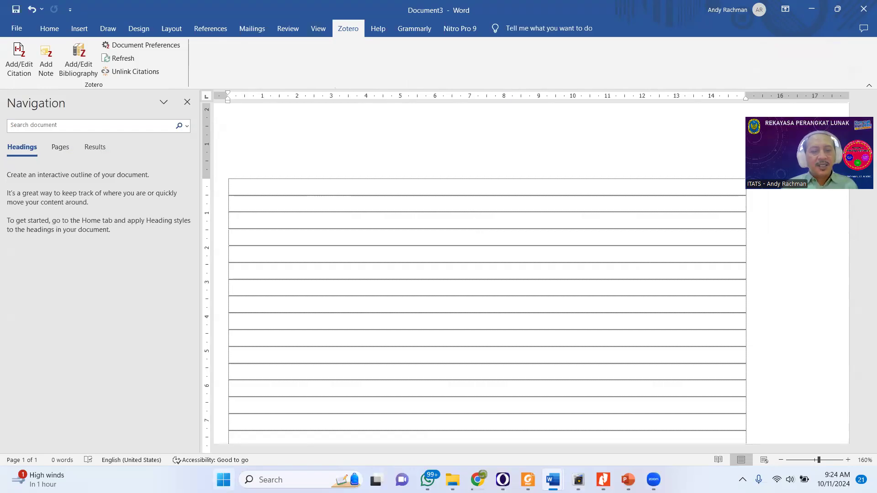
- Find the Zotero desktop app through the Windows search and launch it
key(super)
text(zote)
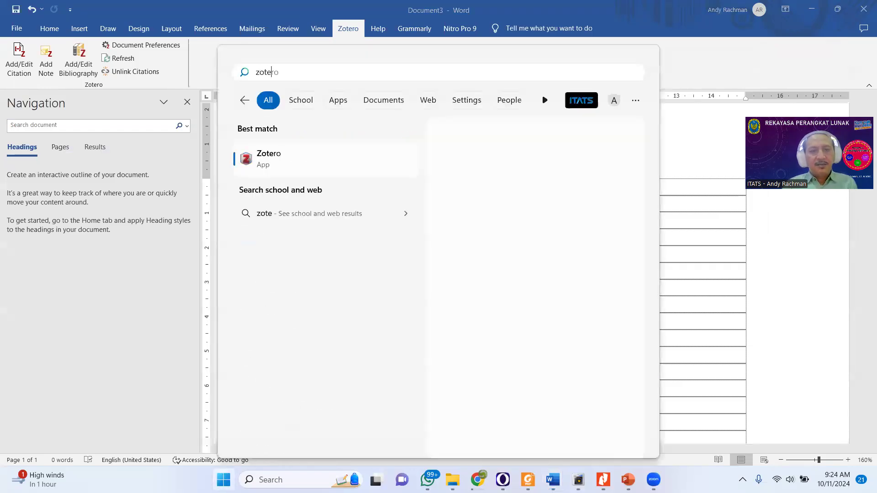
text(ro)
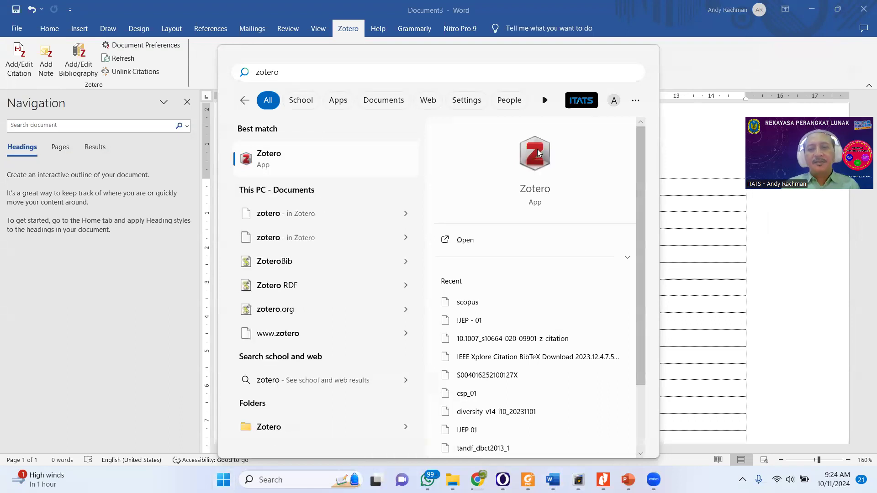
click(544, 191)
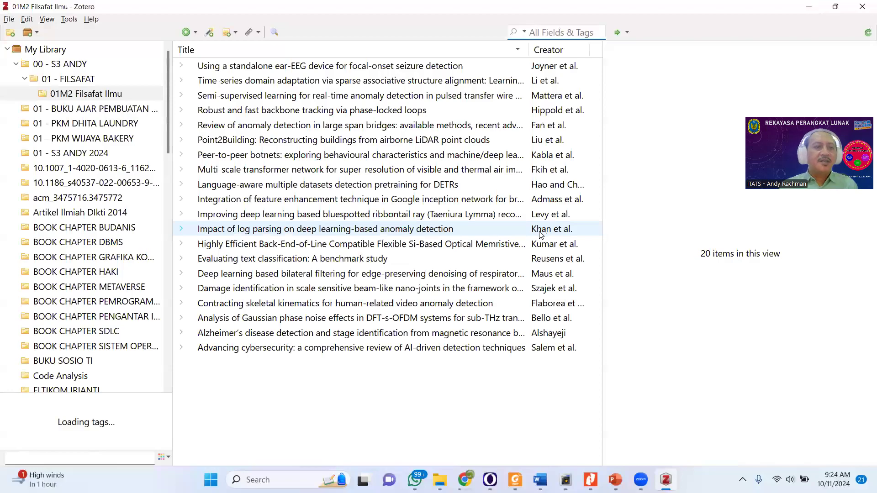
- Create a new top-level collection named "00 - SISTEM OPERASI" in My Library and select it
double_click(58, 65)
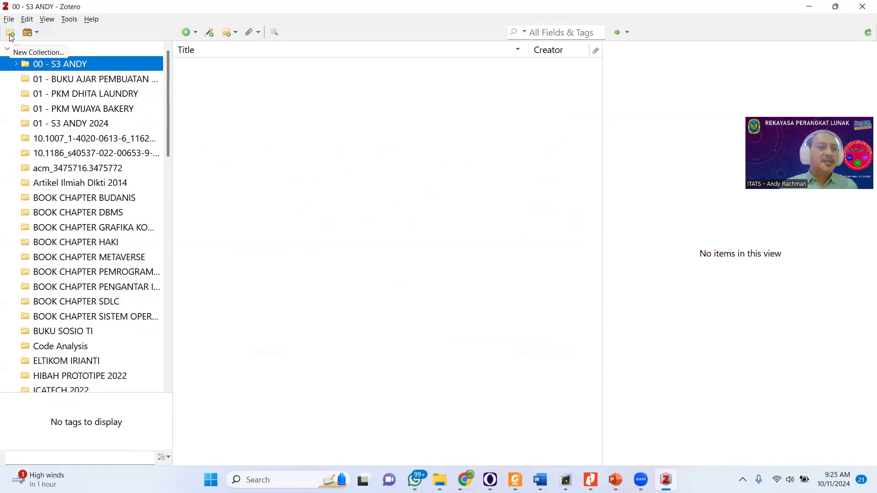
click(10, 36)
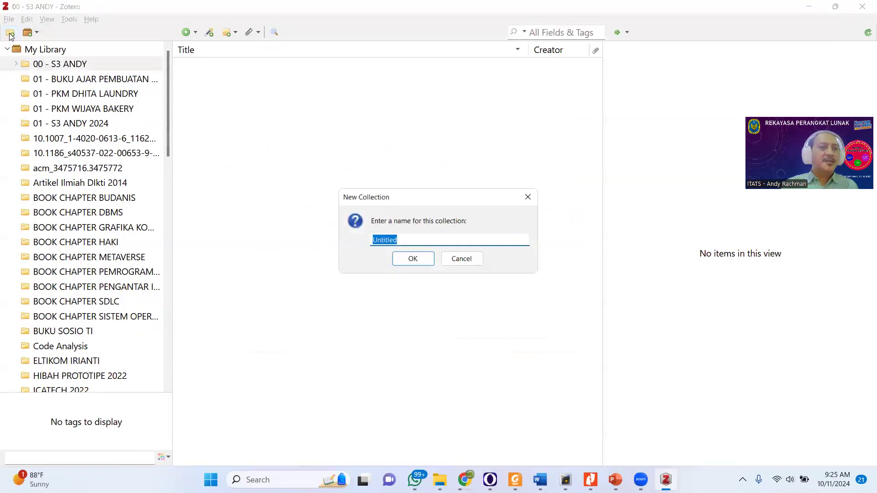
text(00)
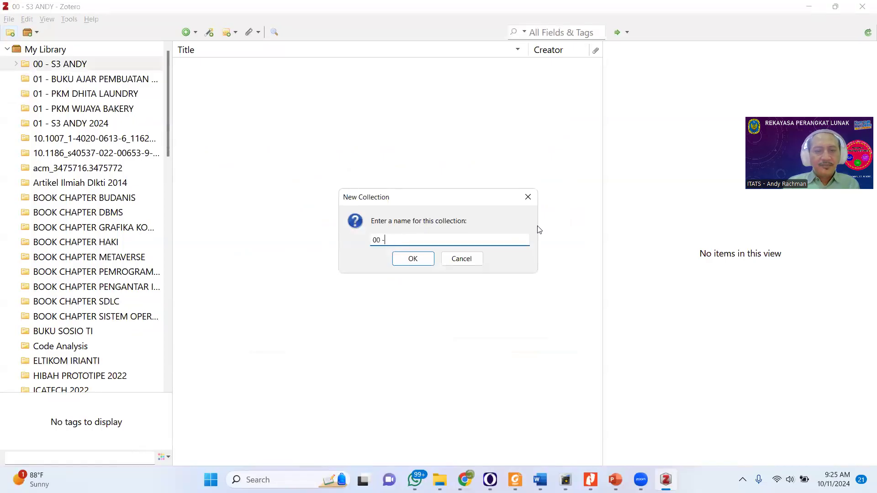
text( - SISTEM OPERASI)
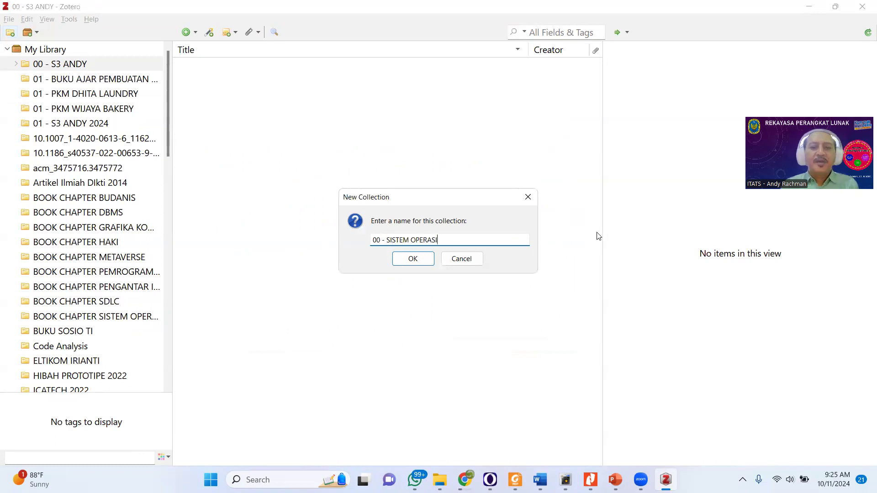
click(415, 258)
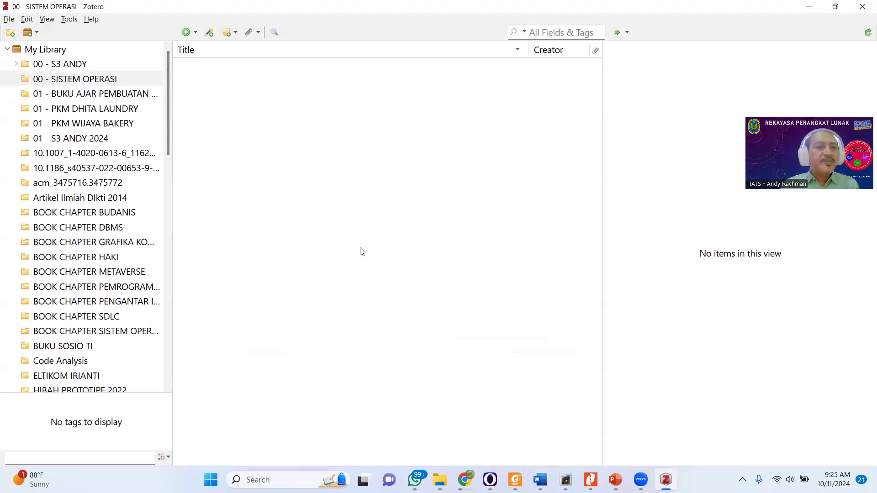
click(87, 81)
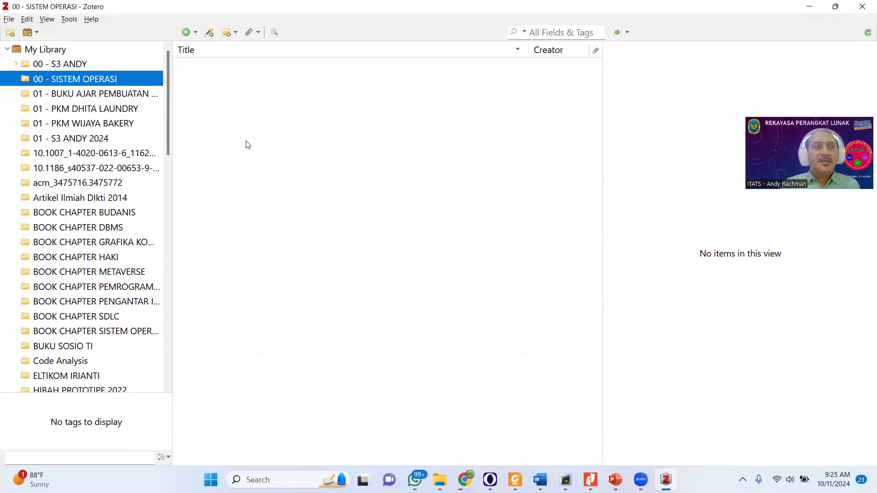
click(304, 151)
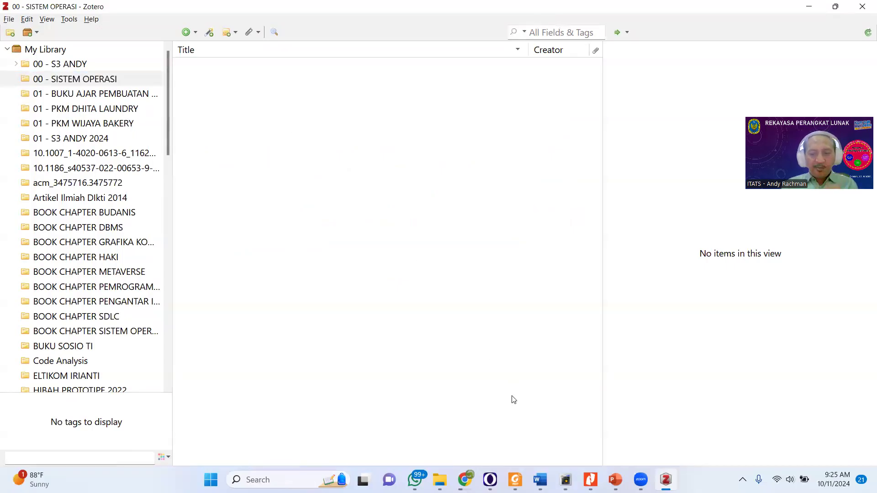
- Switch back to Document3 in Word and enter "TUGAS 1" in the first row of the table
click(541, 479)
click(771, 433)
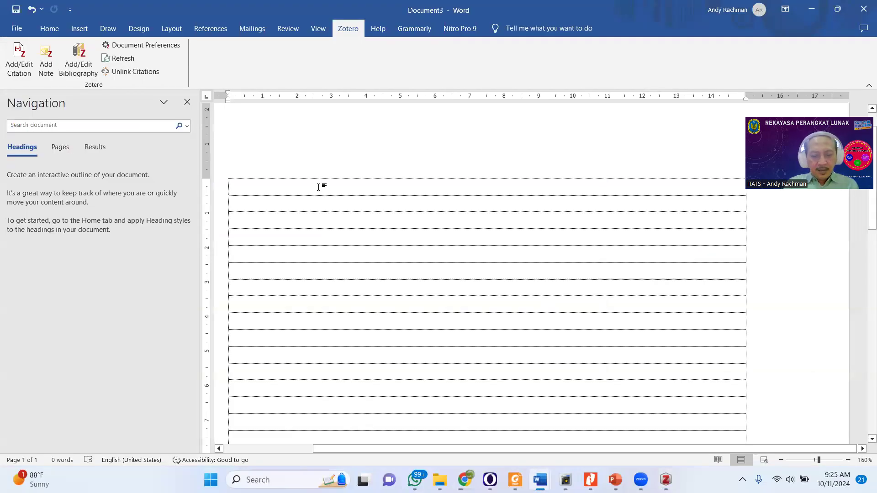
text(TUGAS 1)
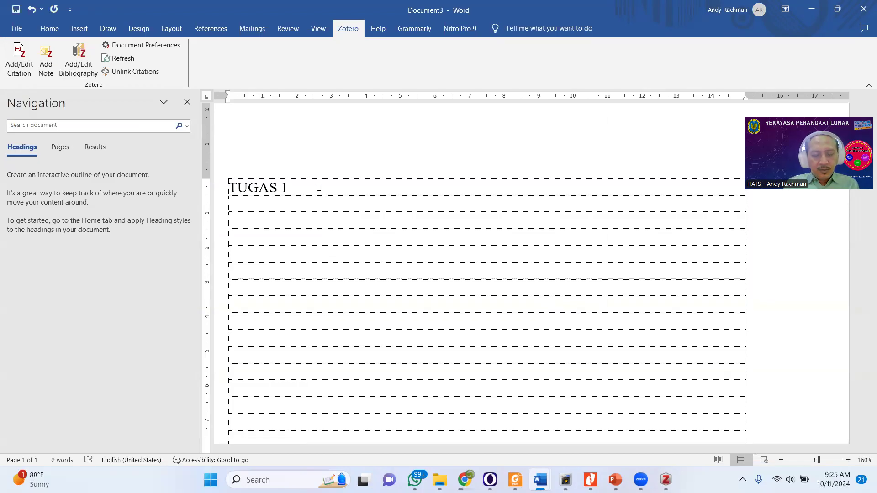
- Enter "MEMBUAT ARTIKEL PERKEMBANGAN TEKNOLOGI INFORMASI" in the table's second row
key(Down)
text(MEMBUAT ART)
text(IKEL TEKNOL)
text(OG)
key(BackSpace)
key(BackSpace)
key(BackSpace)
key(BackSpace)
key(BackSpace)
key(BackSpace)
key(BackSpace)
key(BackSpace)
key(BackSpace)
key(BackSpace)
key(BackSpace)
text(L PERKEMBANGAN )
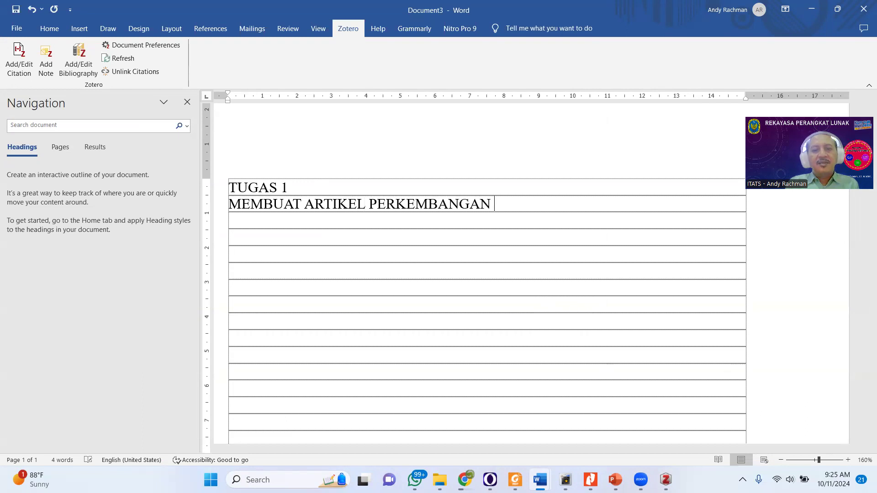
text(TEKNOLOGI I)
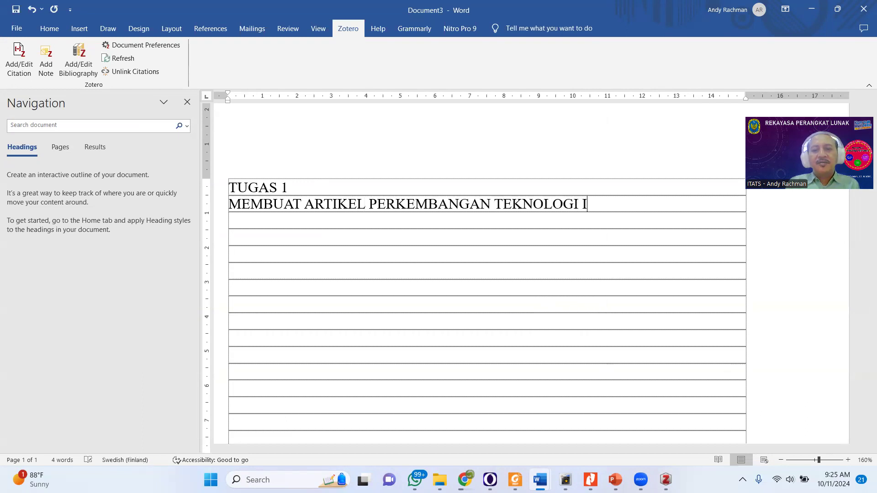
text(NFORMASI)
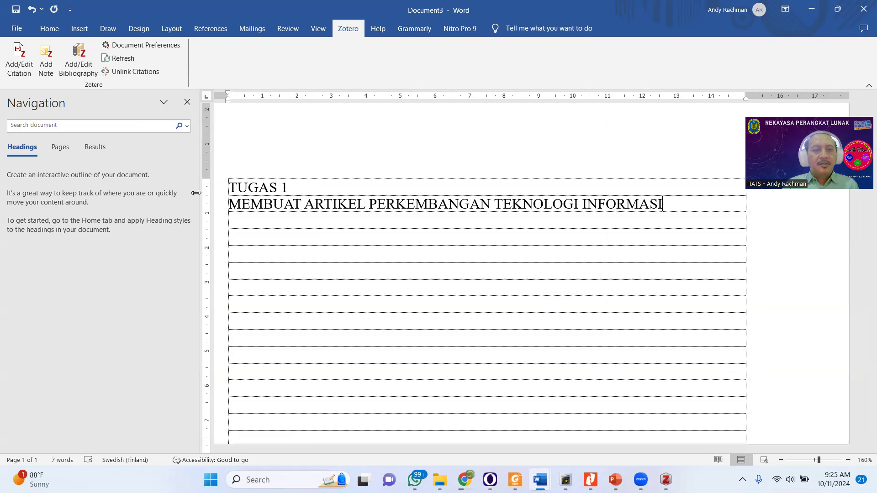
- Make both title rows bold and centered, with the font size increased to 16
drag(216, 188, 217, 204)
key(ctrl+b)
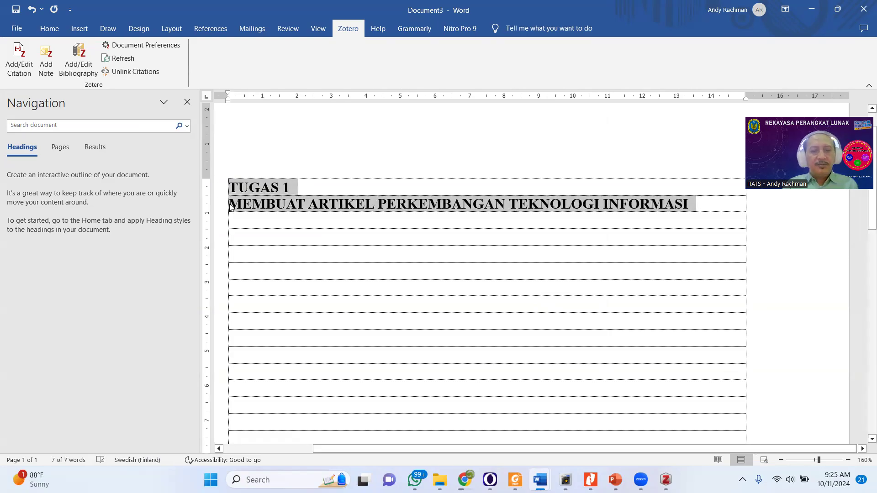
key(ctrl+e)
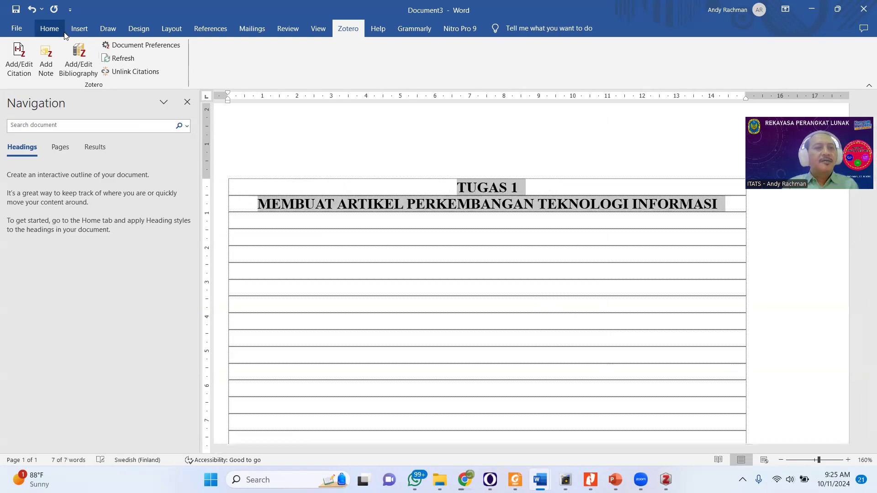
click(50, 29)
click(197, 50)
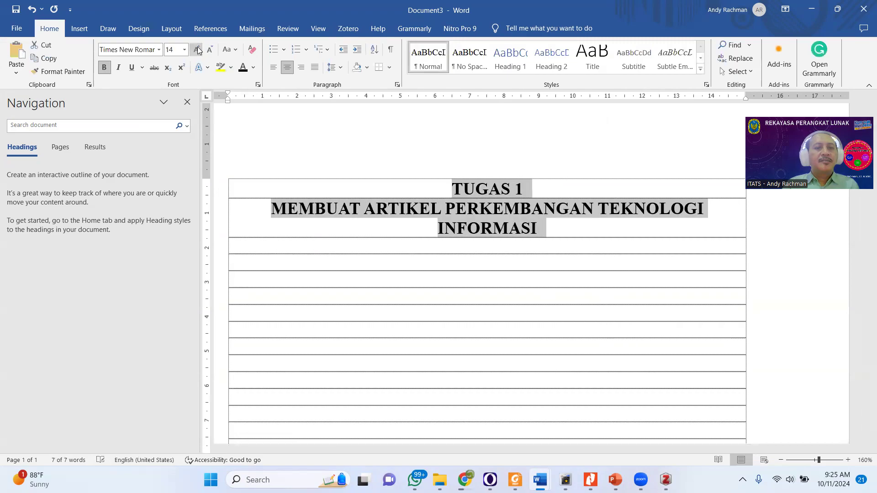
click(196, 49)
- Increase the paragraph spacing after the "TUGAS 1" line, keeping single line spacing
click(517, 189)
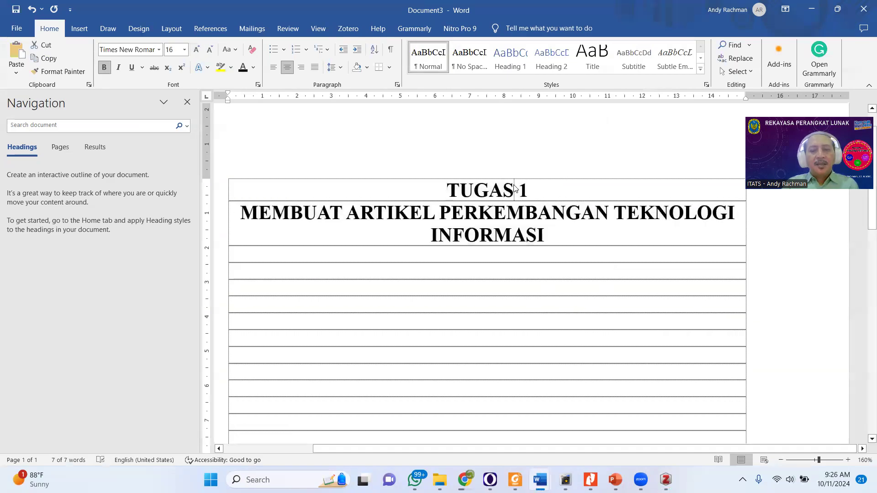
key(alt+h)
key(p)
key(g)
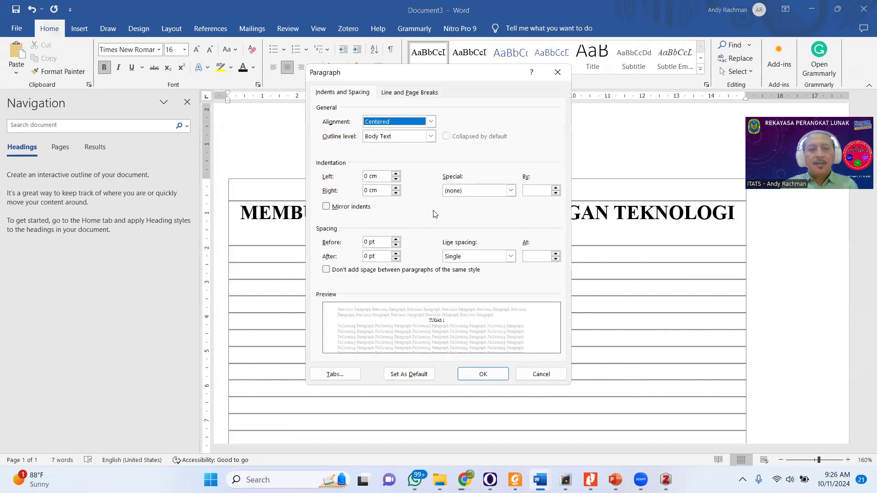
click(466, 258)
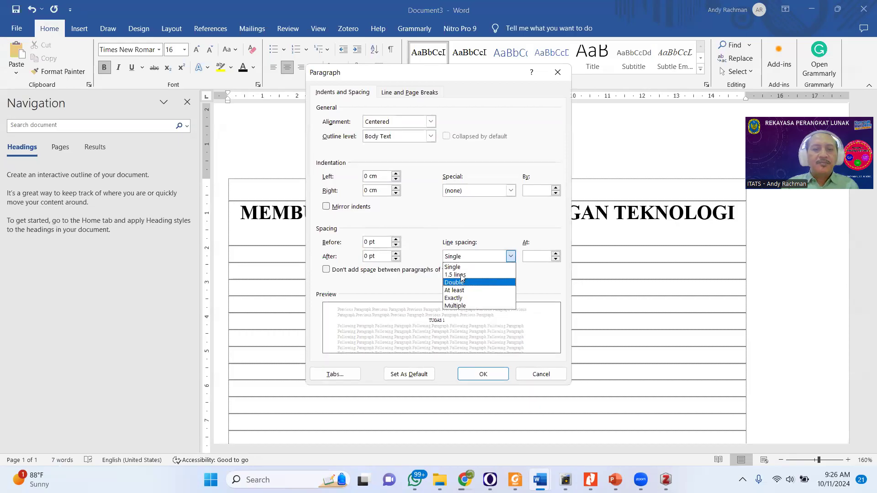
click(395, 254)
click(395, 254)
click(480, 373)
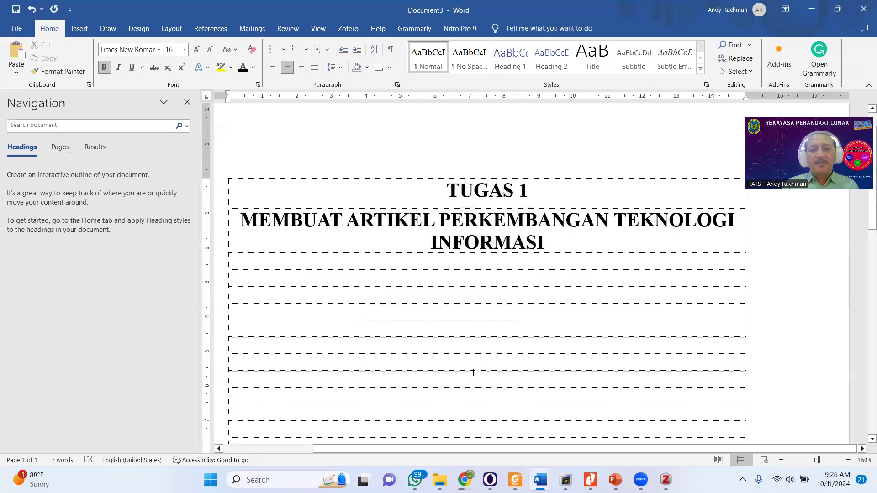
- Place the cursor in an empty row below the title, view the "00 - SISTEM OPERASI" collection in Zotero and return to Word
click(291, 280)
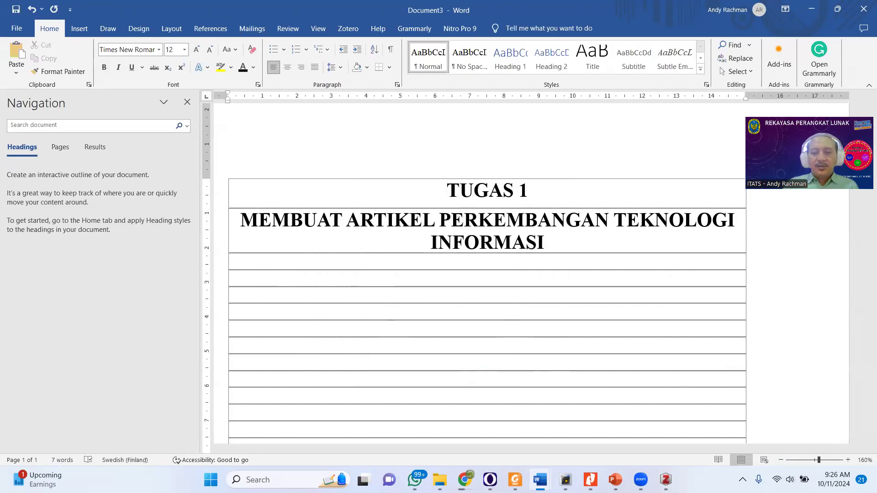
key(alt+Tab)
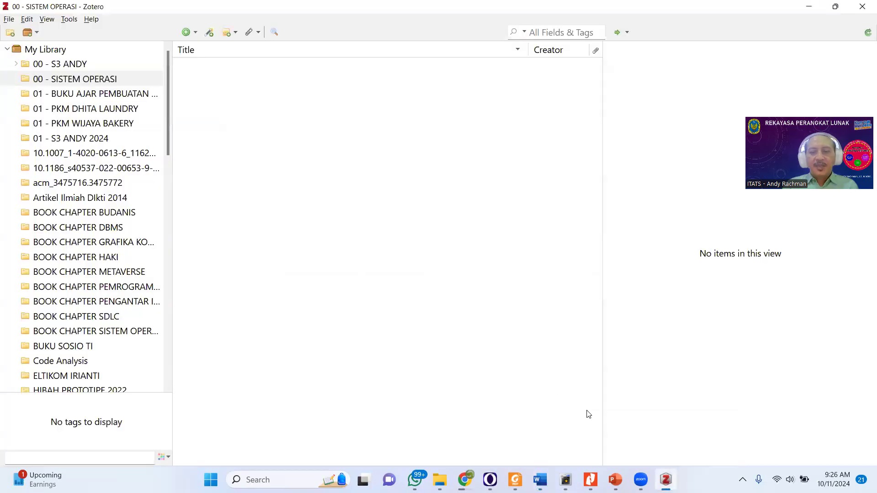
mouse_move(666, 480)
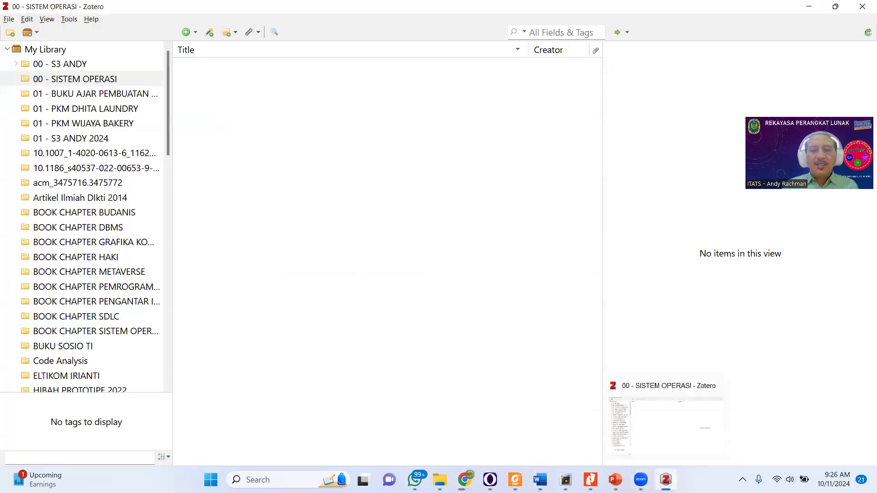
click(539, 479)
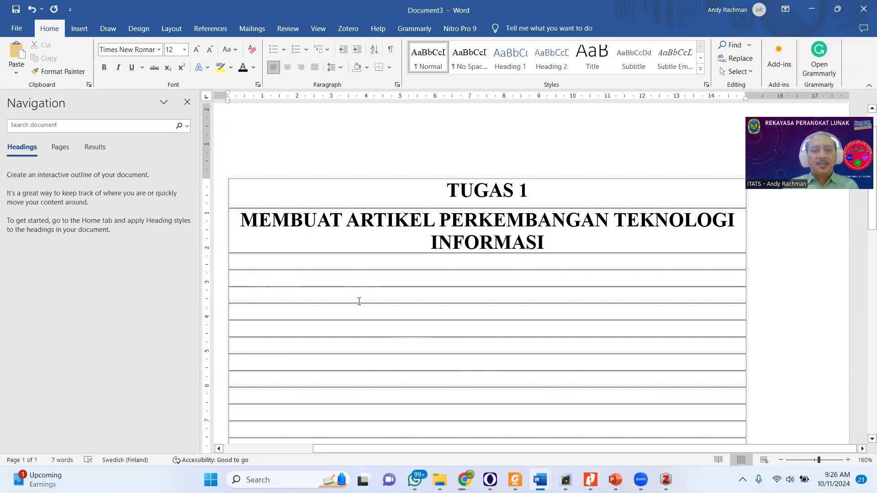
- Examine the citation styles offered in Zotero's document preferences, including IEEE and Elsevier - Harvard (with titles), and close them without applying
click(348, 28)
click(154, 46)
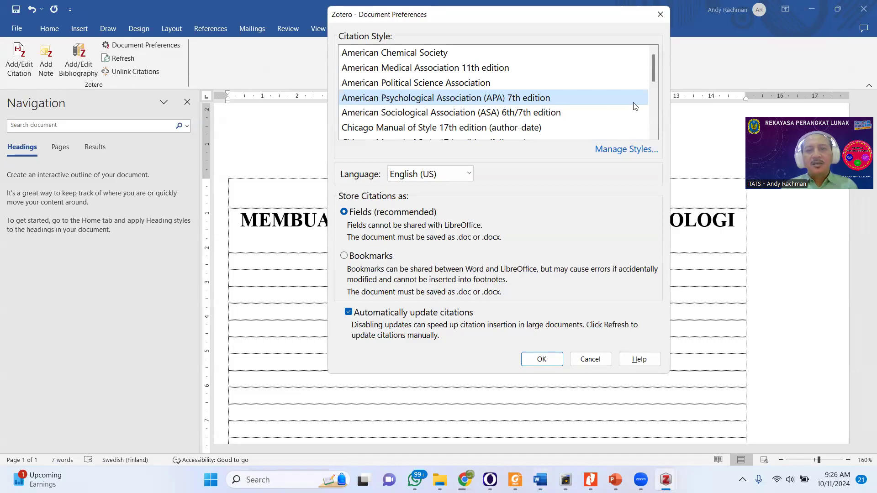
drag(655, 74, 658, 78)
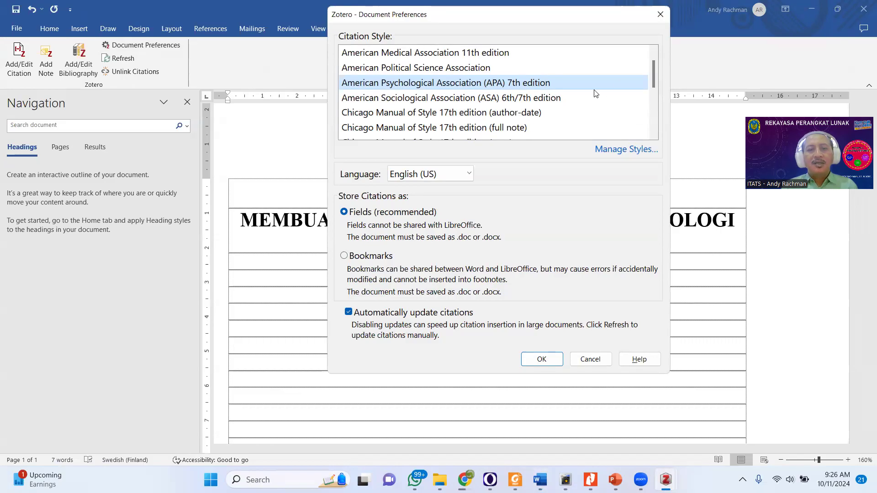
scroll(574, 108, down, 1)
scroll(575, 108, down, 1)
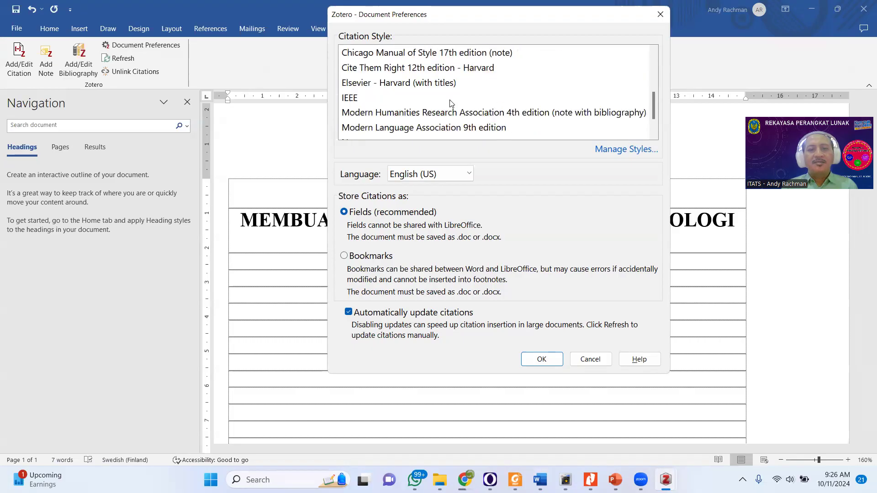
click(357, 99)
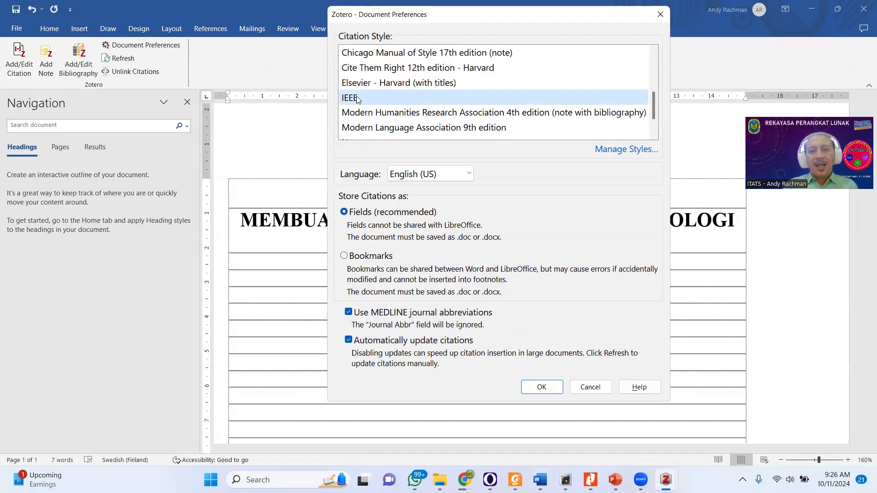
click(371, 85)
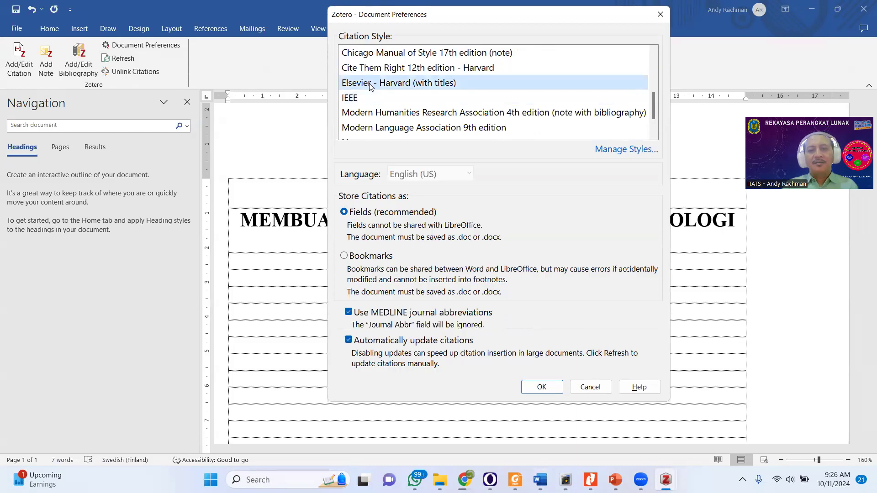
scroll(367, 105, up, 1)
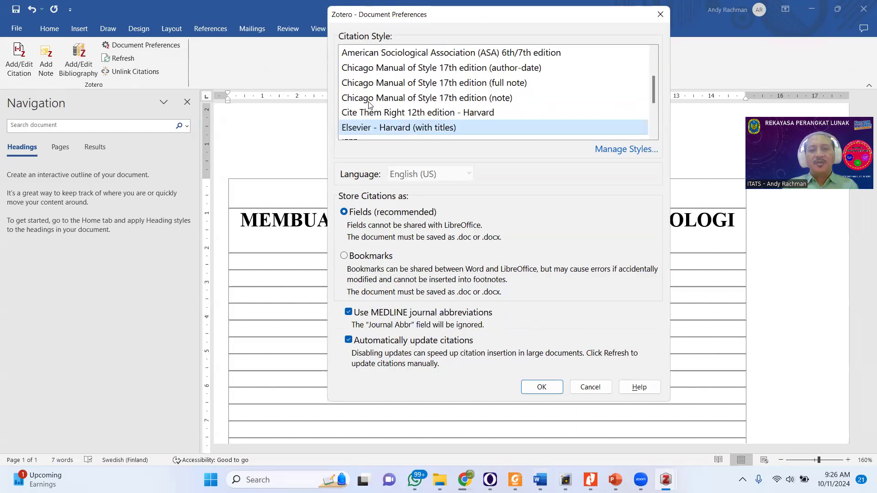
scroll(370, 105, down, 1)
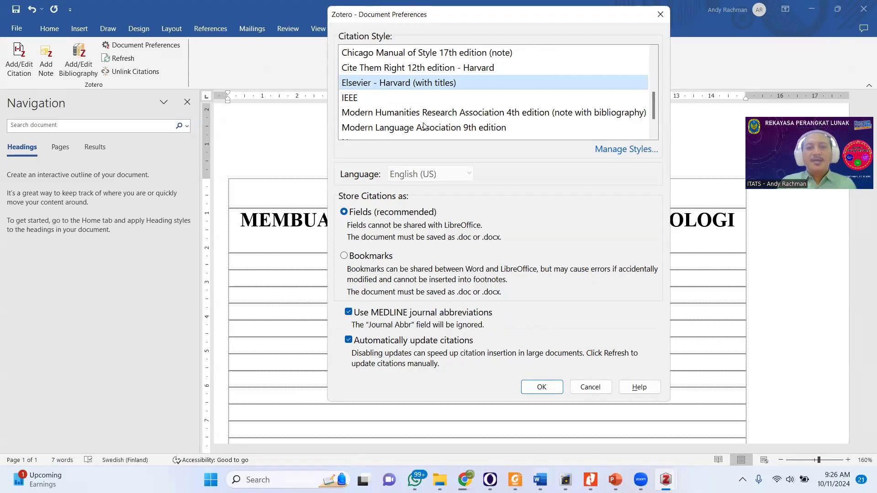
click(385, 98)
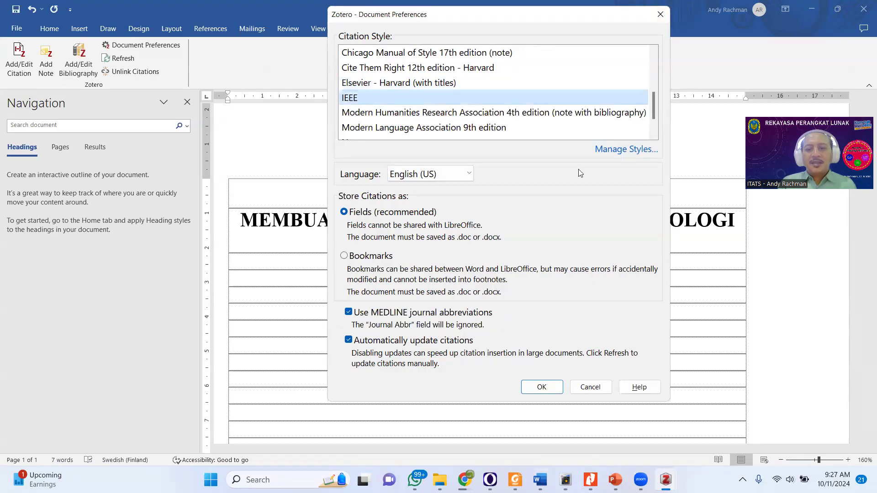
click(659, 16)
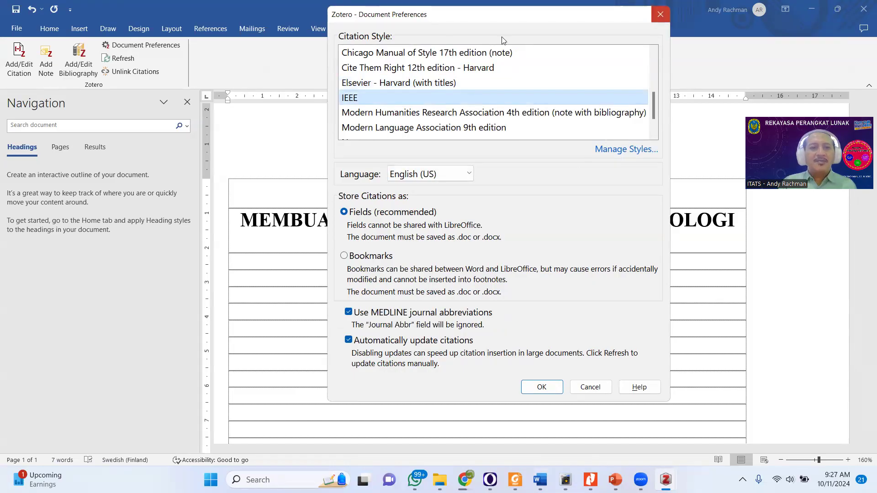
- Set the document's Zotero citation style to IEEE and apply the preferences
click(150, 49)
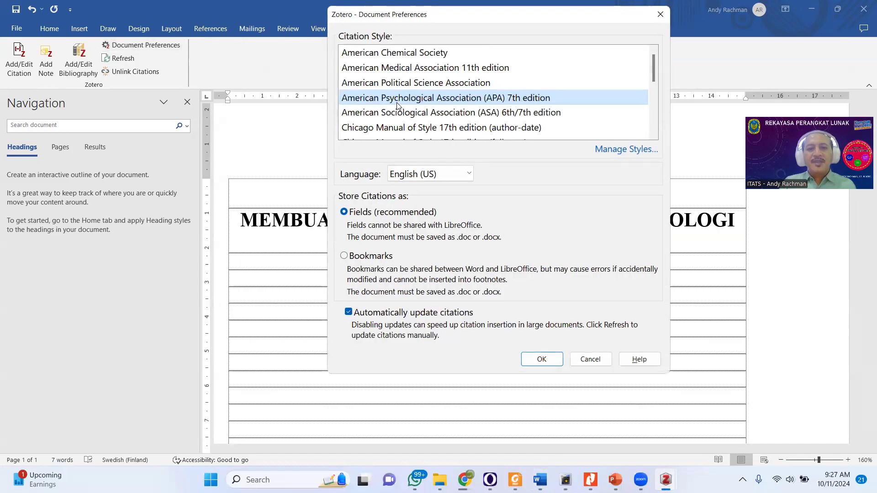
scroll(393, 107, down, 5)
click(356, 71)
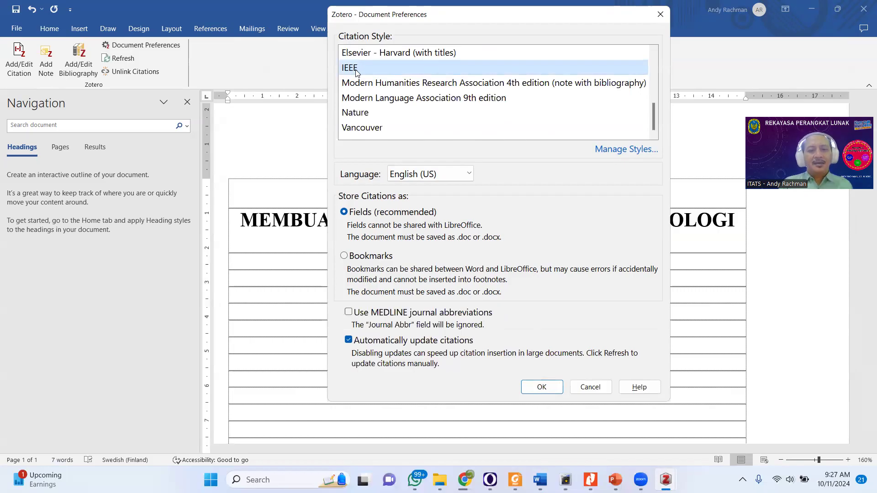
click(553, 392)
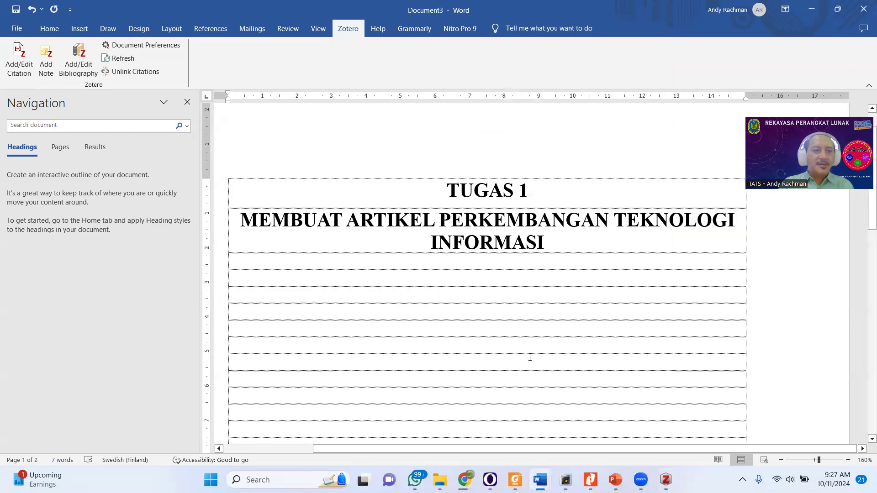
- Write "Teknologi Informasi saat ini telah berkembang dengan sangat pesatnya." in the third empty row below the title
scroll(378, 285, down, 3)
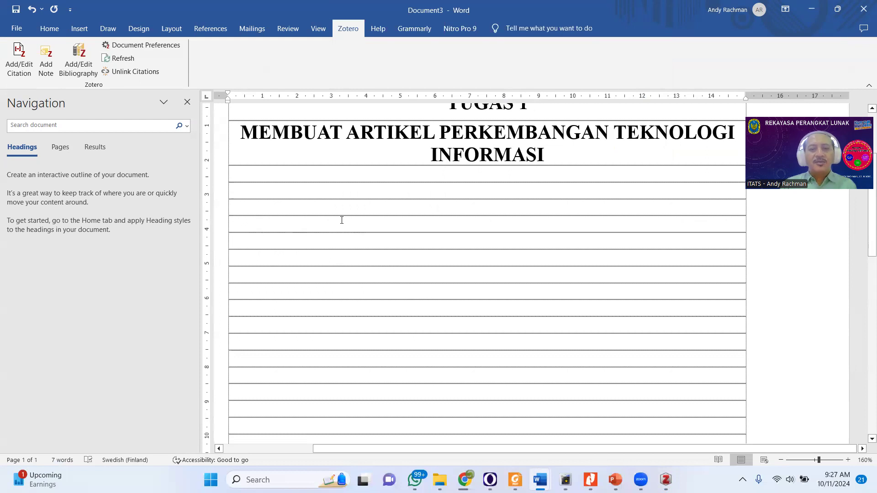
text(Teknologi mer)
key(BackSpace)
key(BackSpace)
key(BackSpace)
text(Informasi saat ini telah berkembang )
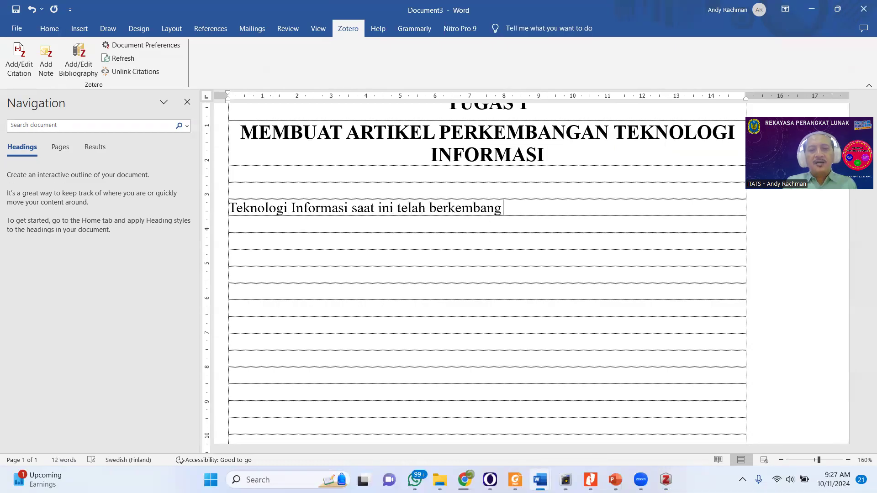
text(dengan sangat pesatnya.)
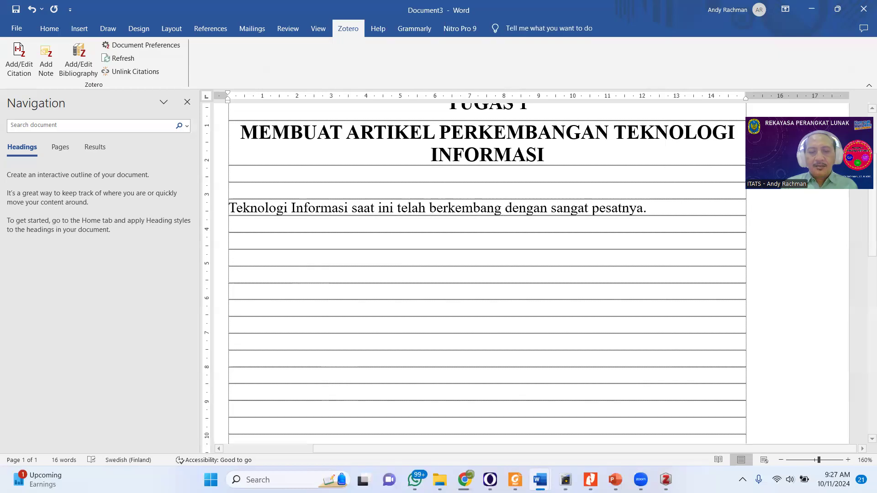
- Switch to the Chrome window with the Zotero pages and open scholar.google.com in a new tab
mouse_move(466, 478)
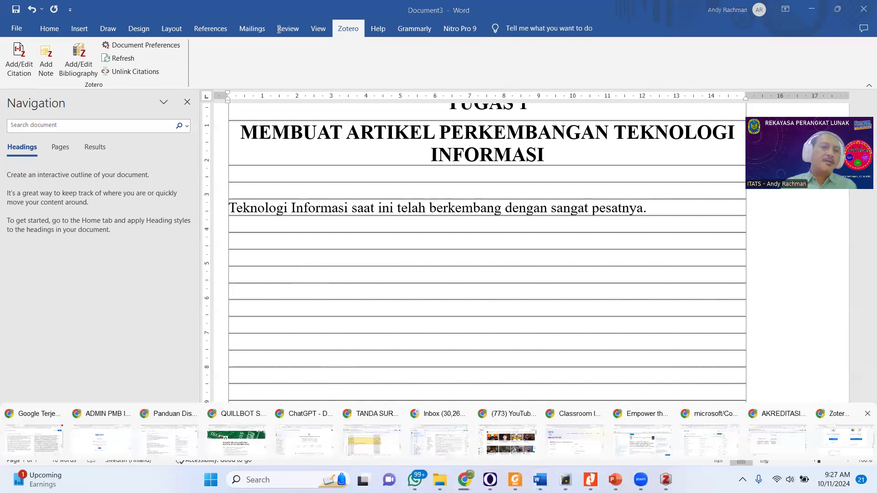
click(845, 438)
click(87, 12)
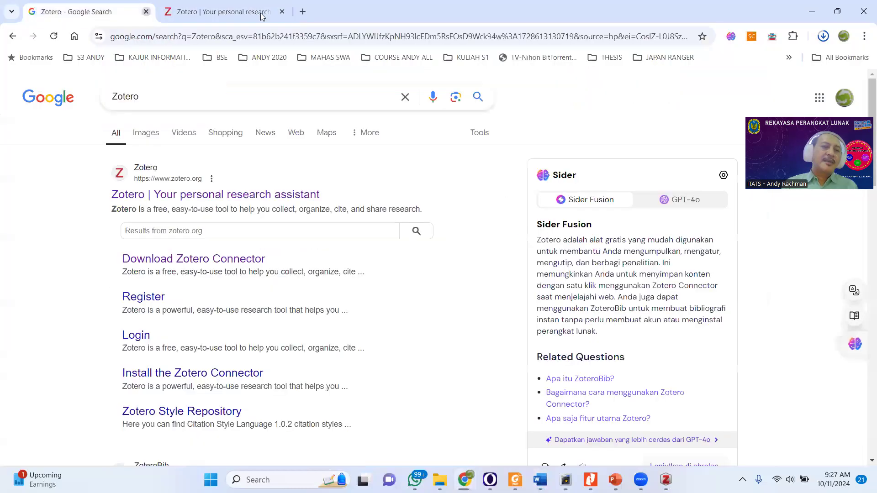
click(303, 11)
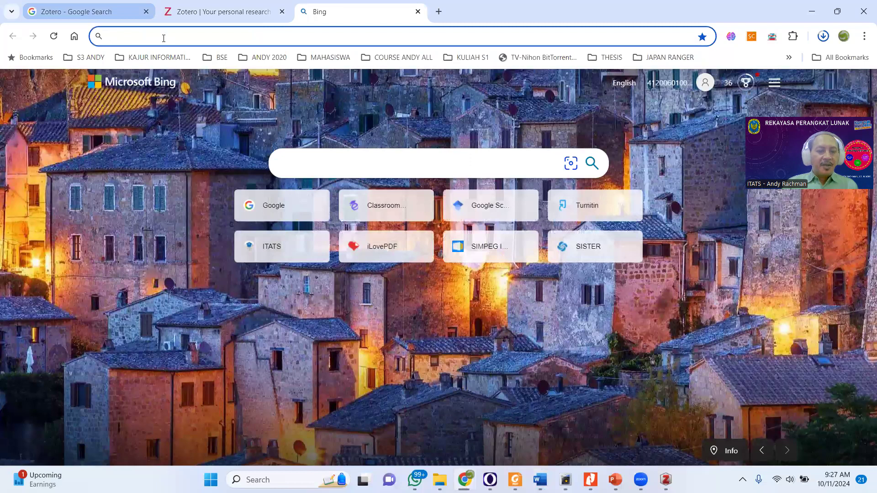
text(Scholar.google.com)
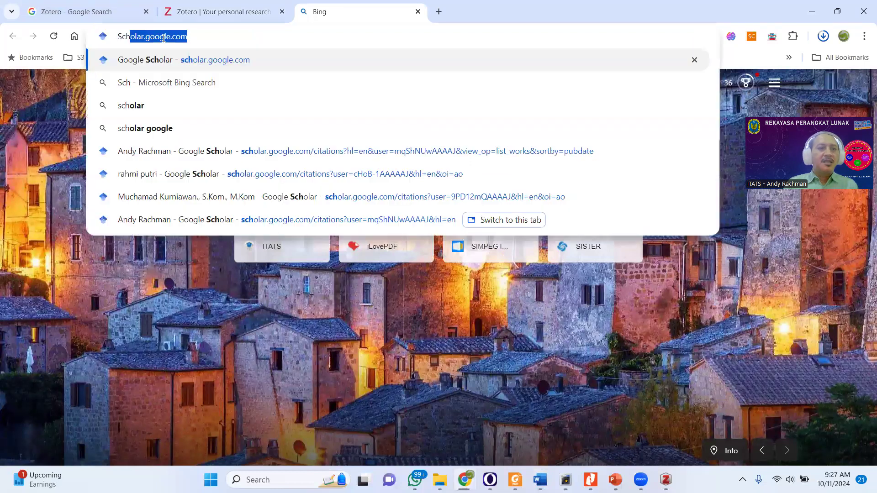
key(Return)
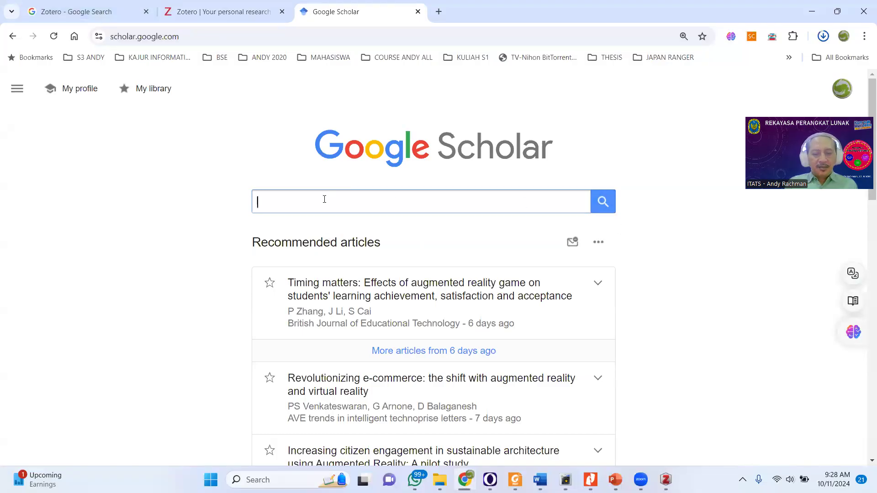
- Search Google Scholar for "Teknologi Informasi adalah"
text(Teknologi )
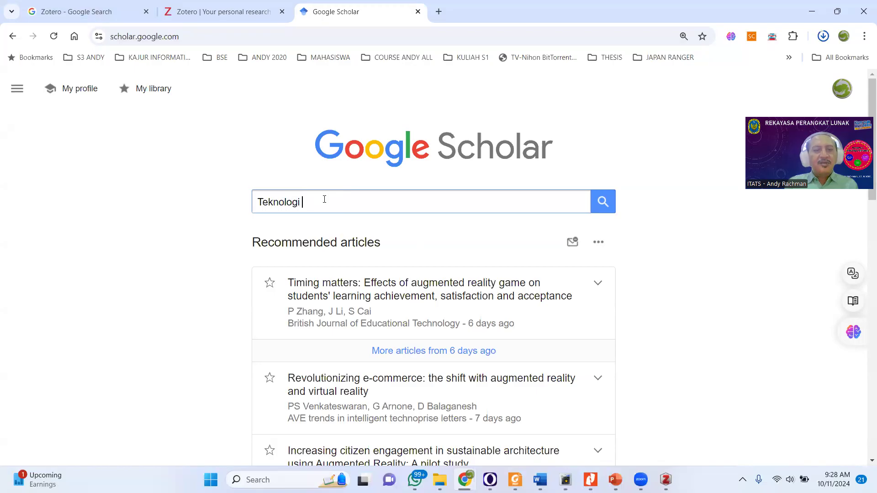
text(Informasi adalah)
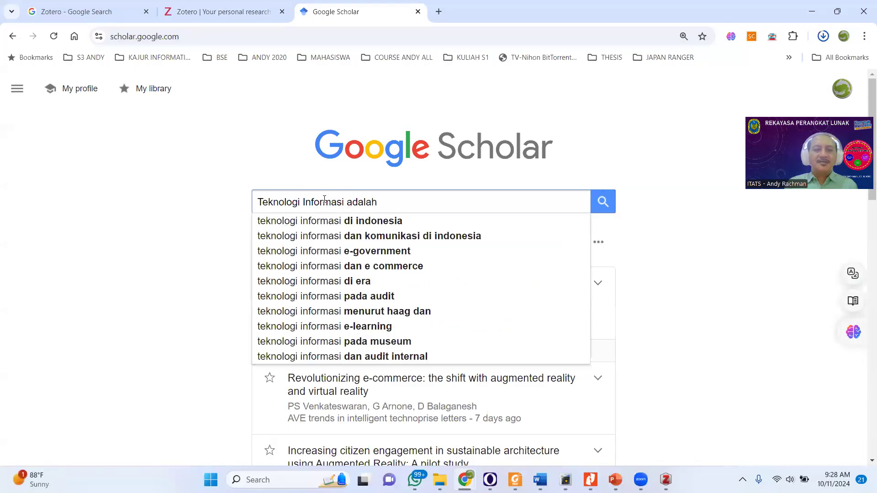
key(Return)
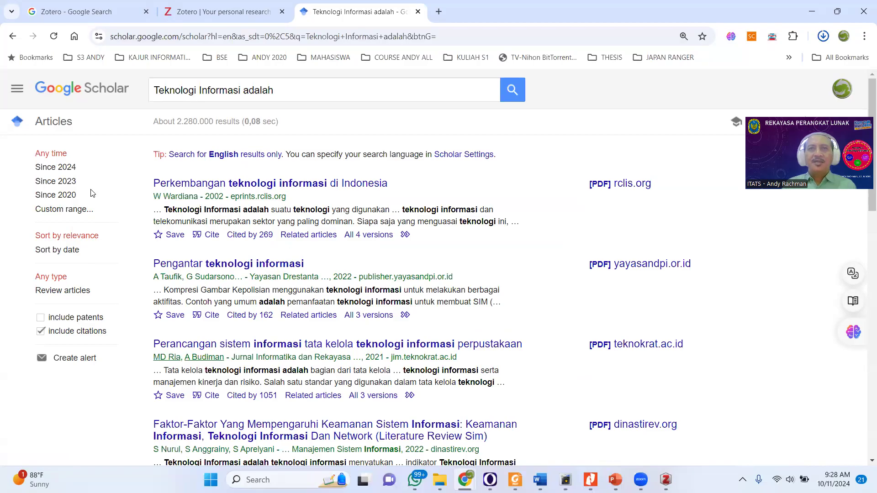
- Limit the search results to a custom publication range from 2020 to 2024
click(64, 209)
click(57, 228)
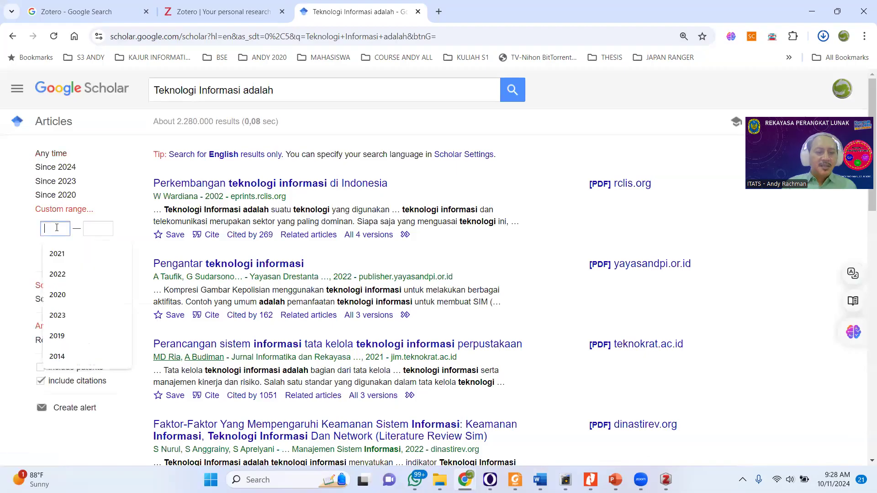
text(2020)
key(Tab)
text(2024)
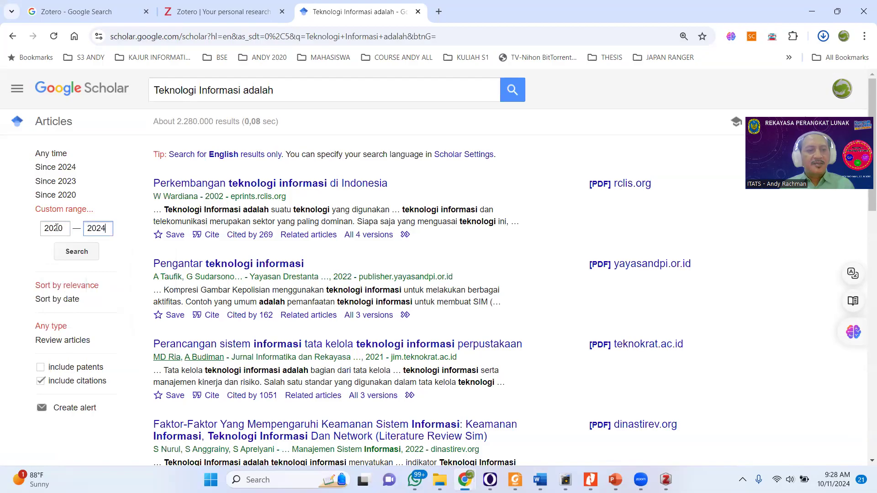
click(67, 255)
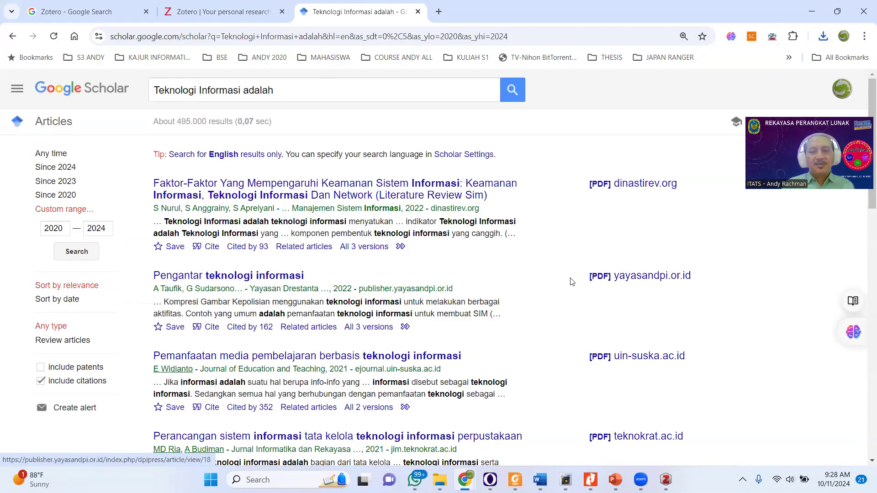
- Start downloading the yayasandpi.or.id PDF of "Pengantar teknologi informasi" and check its progress in the download history
middle_click(618, 281)
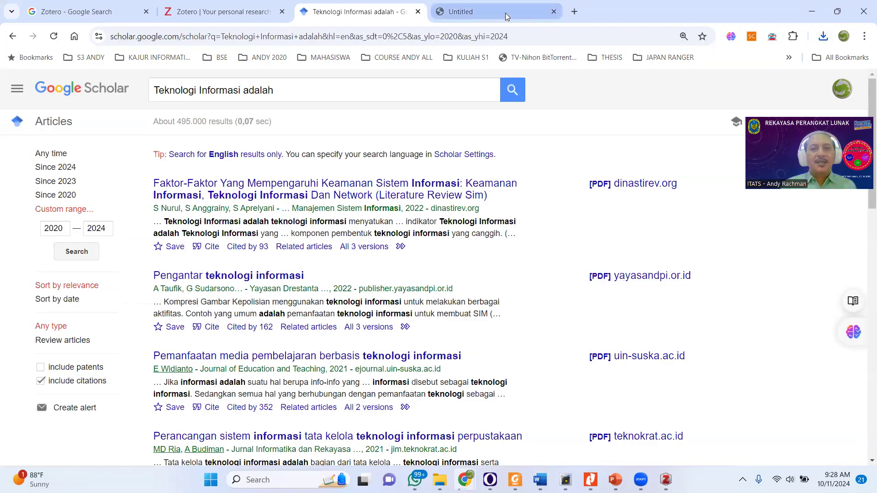
click(506, 16)
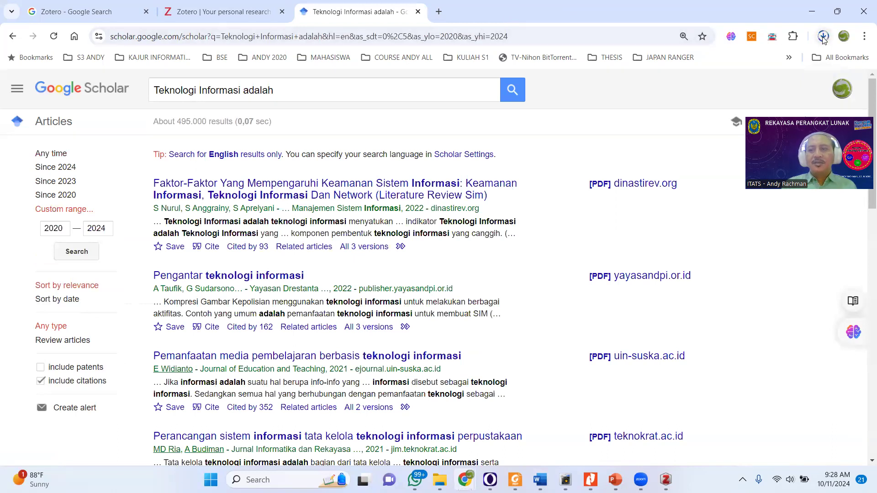
click(823, 41)
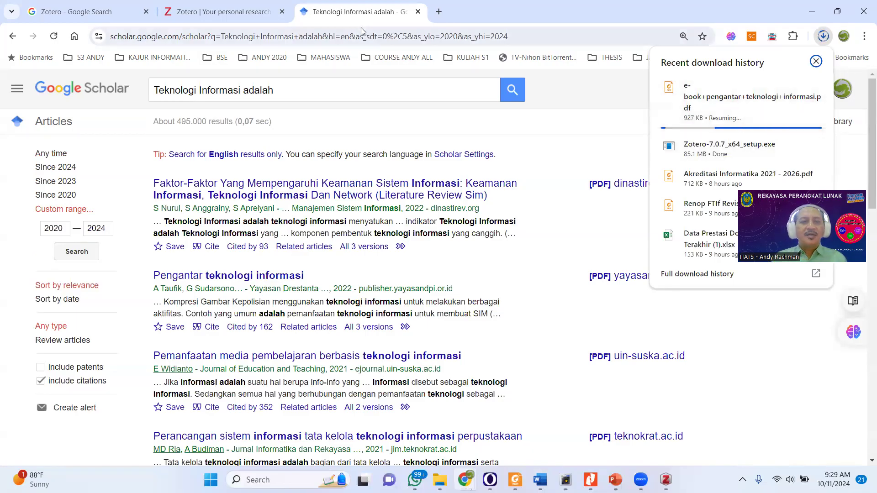
- Download the uin-suska.ac.id PDF of "Pemanfaatan media pembelajaran berbasis teknologi informasi" and show the downloaded file in its folder
scroll(364, 219, down, 2)
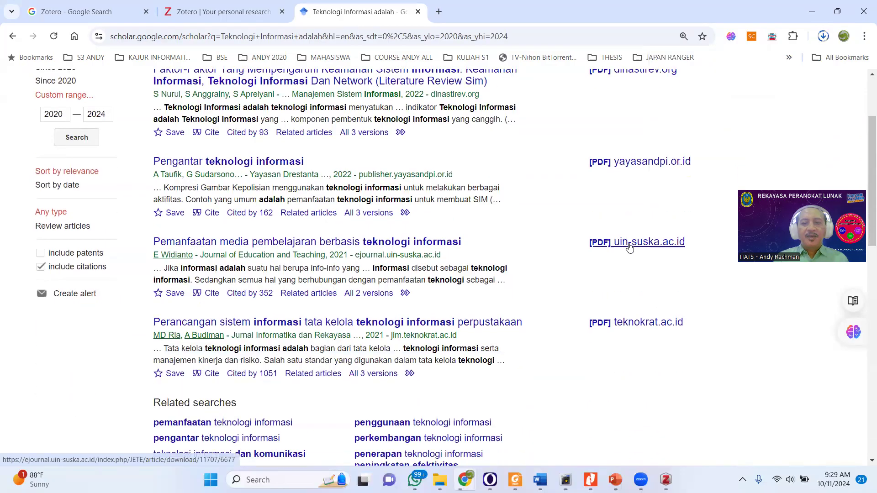
ctrl+click(641, 244)
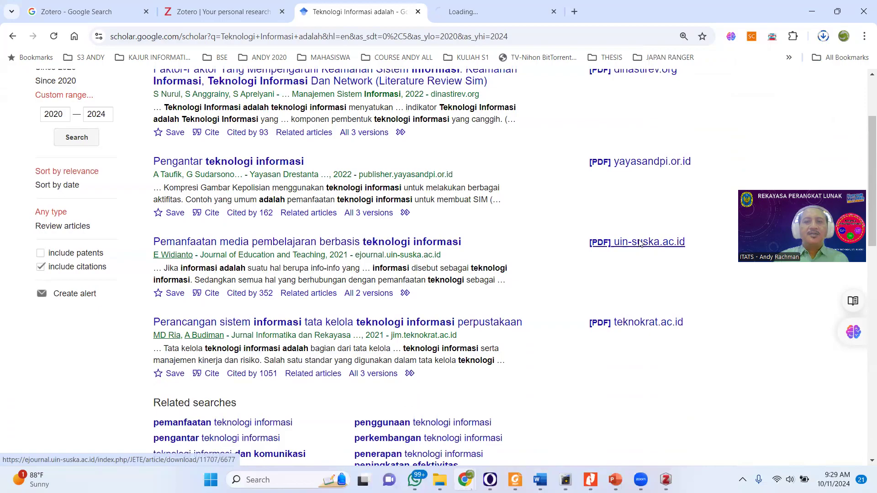
click(484, 12)
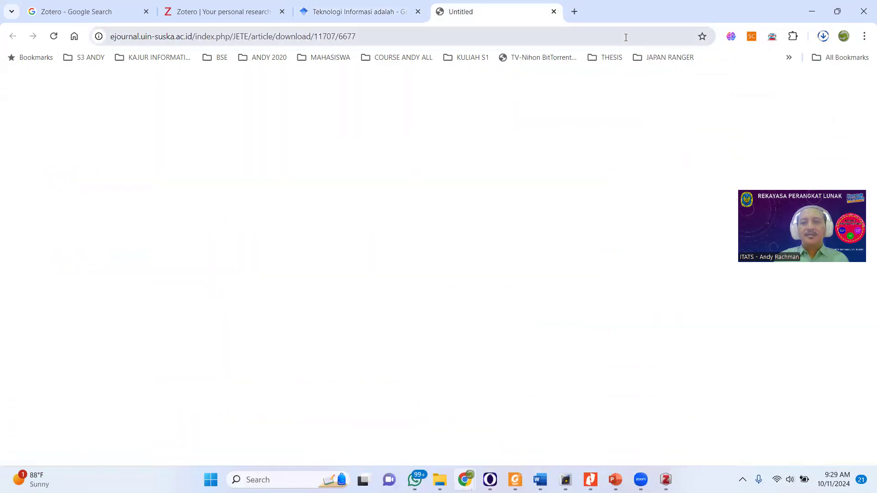
click(825, 38)
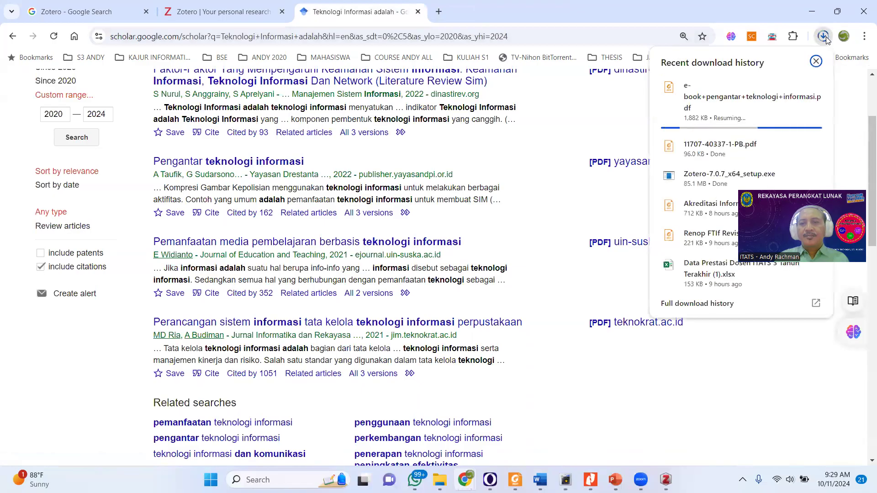
mouse_move(733, 156)
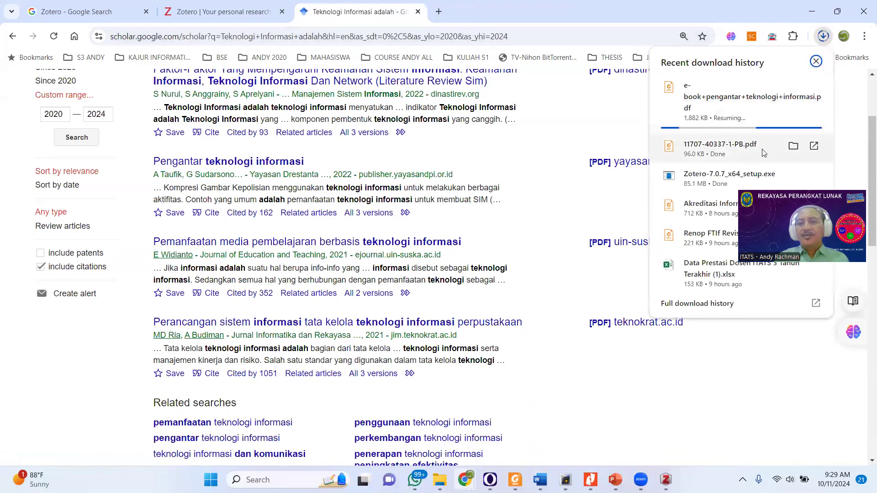
click(794, 147)
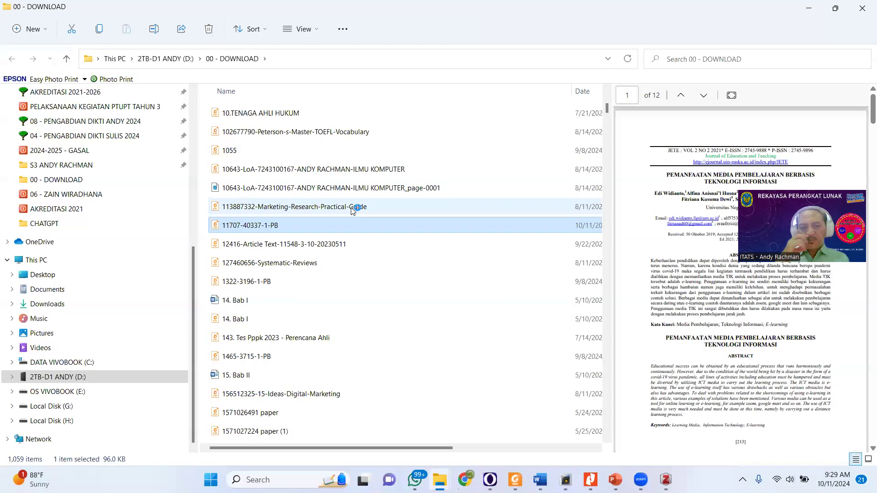
key(alt+Tab)
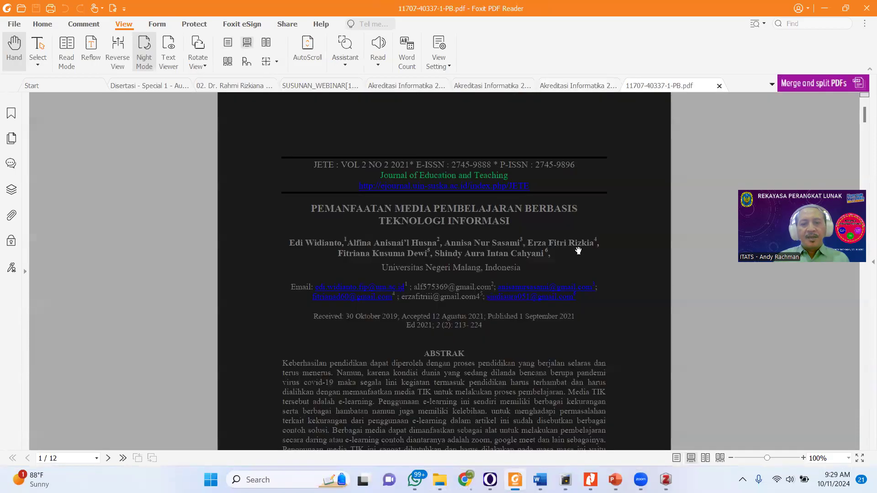
key(alt+Tab)
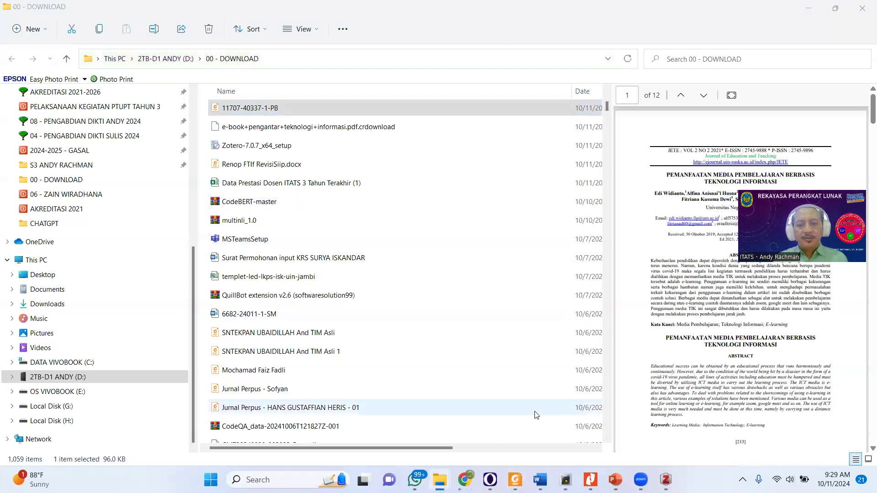
click(515, 479)
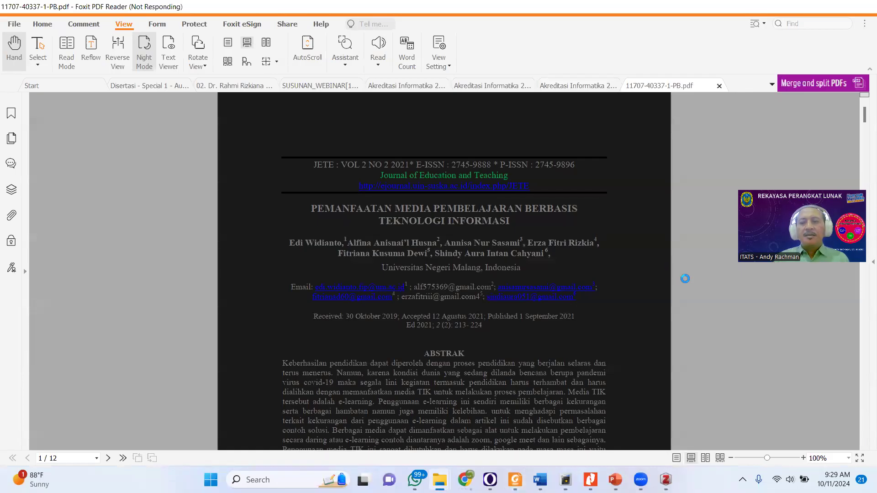
key(alt+Tab)
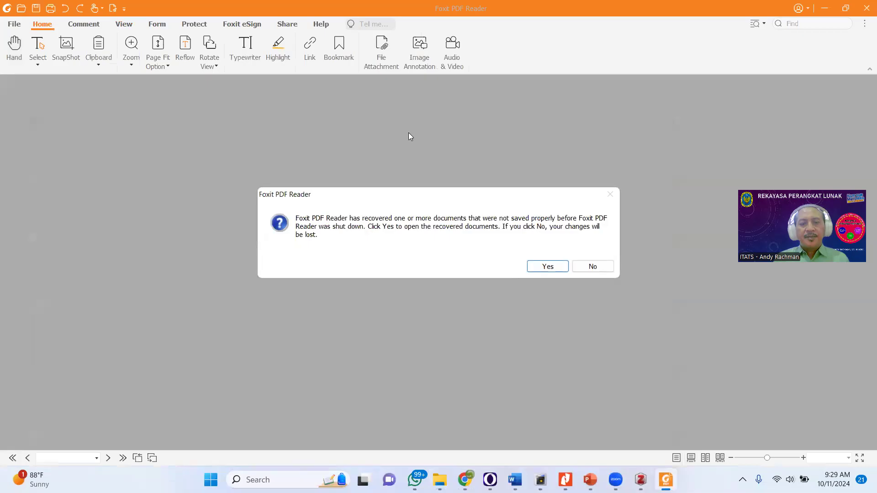
click(582, 268)
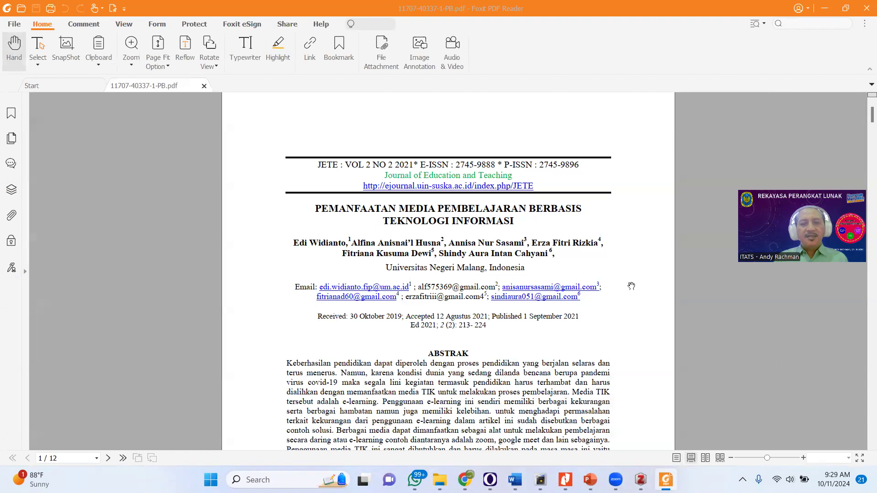
- Search the PDF for "teknologi informasi" and go through the matches to the discussion section (PEMBAHASAN) on page 3
scroll(631, 292, down, 1)
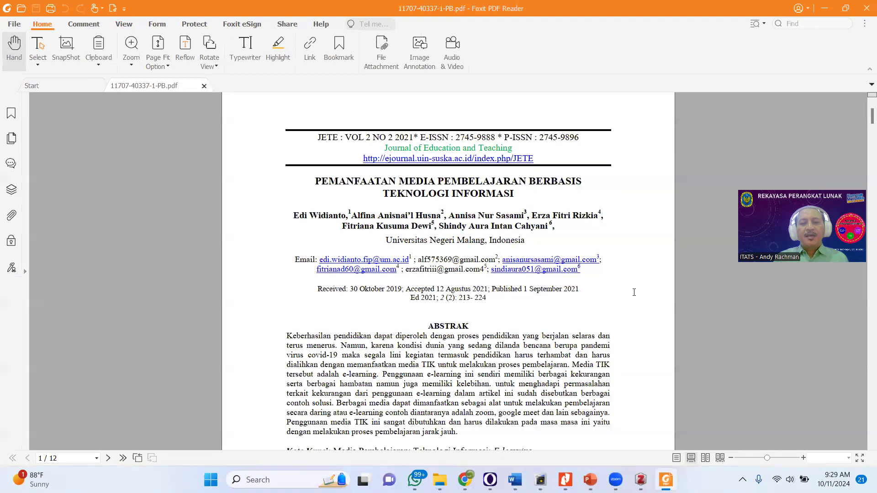
ctrl+scroll(634, 292, up, 2)
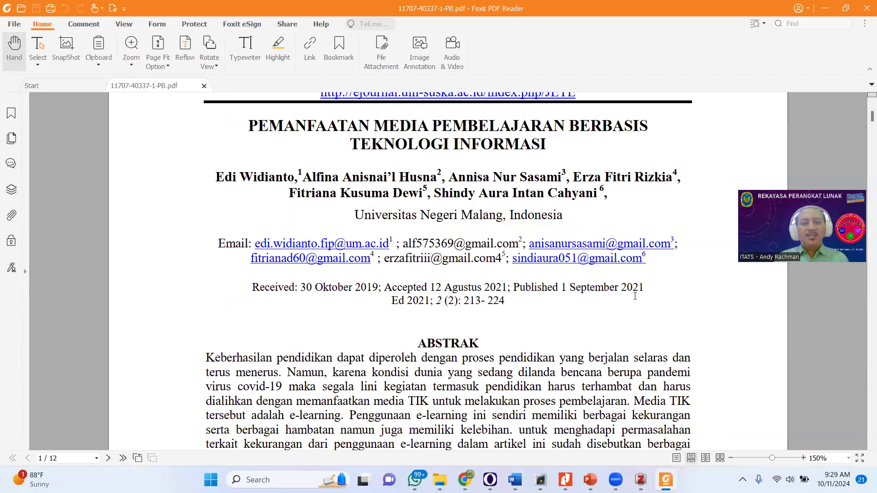
scroll(635, 296, down, 4)
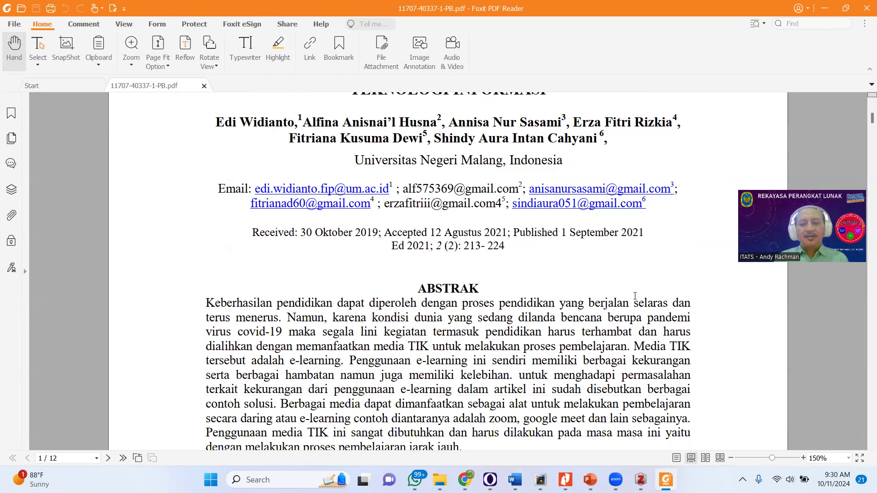
key(ctrl+f)
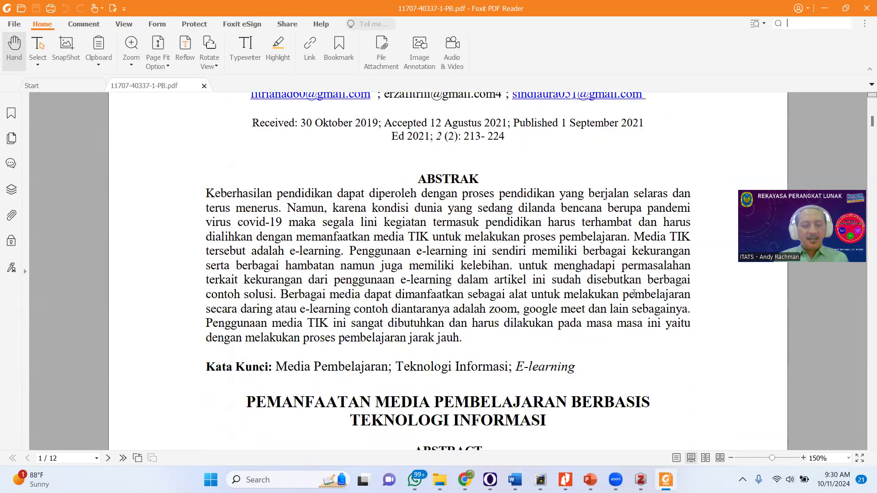
text(tekn)
text(olo)
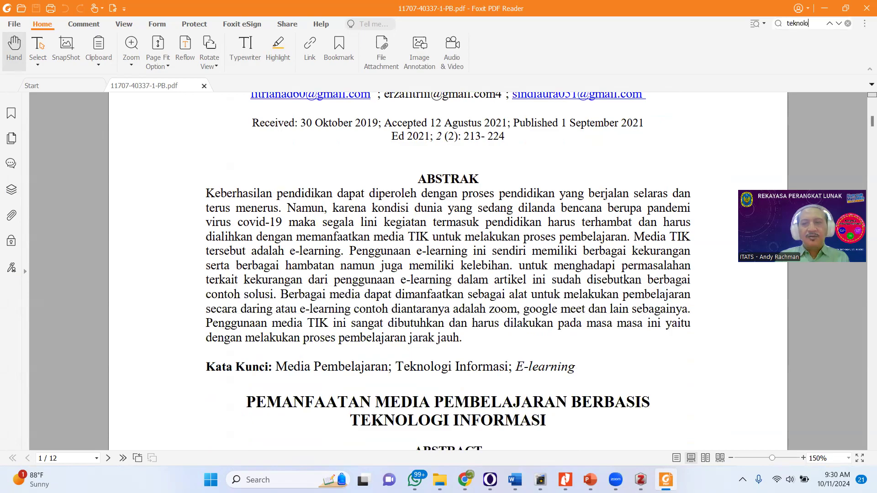
text(gi informasi)
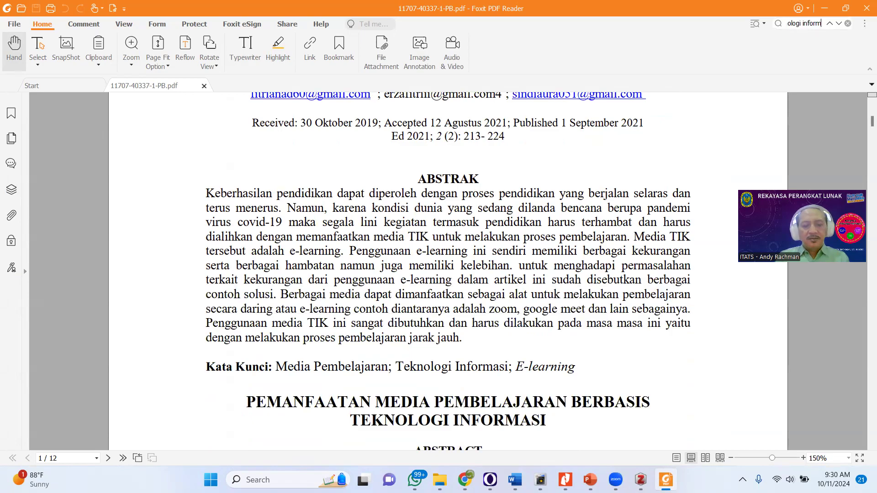
key(Return)
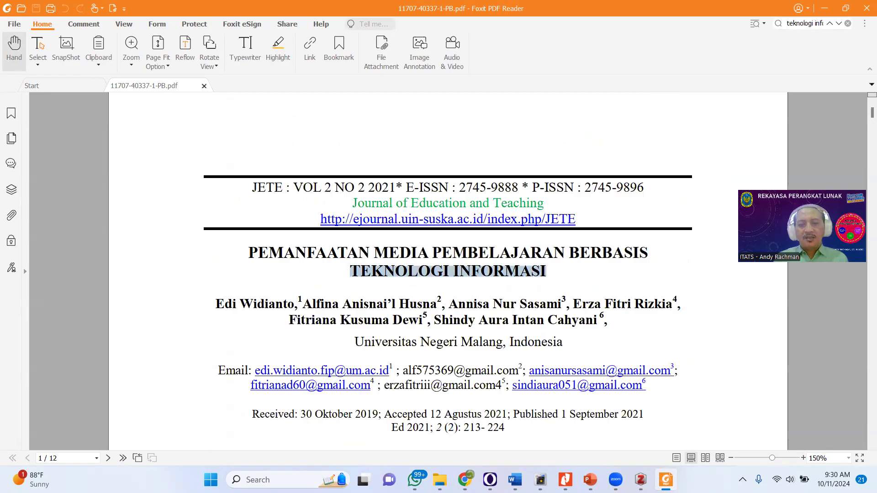
key(Return)
key(Return)
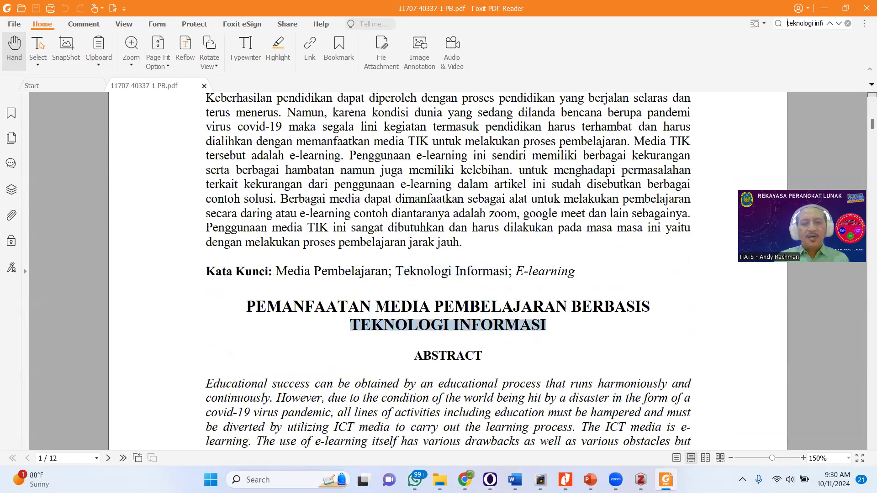
key(Return)
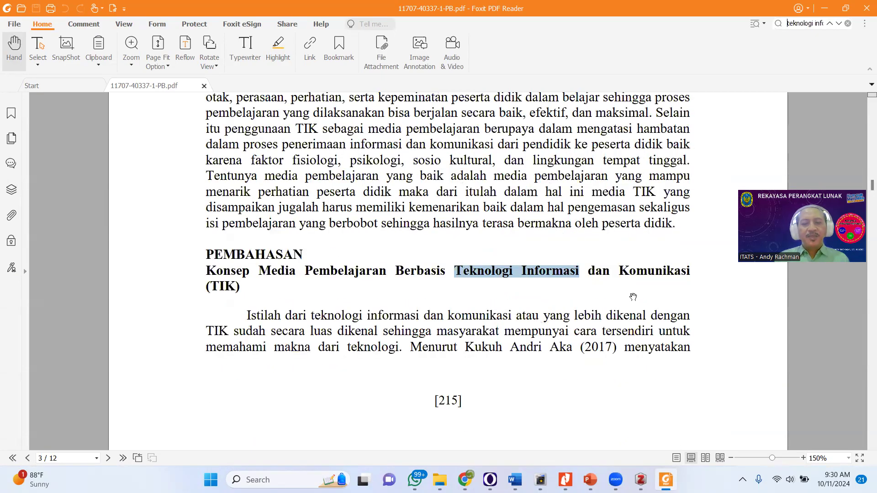
scroll(635, 295, down, 3)
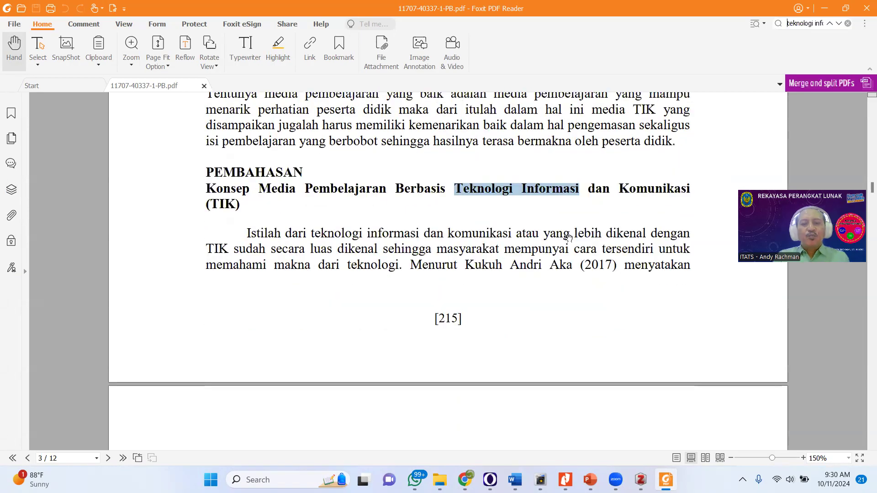
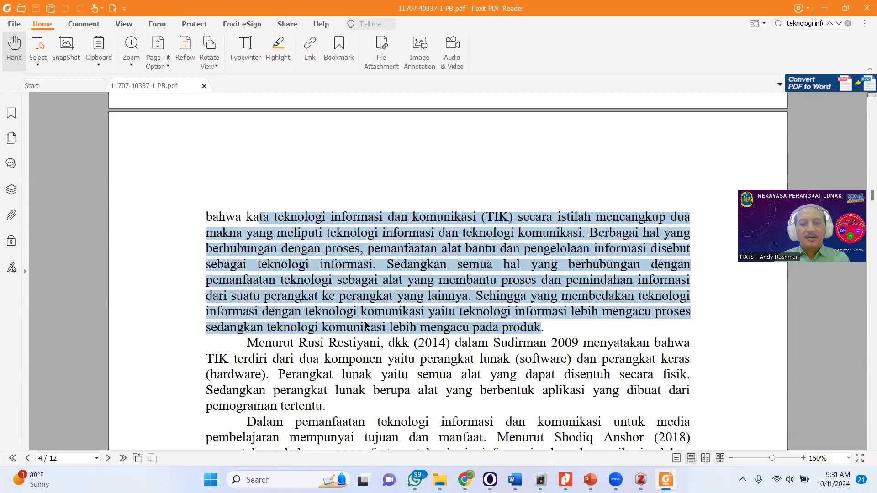
- In the Word article, extend the opening sentence after "pesatnya" with "dan banyak dimanfaatkan dimasyarakat", before the full stop
key(alt+Tab)
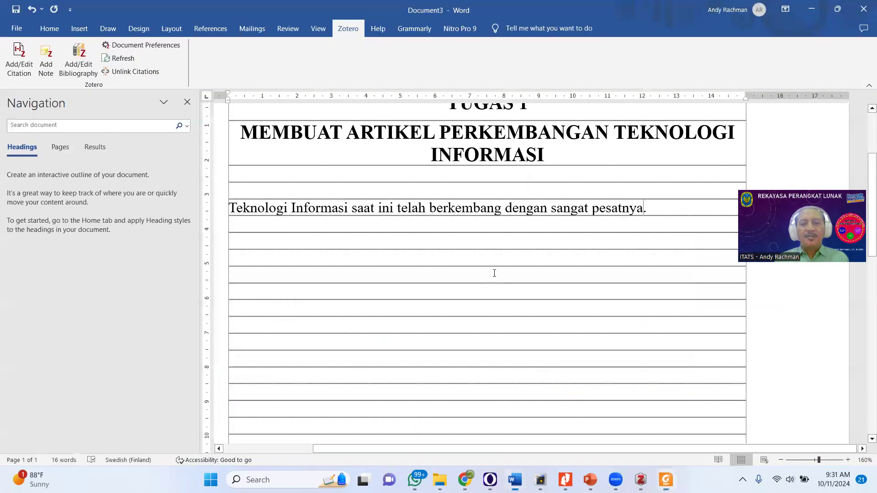
key(alt+Tab)
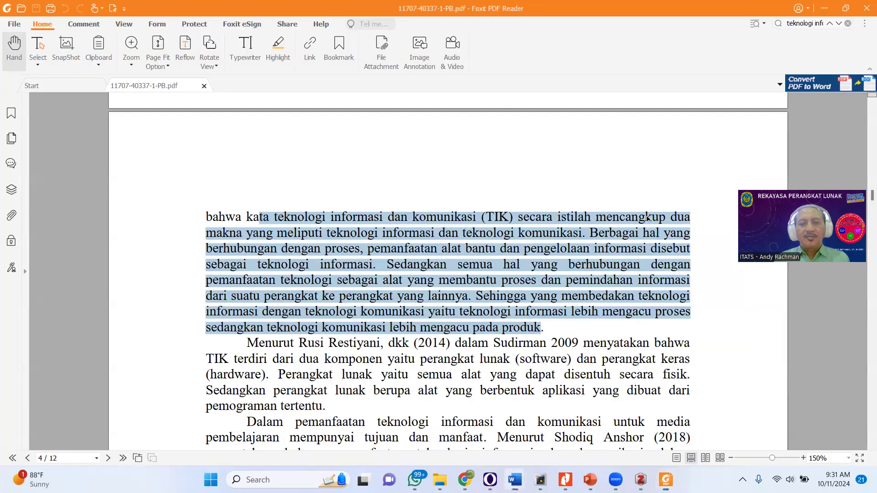
key(alt+Tab)
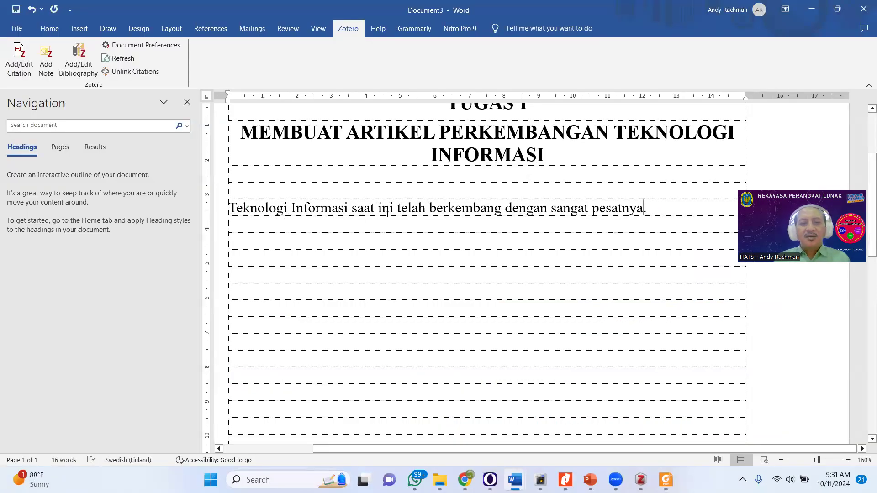
key(alt+Tab)
key(alt+Tab)
text(dimas)
key(BackSpace)
key(BackSpace)
key(BackSpace)
key(BackSpace)
key(BackSpace)
text(dan banyak)
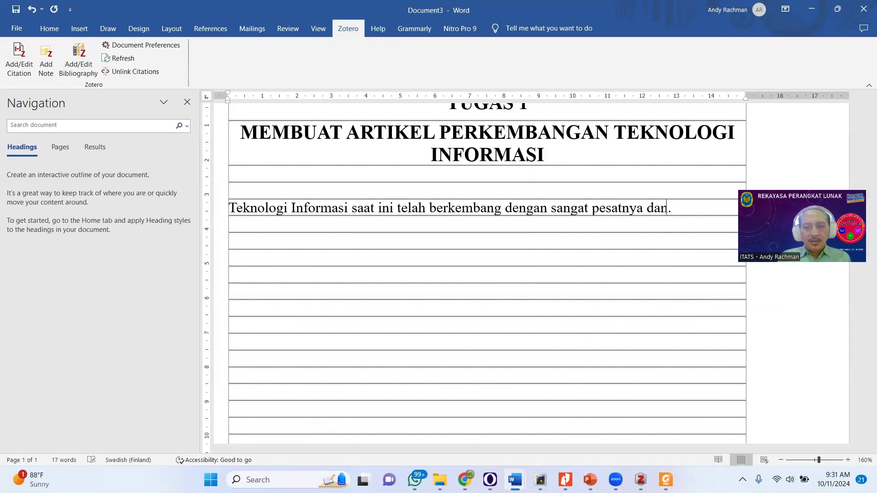
text( dimanfaat)
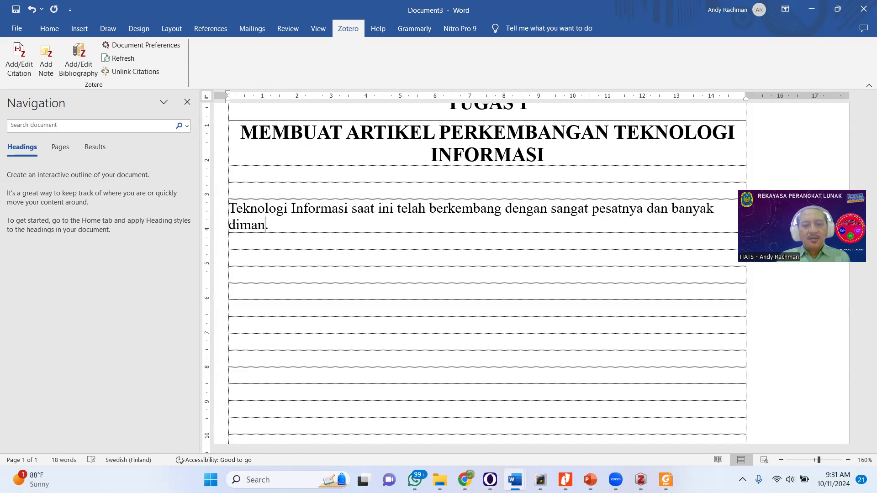
text(kan di)
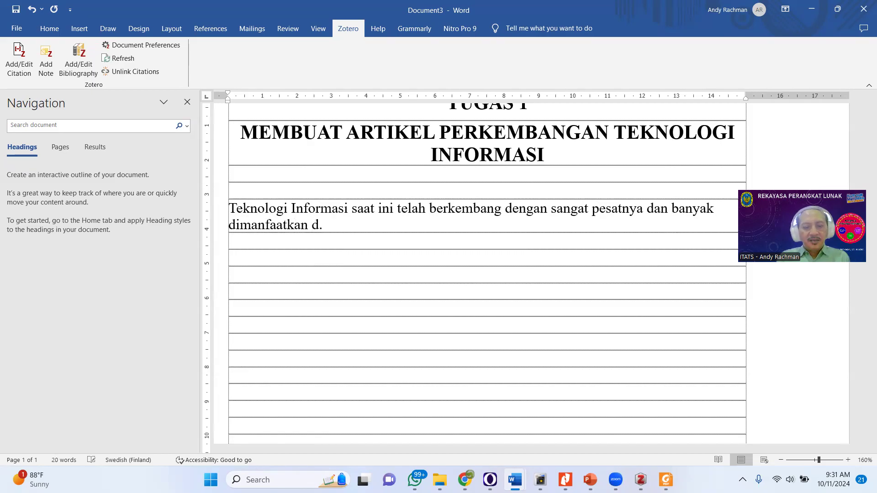
text(masyarakat)
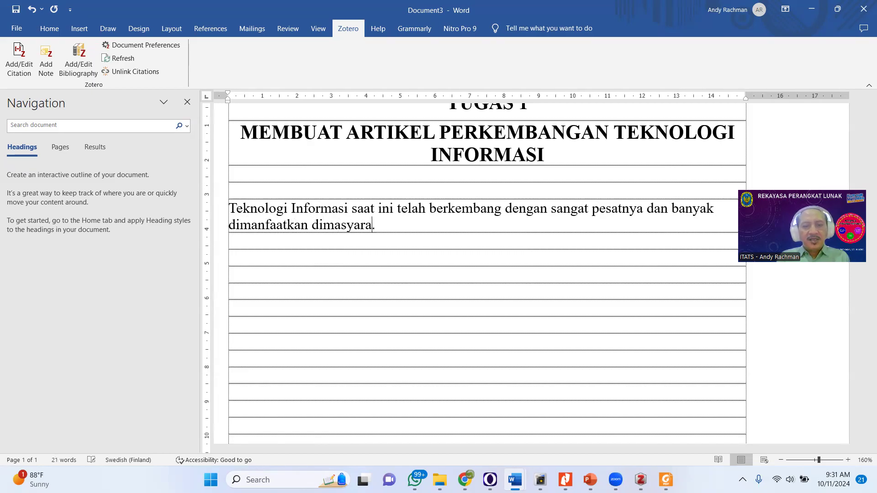
- Consult the selected PDF passage and continue the Word sentence with "serta sangat membantu"
key(alt+Tab)
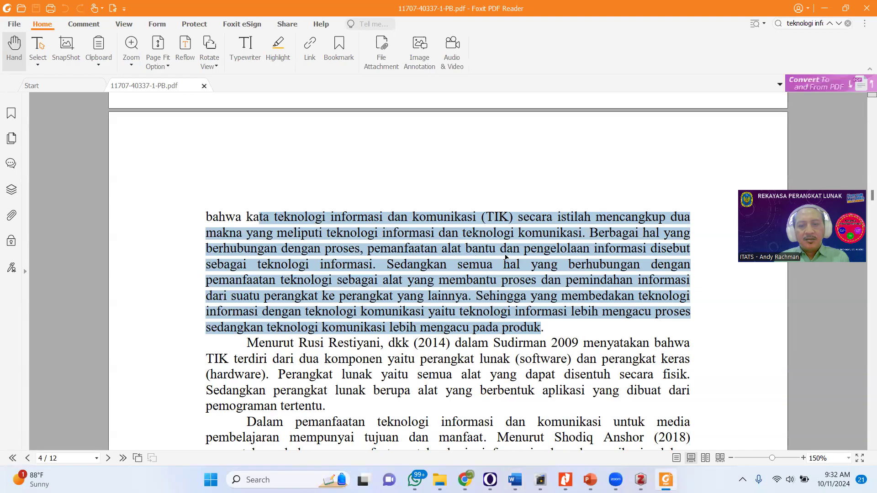
key(alt+Tab)
text(serta)
text( ganat)
key(BackSpace)
key(BackSpace)
key(BackSpace)
key(BackSpace)
key(BackSpace)
text(san)
text(gat membantu)
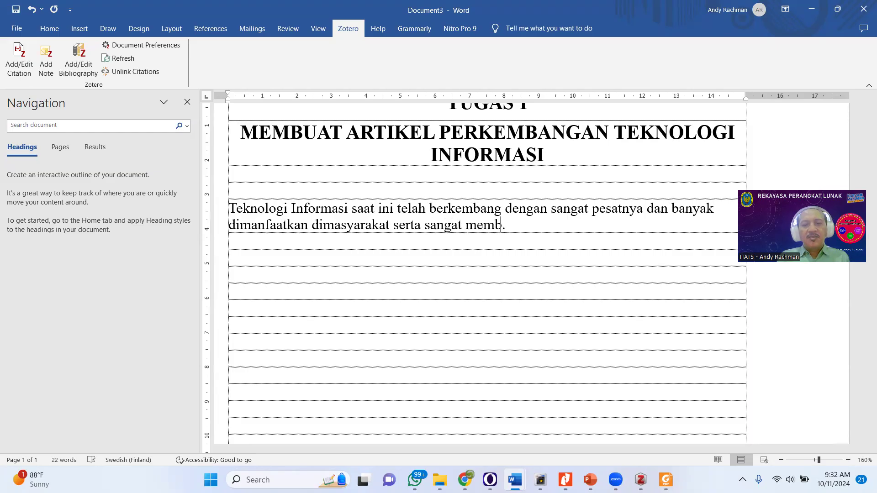
- Complete the sentence with "pengelolaan informasi", based on the PDF passage, and justify the paragraph
key(alt+Tab)
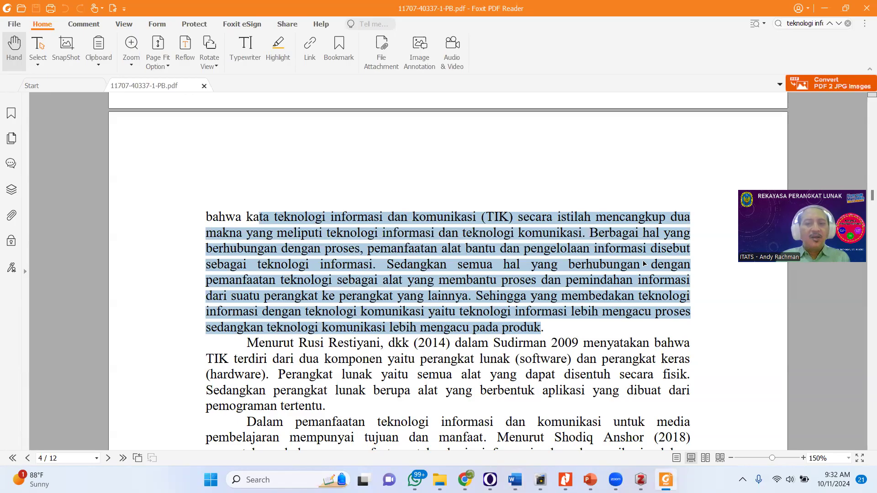
key(alt+Tab)
text(pengelolaan i)
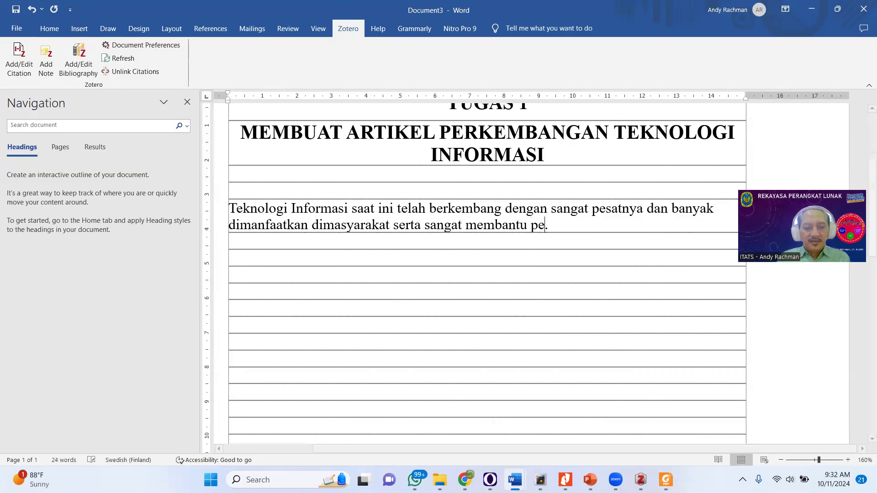
text(nformasi)
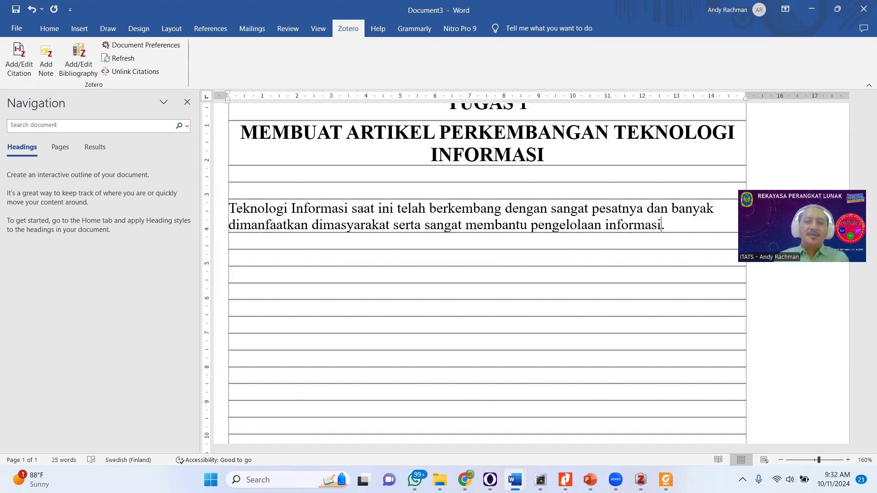
key(ctrl+j)
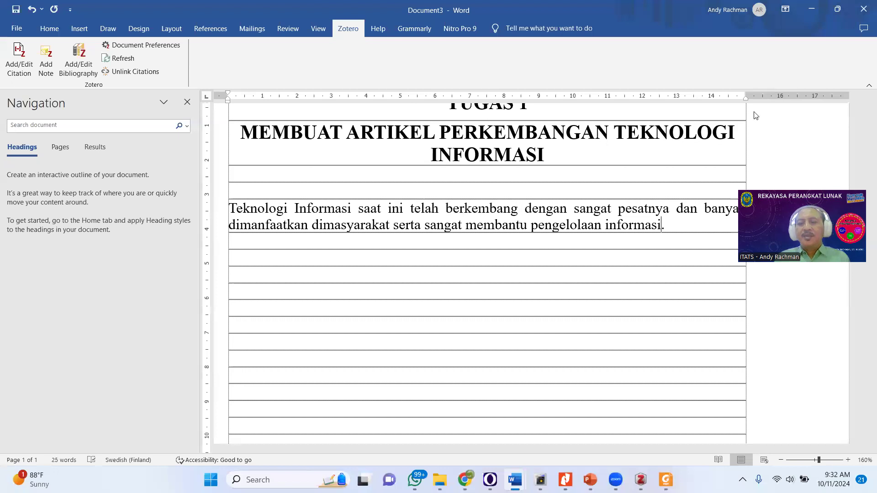
- Review the title and author block on the source PDF's first page, and switch to the 00 - SISTEM OPERASI collection in Zotero
key(alt+Tab)
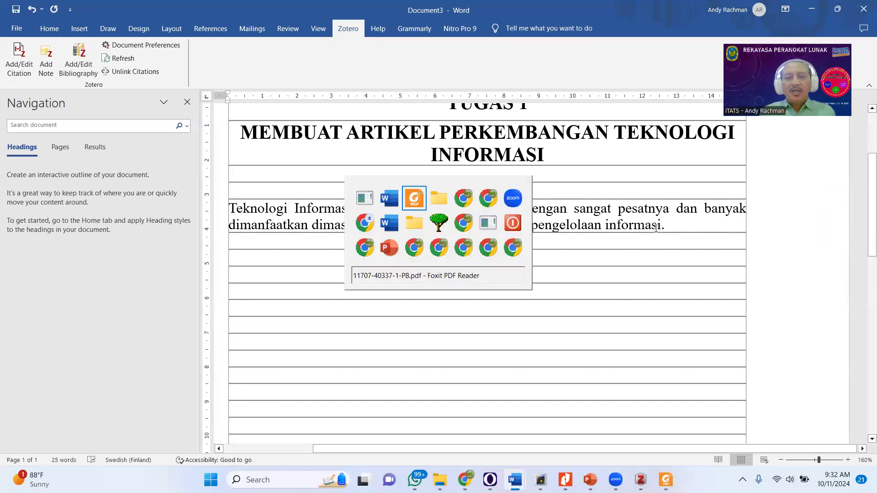
scroll(560, 217, up, 5)
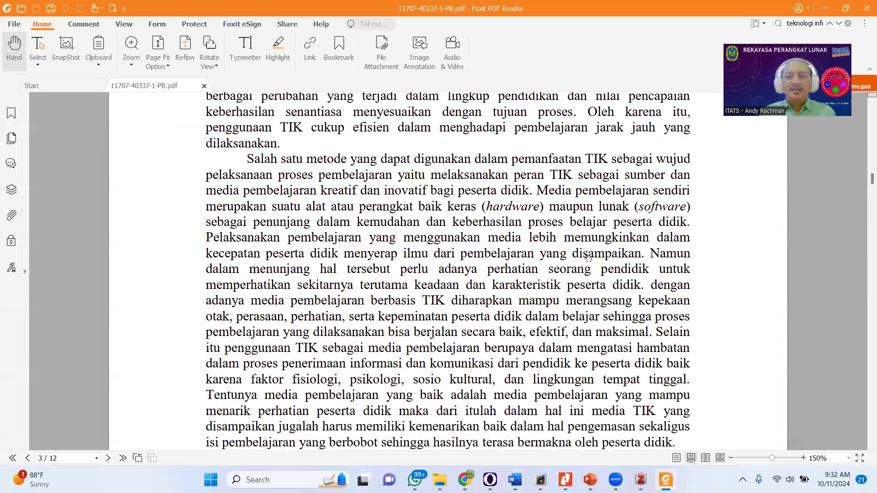
scroll(865, 164, up, 5)
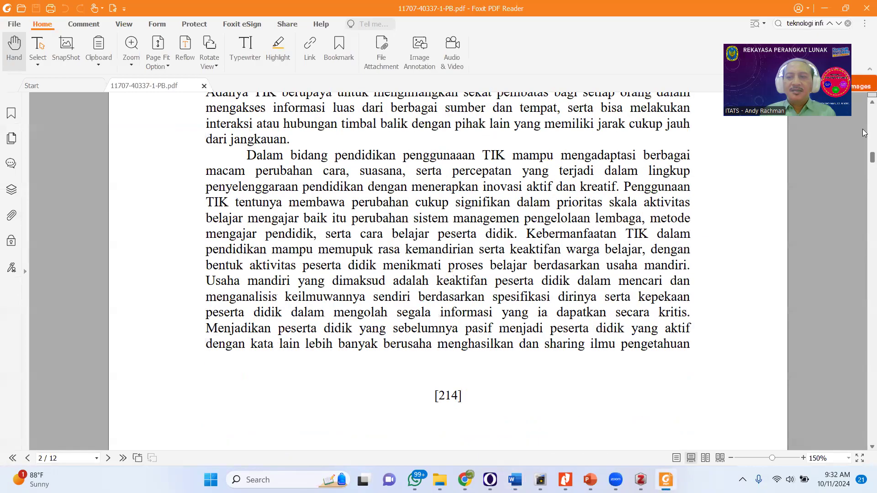
scroll(559, 286, up, 10)
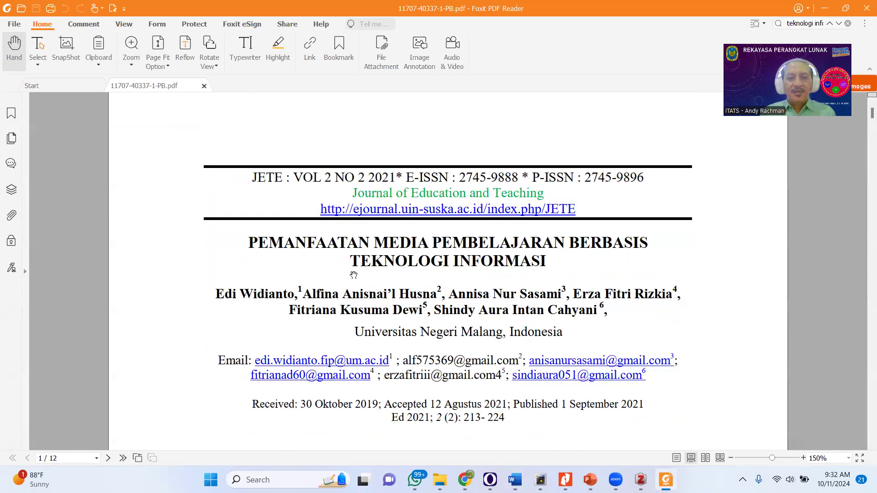
scroll(375, 307, up, 1)
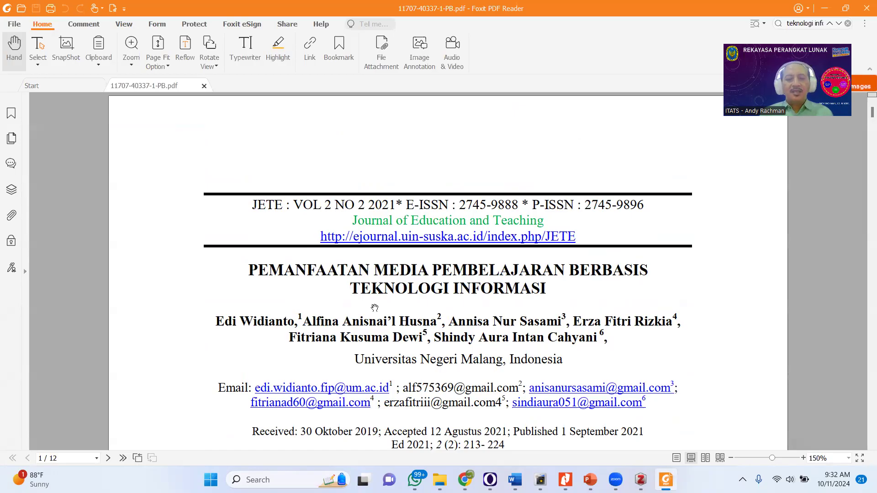
key(alt+Tab)
key(alt+Tab)
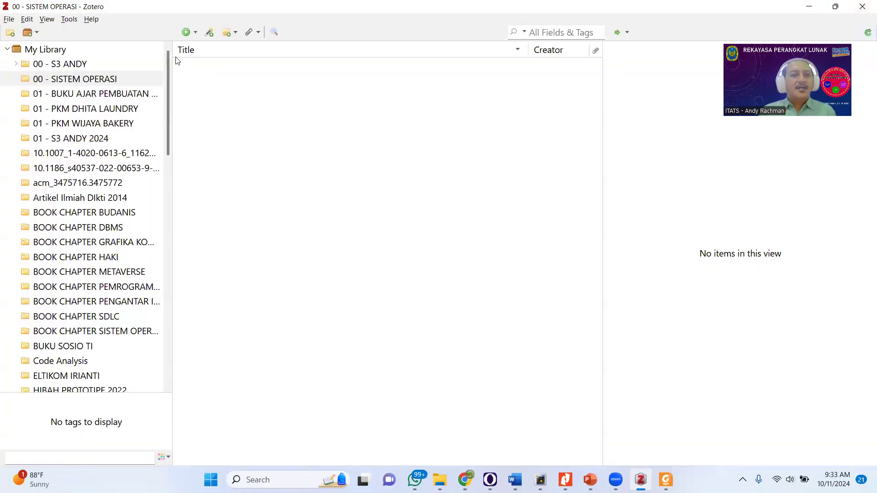
- Create a new Journal Article item in the 00 - SISTEM OPERASI collection
click(191, 34)
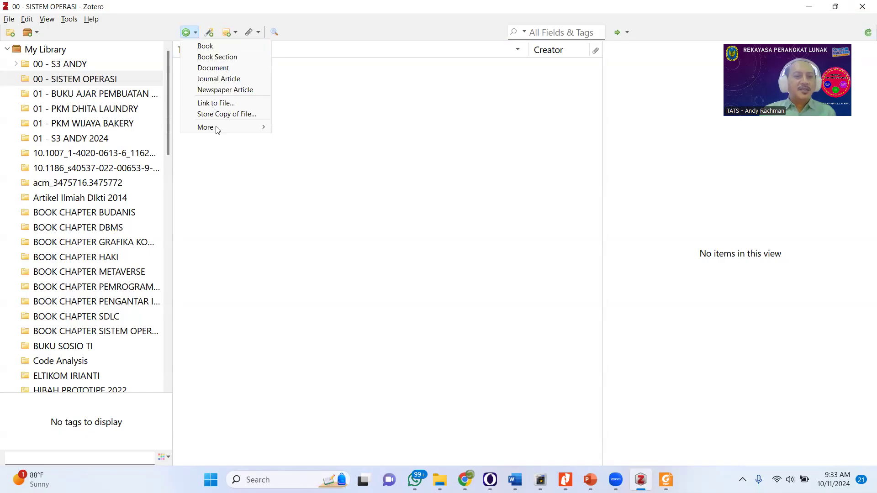
mouse_move(216, 128)
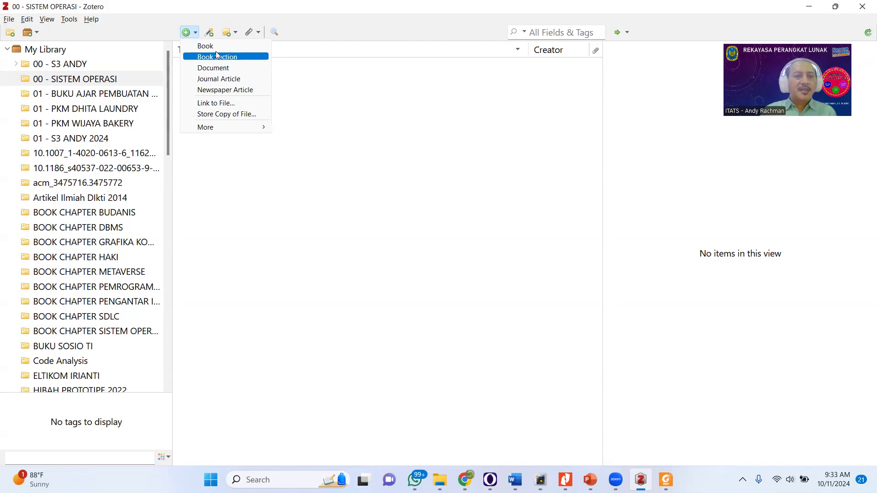
click(223, 82)
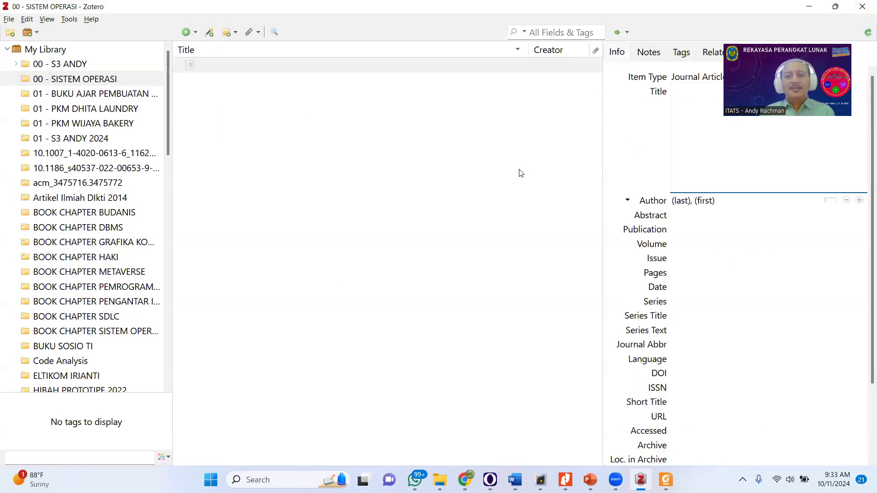
- Following the source PDF's heading, title the new item "Pemanfaatan Media Pembelajaran Berbasis Teknologi Informasi"
key(alt+Tab)
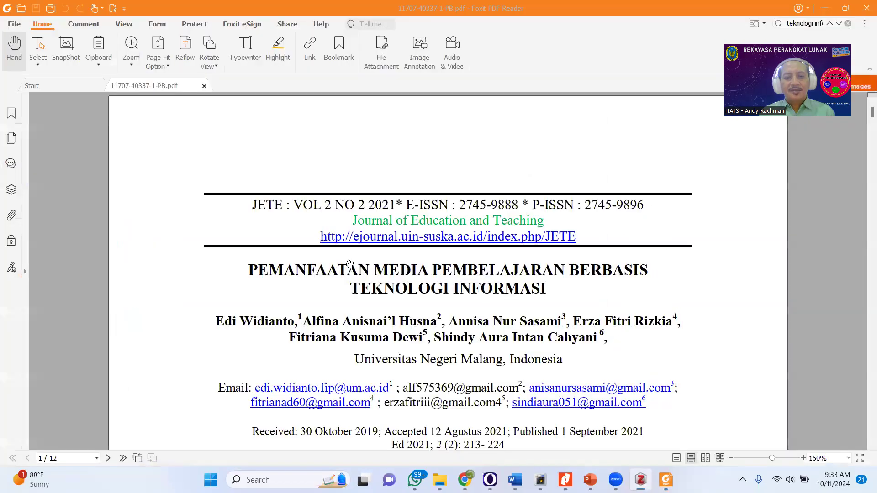
key(alt+Tab)
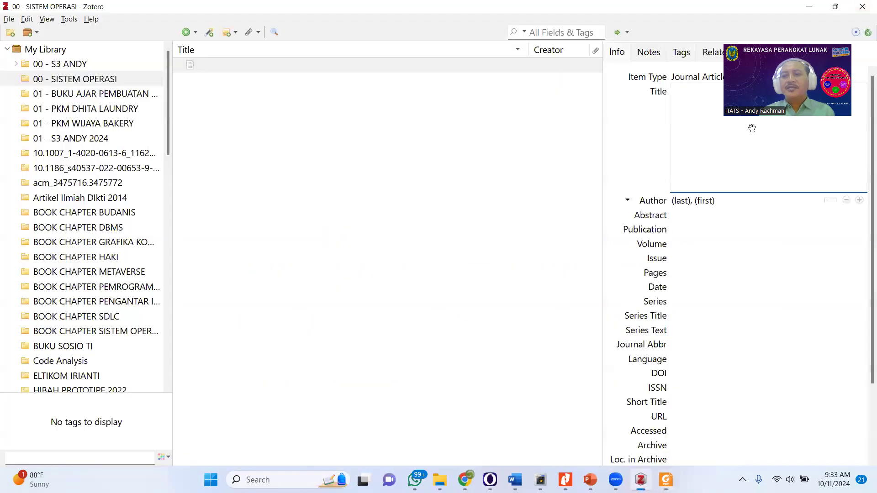
key(alt+Tab)
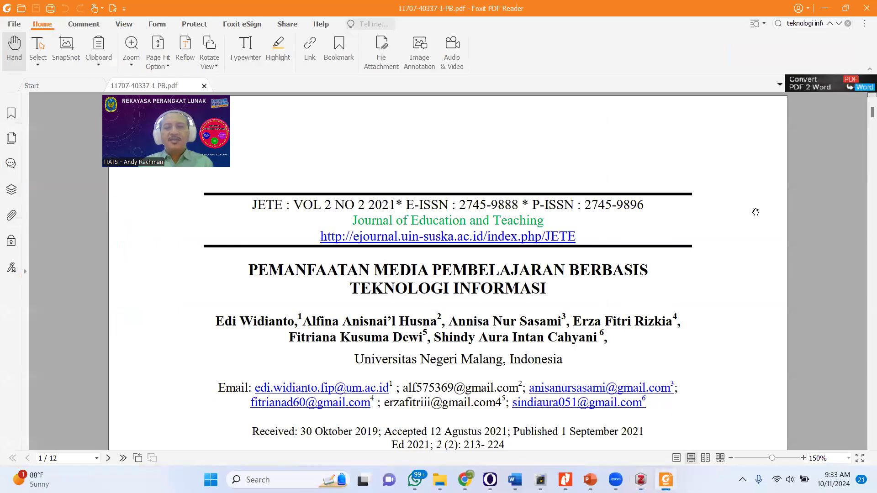
key(alt+Tab)
text(Peman)
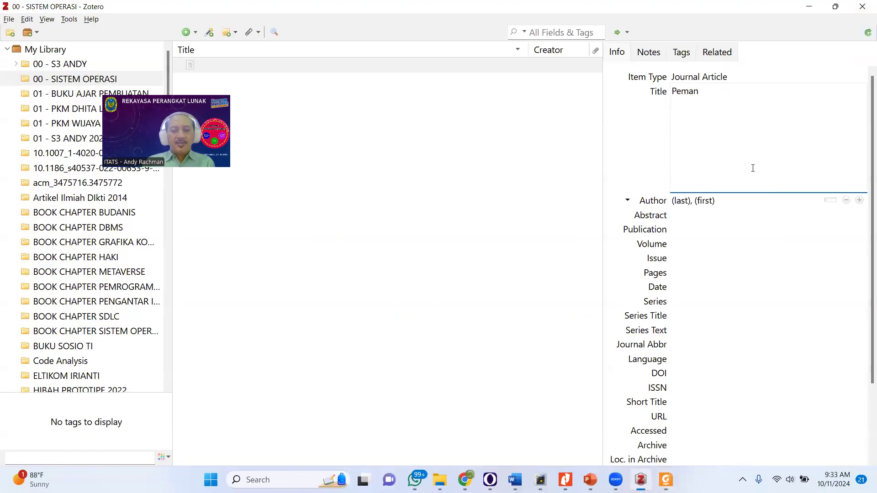
text(faatan Media Pembele)
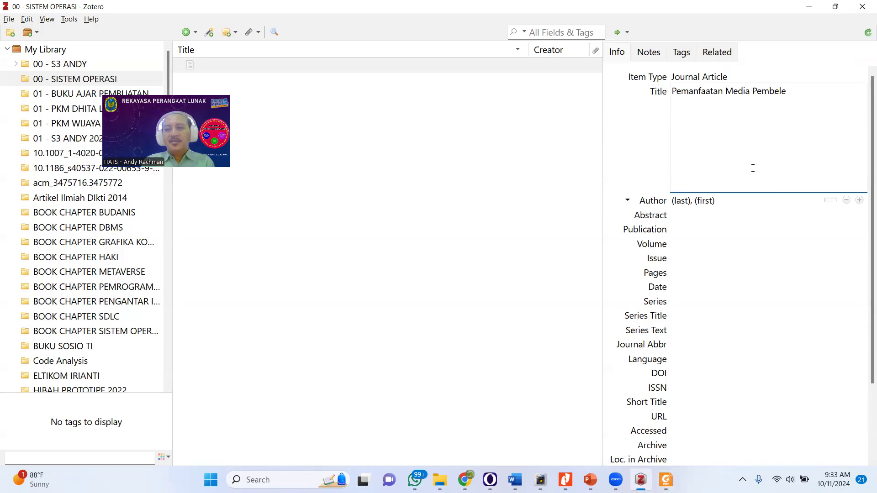
key(BackSpace)
text(ajaran)
key(alt+Tab)
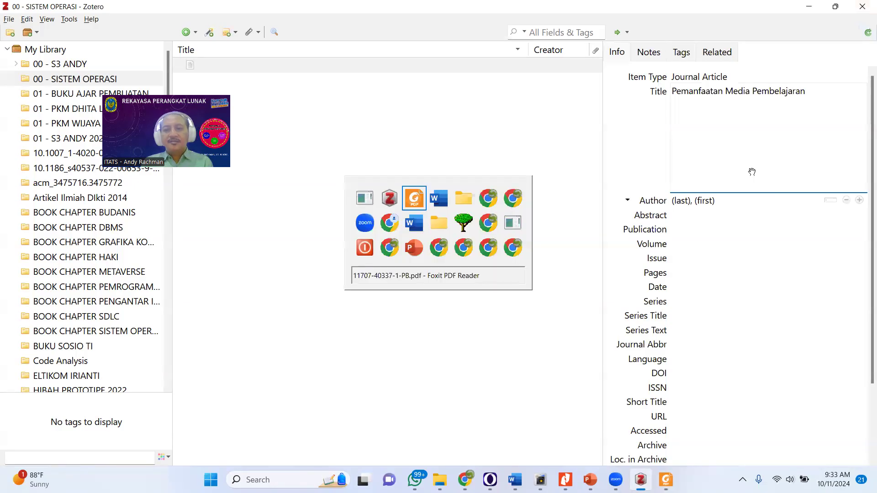
key(alt+Tab)
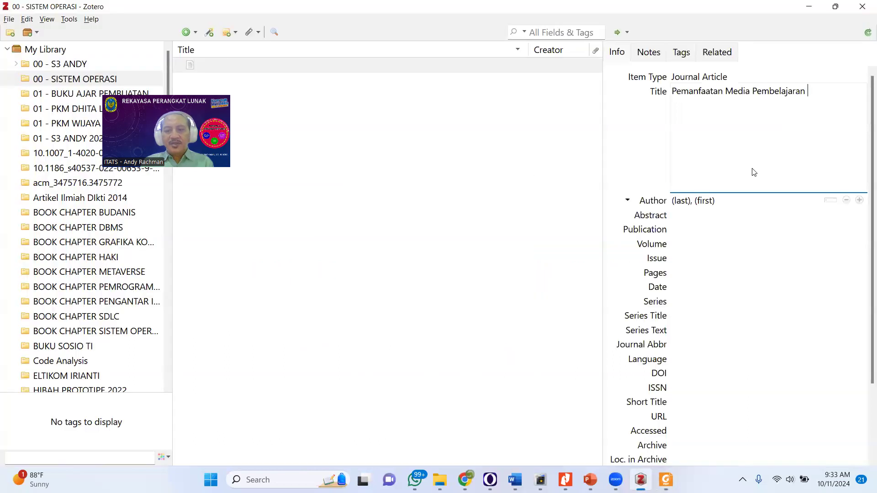
text(Berbasis Tek)
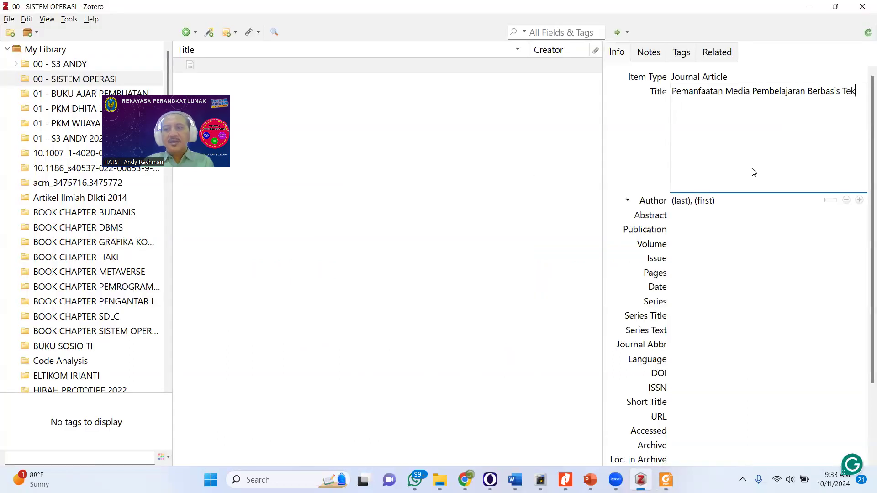
text(nologi Informasi)
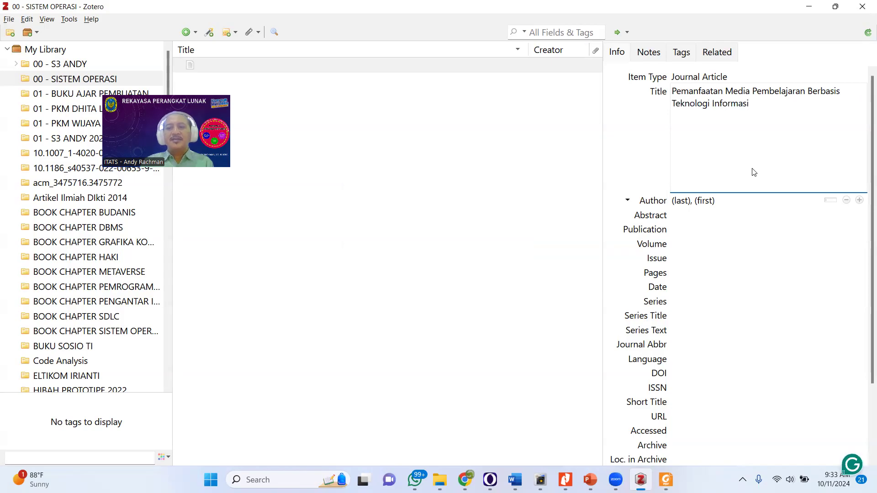
- Enter the first author's last and first name in the item's author entry, as given in the PDF's author line
click(680, 201)
key(alt+Tab)
key(alt+Tab)
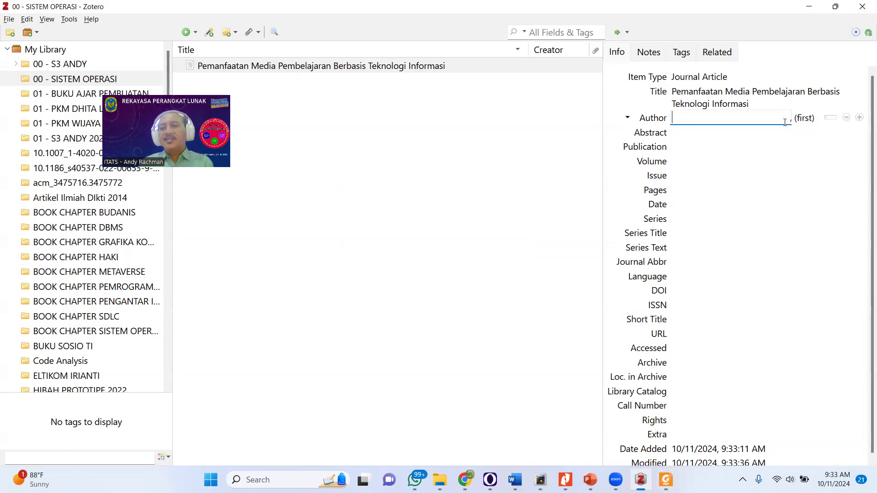
key(alt+Tab)
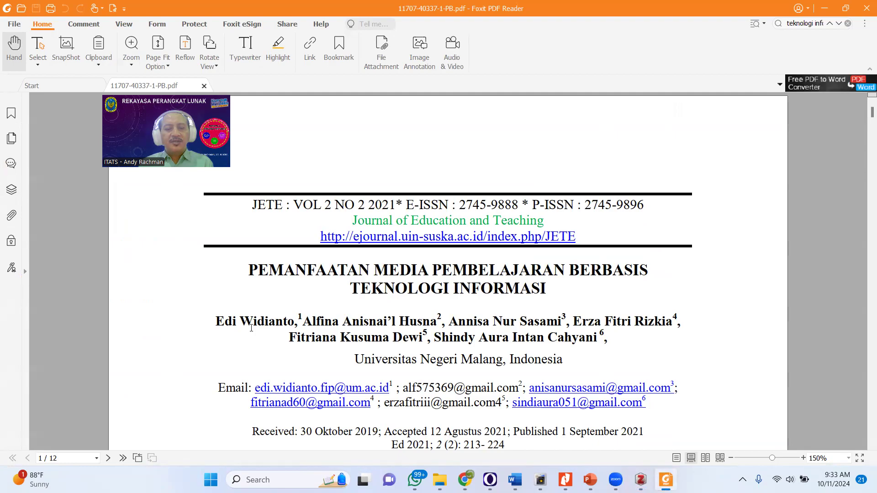
key(alt+Tab)
text(Widi)
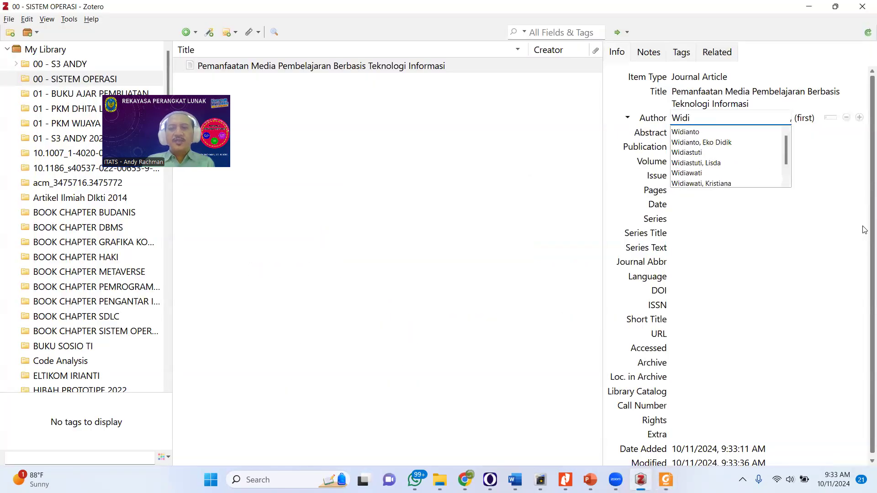
text(anto)
key(Tab)
text(Edi)
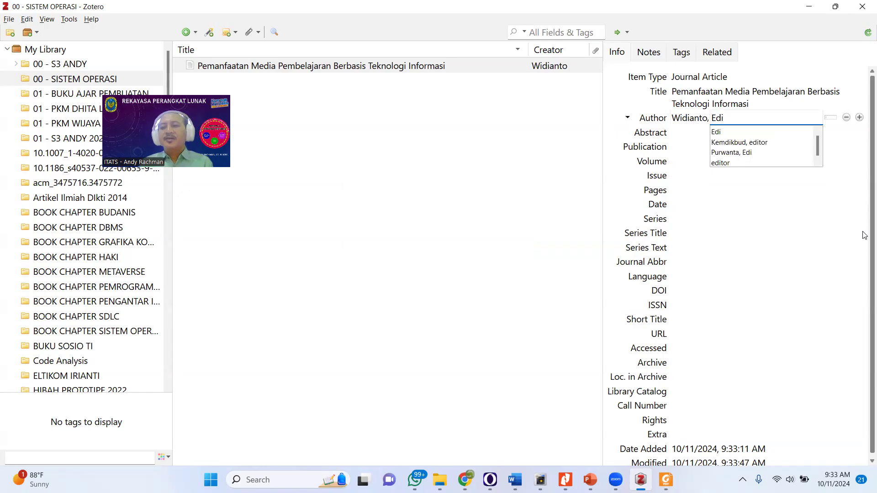
key(Escape)
click(861, 145)
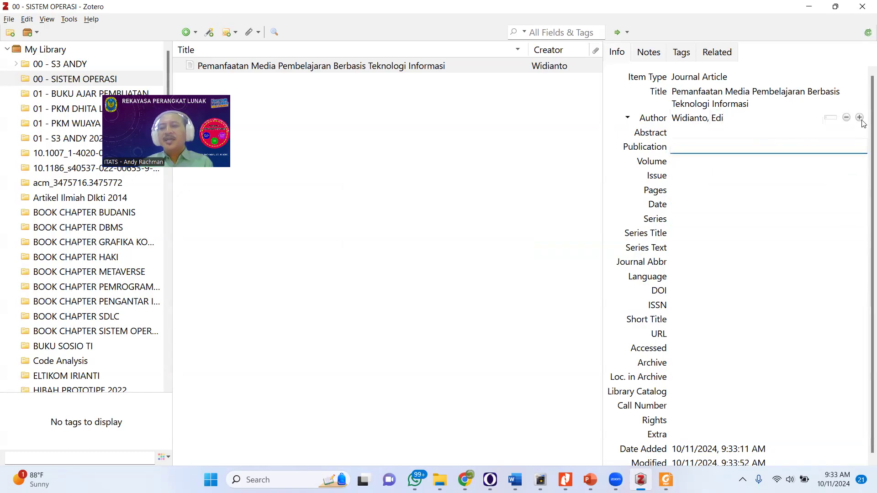
- Add a second author entry and fill in the second author's last name from the PDF
click(860, 118)
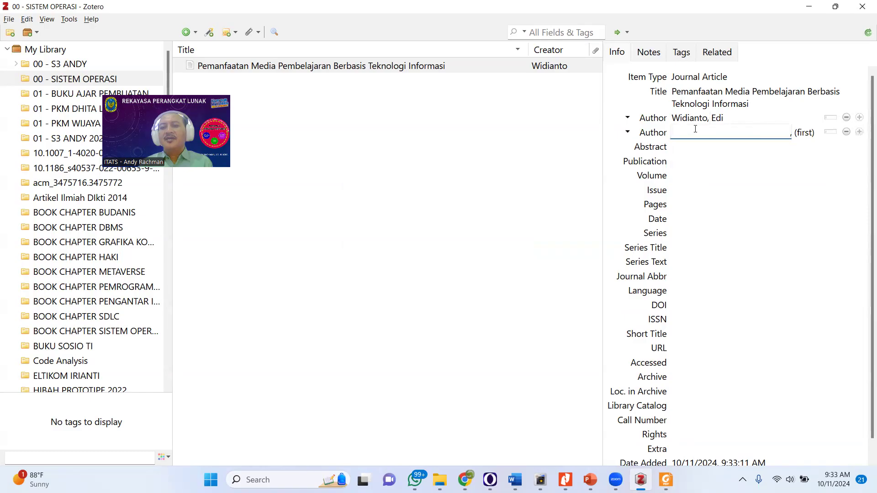
key(alt+Tab)
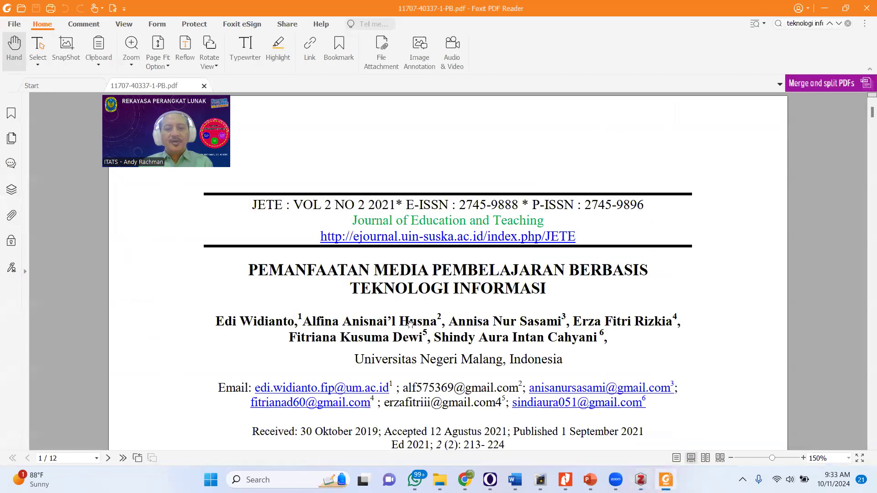
key(alt+Tab)
text(Husna)
key(Tab)
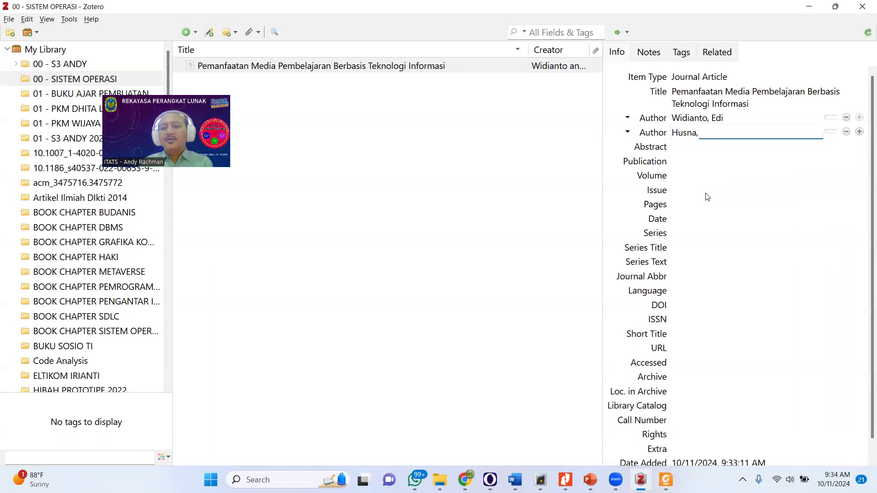
- Check the PDF's author line and enter the first of the second author's given names
key(alt+Tab)
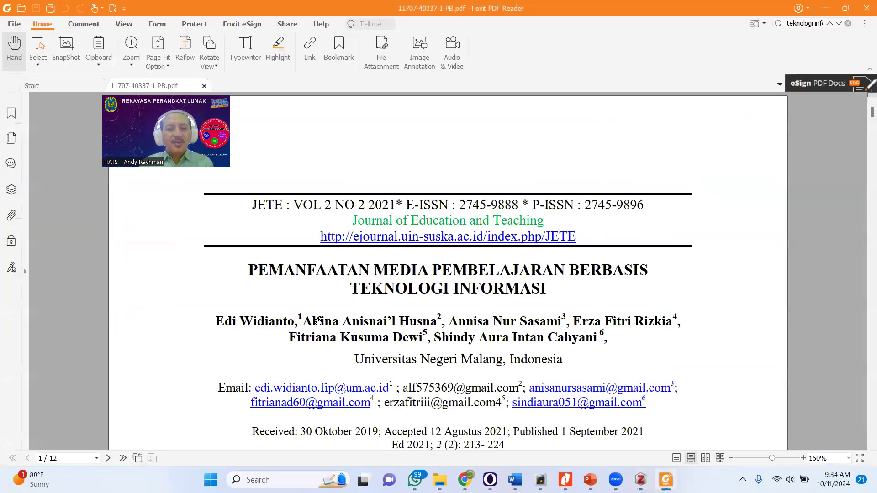
key(alt+Tab)
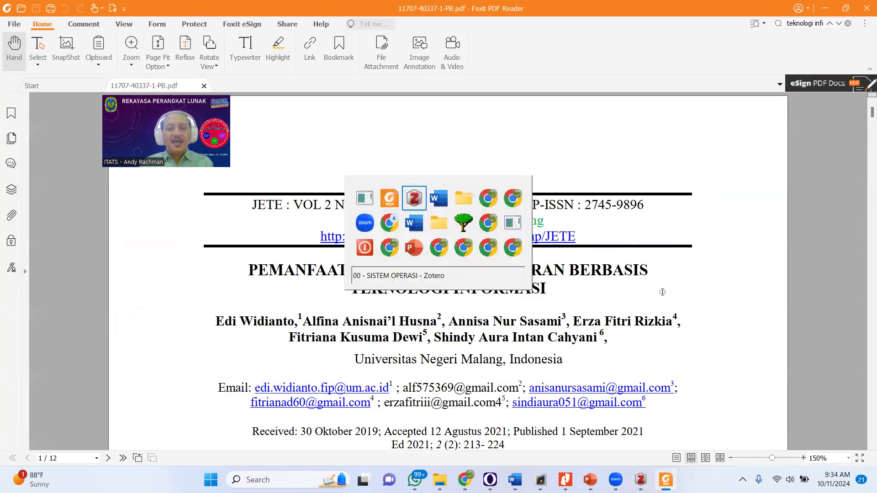
text(Alfina)
key(alt+Tab)
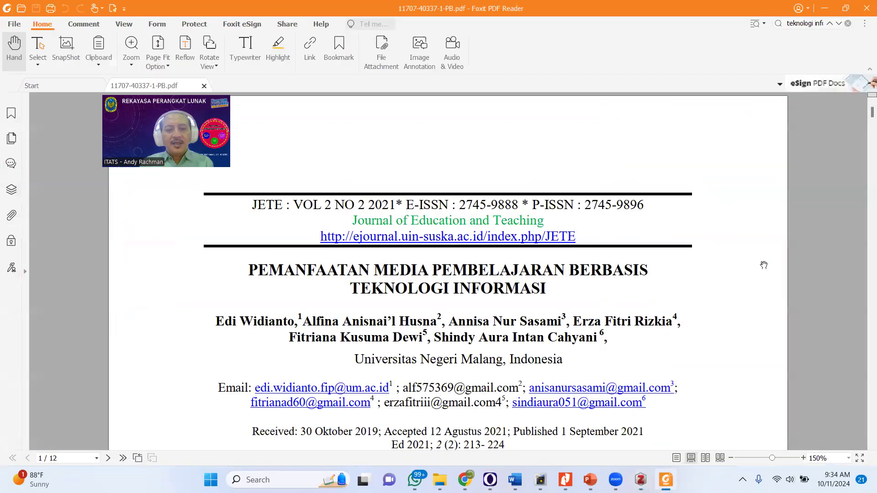
key(alt+Tab)
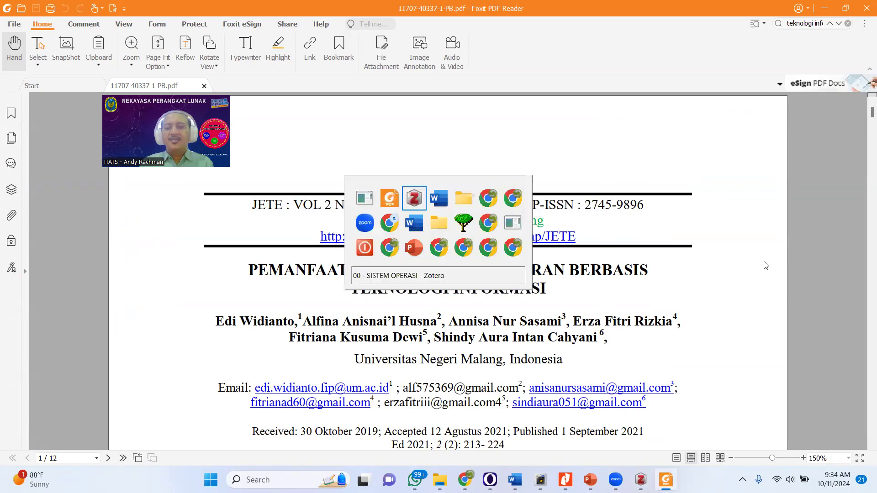
text(Alfina A)
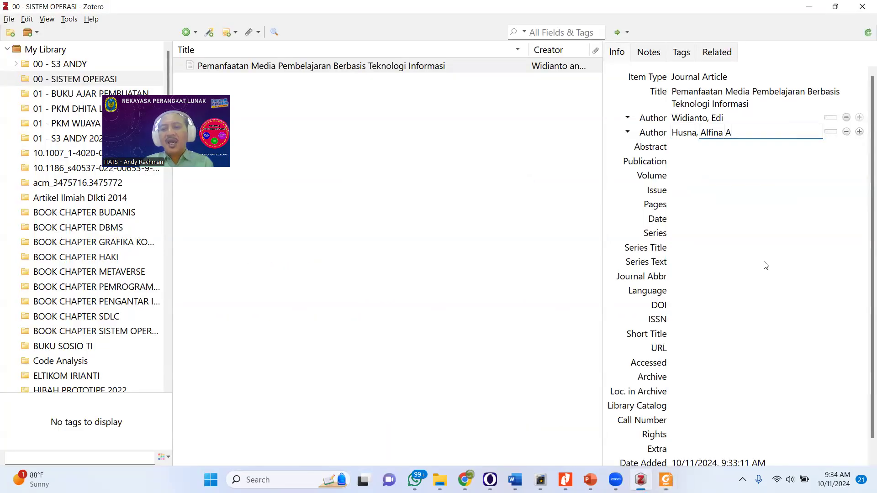
key(BackSpace)
- Append the second author's other given name, including the apostrophe, checking the spelling against the PDF
key(alt+Tab)
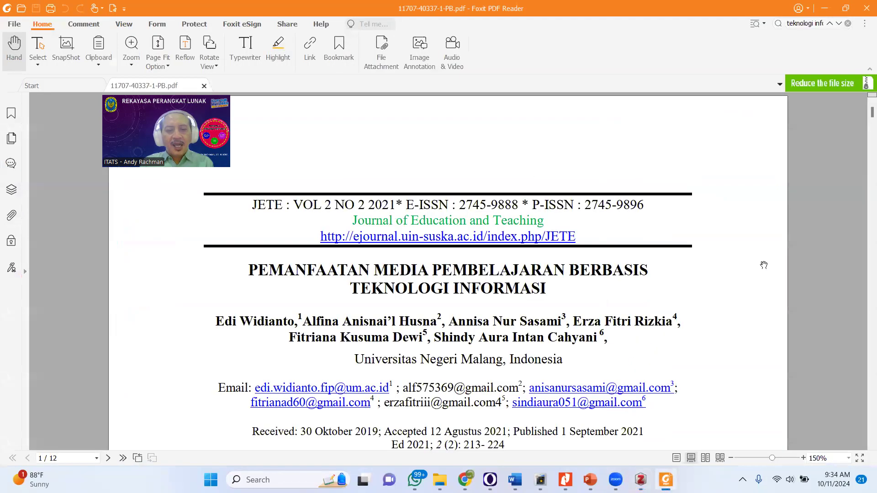
key(alt+Tab)
text(Anisna)
key(alt+Tab)
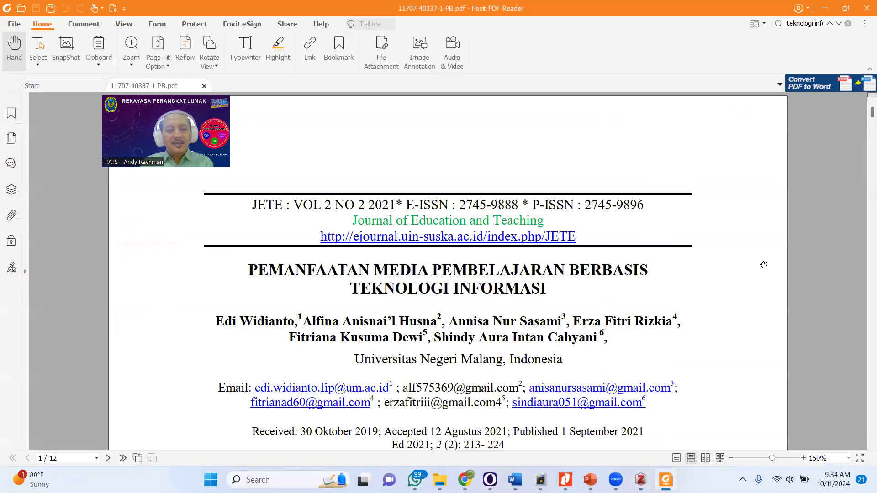
key(alt+Tab)
text(i)
text(')
key(alt+Tab)
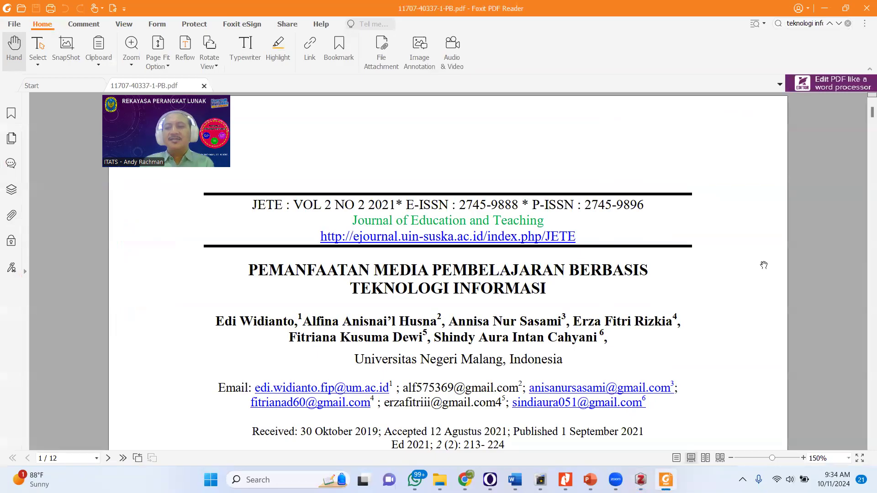
key(alt+Tab)
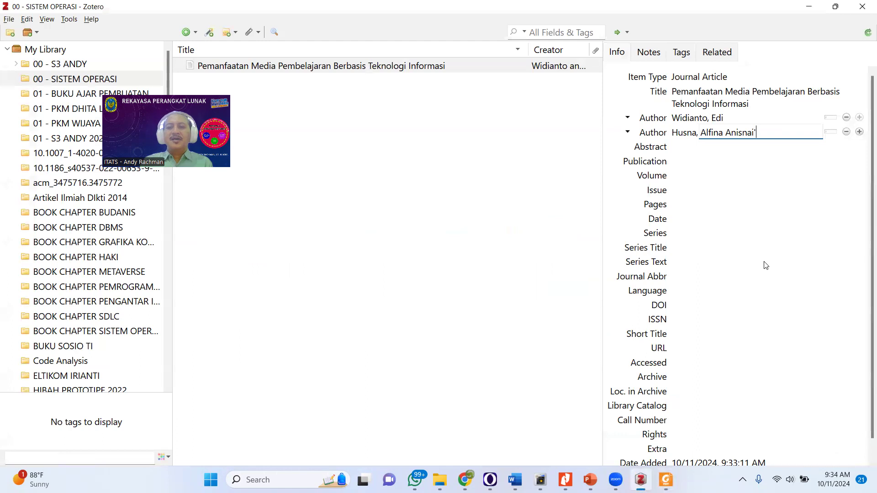
click(860, 132)
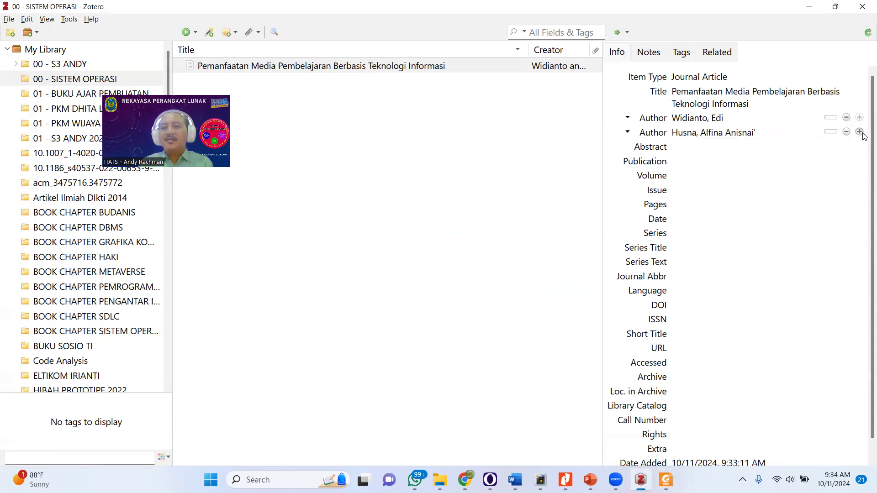
- Add a third author entry and fill in the third author's last name and given names from the PDF's author line
click(860, 132)
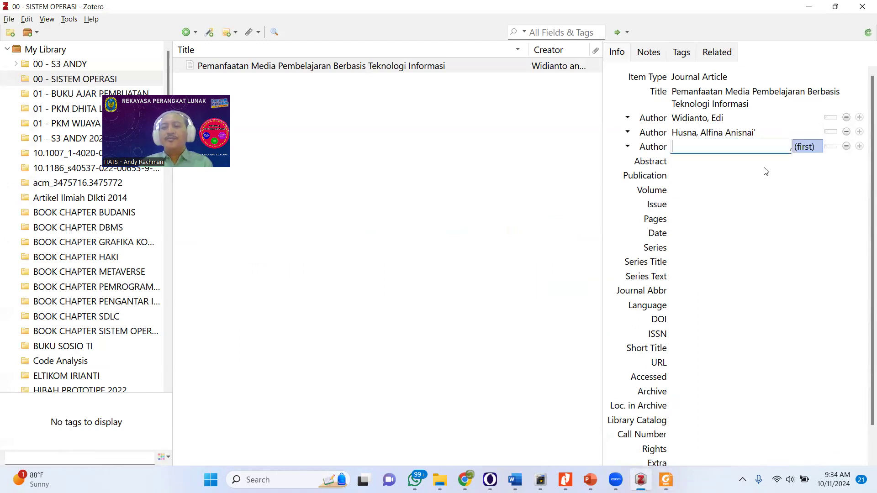
key(alt+Tab)
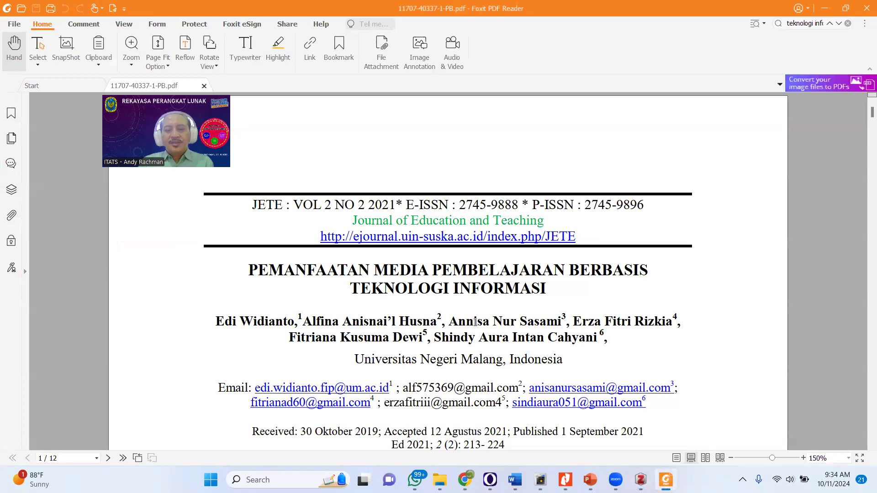
key(alt+Tab)
text(Sasa)
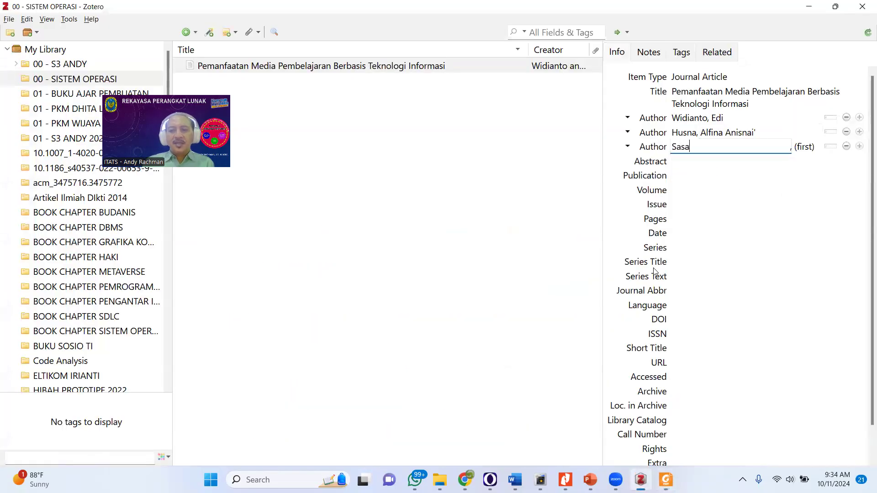
key(alt+Tab)
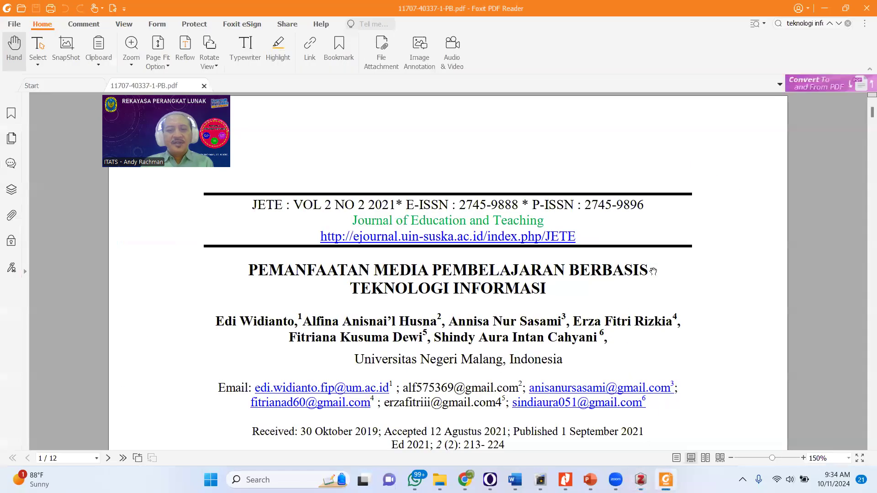
key(alt+Tab)
text(, Anisa Nu)
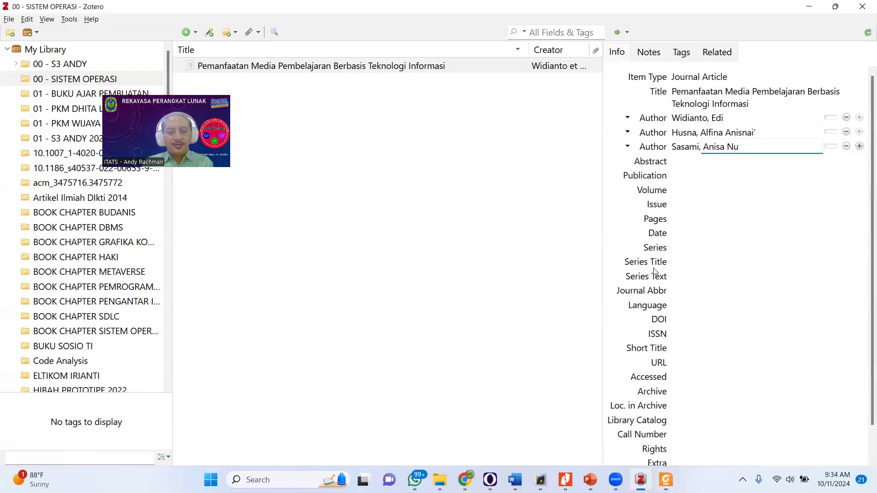
click(859, 147)
- Add a fourth author entry and set its last name to the fourth author's surname, as given in the PDF
key(alt+Tab)
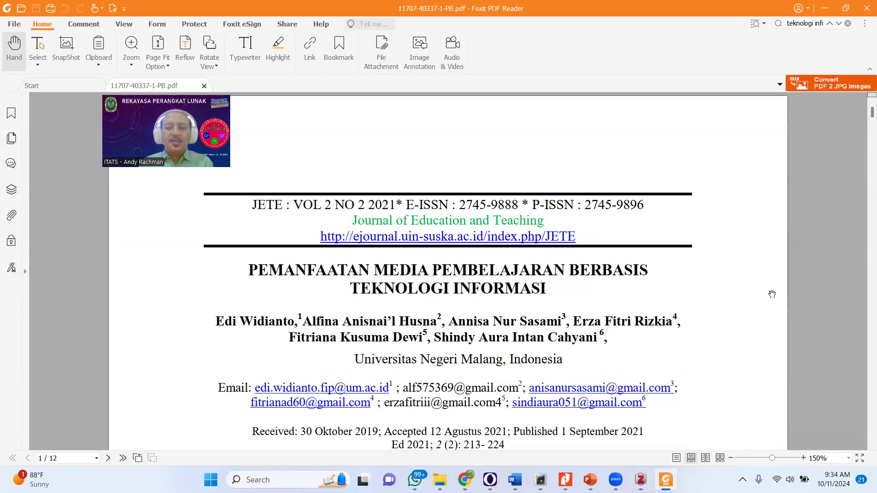
key(alt+Tab)
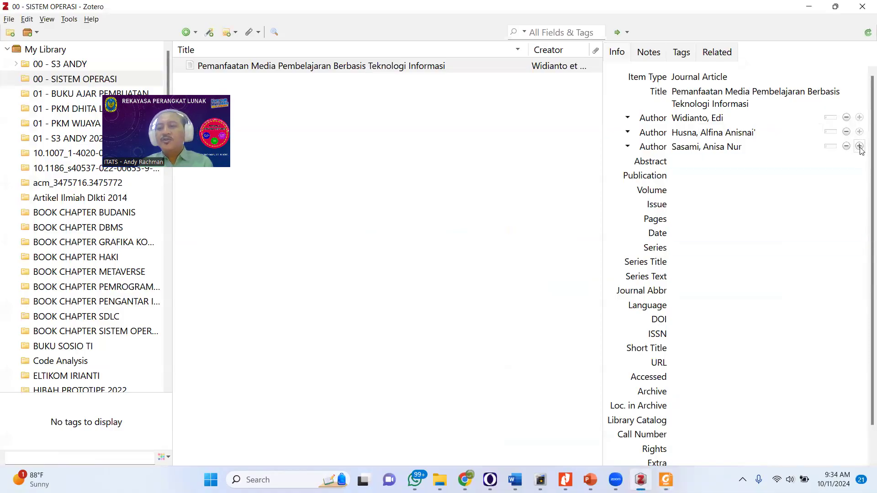
click(859, 146)
key(alt+Tab)
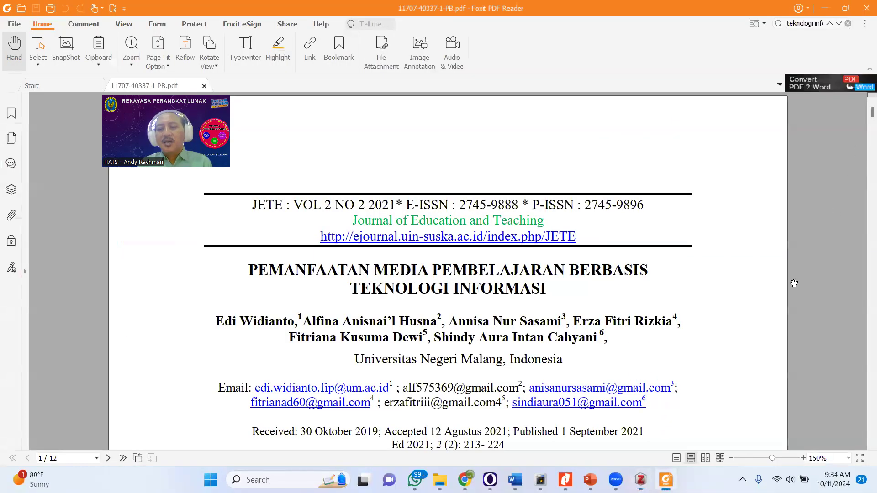
key(alt+Tab)
text(Erza)
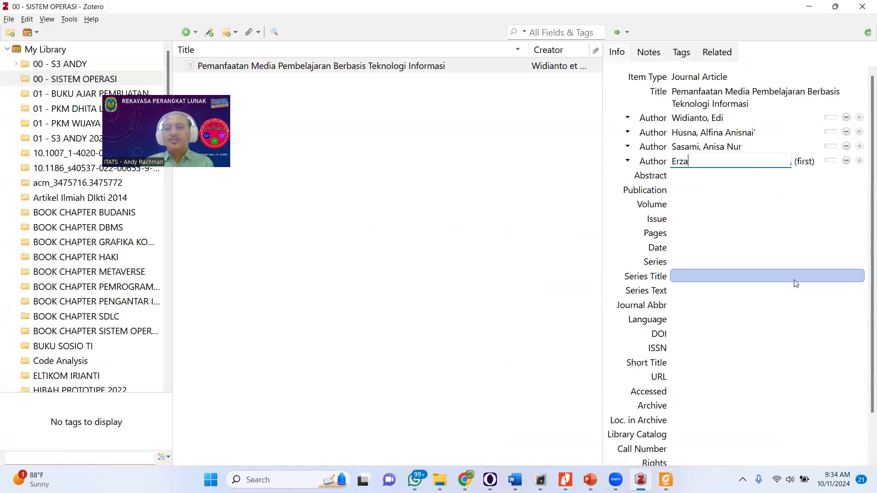
key(alt+Tab)
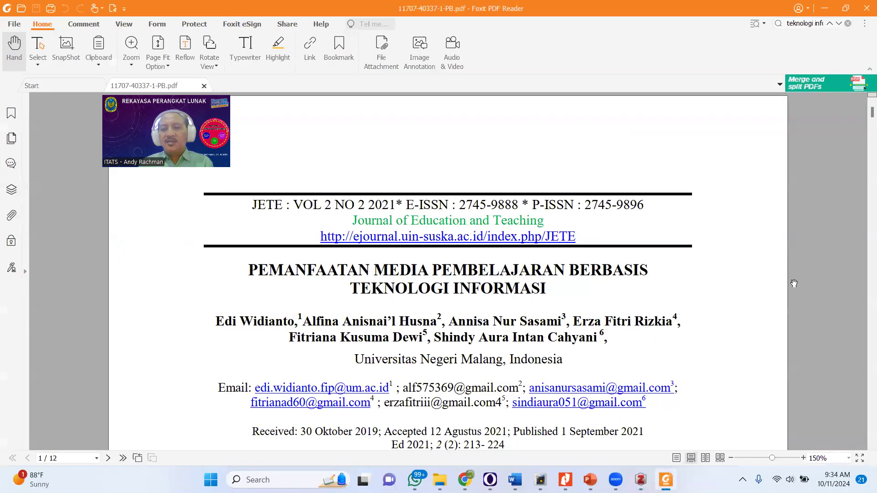
key(alt+Tab)
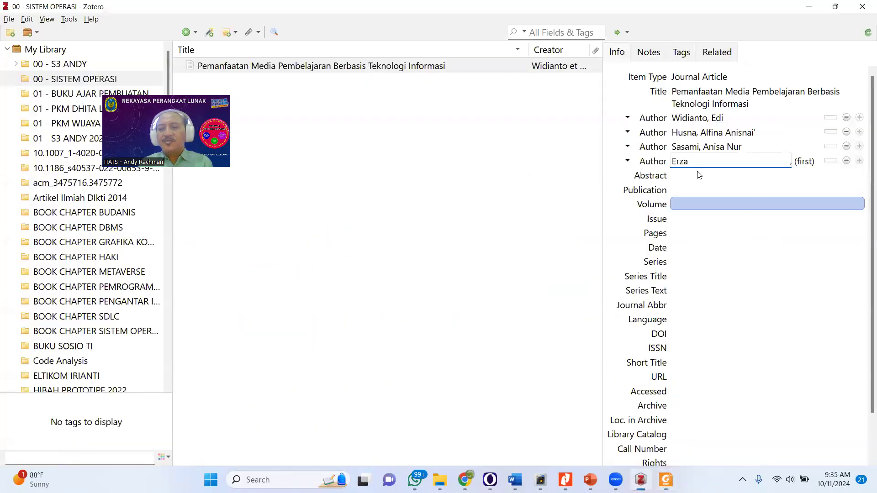
double_click(685, 162)
text(Rizkia)
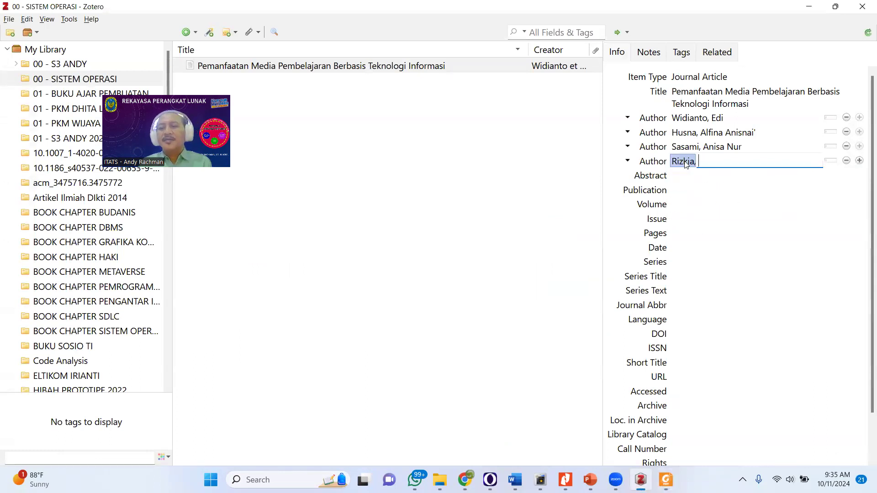
- Enter the fourth author's given names after checking them against the PDF's author line
key(alt+Tab)
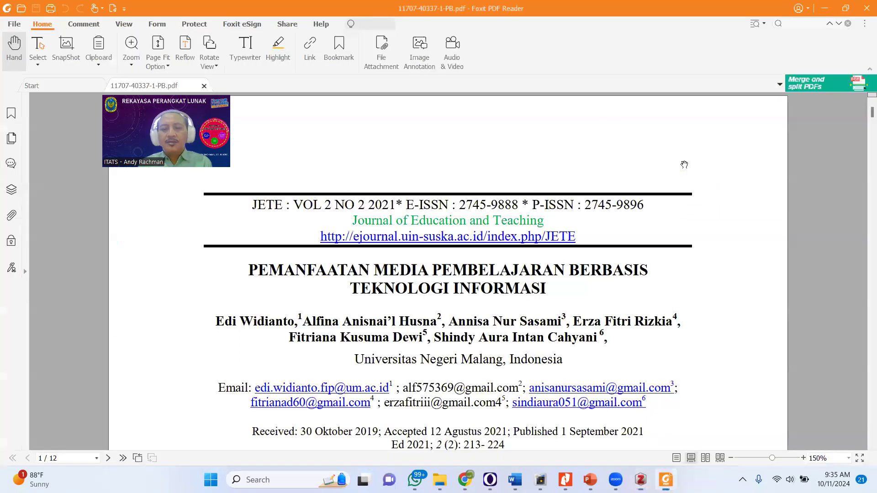
key(alt+Tab)
key(Tab)
text(Er)
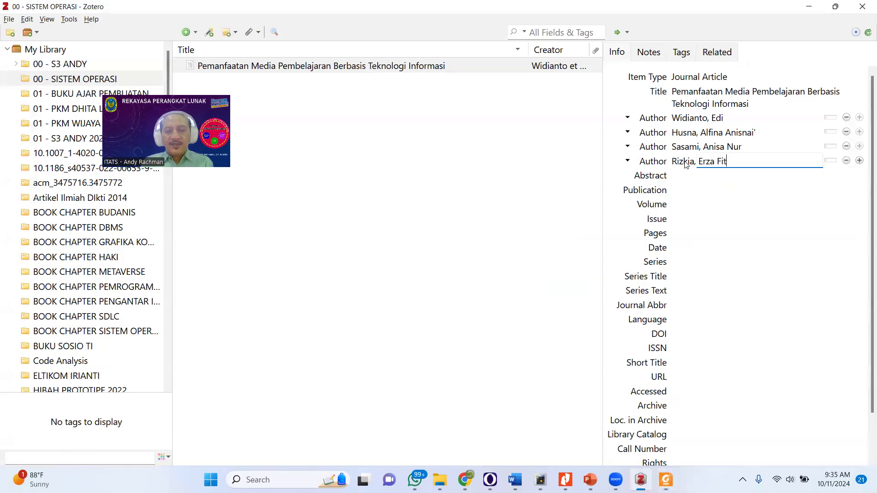
click(859, 160)
- Add a fifth author entry and fill in the fifth author's last name and both given names, consulting the PDF
key(alt+Tab)
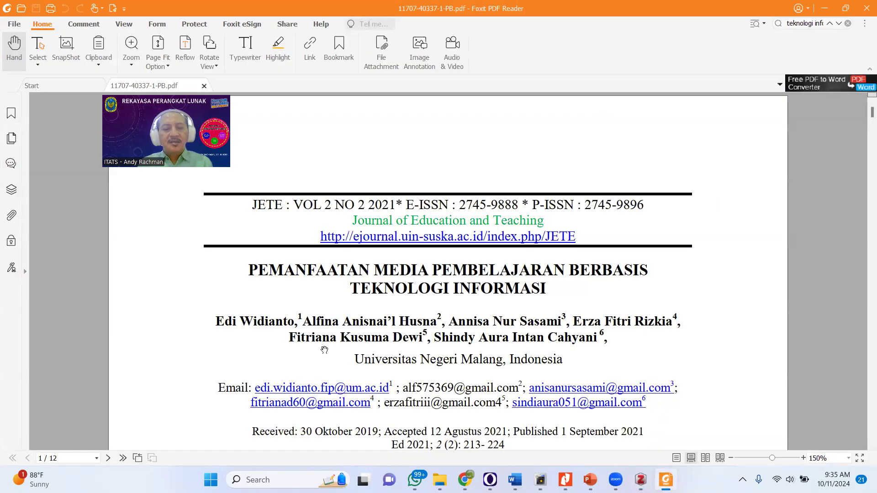
key(alt+Tab)
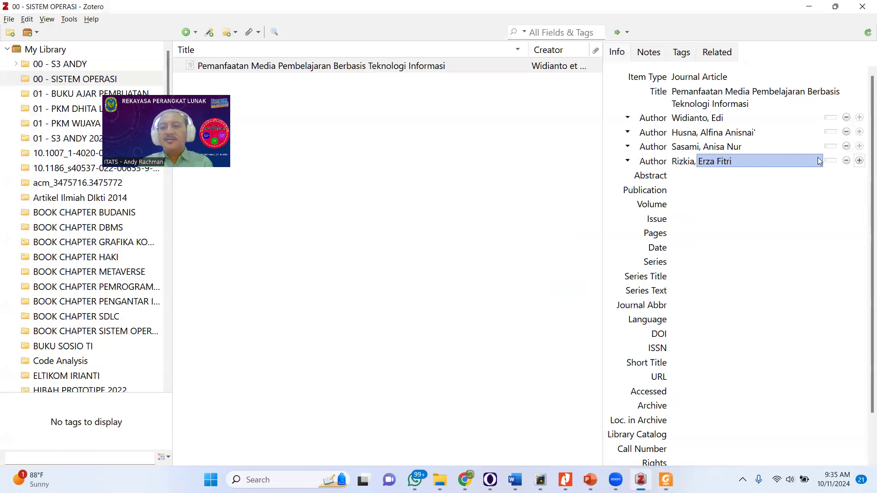
click(858, 161)
text(Dewi)
key(alt+Tab)
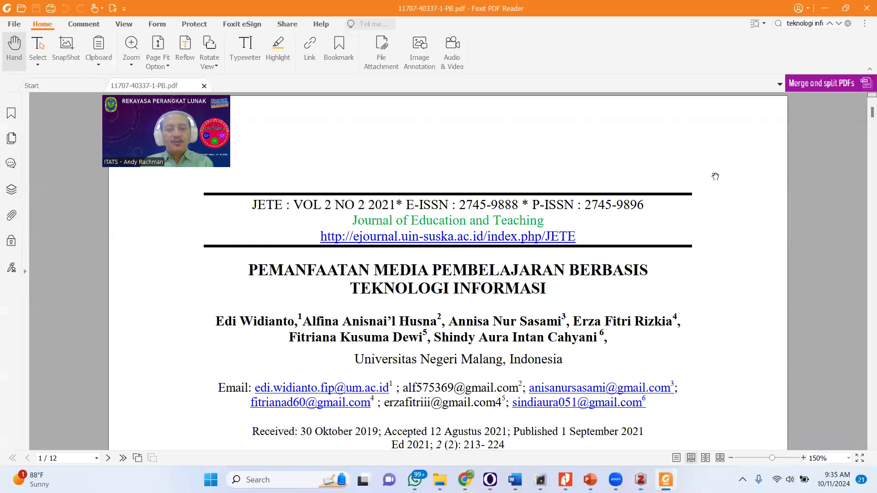
key(alt+Tab)
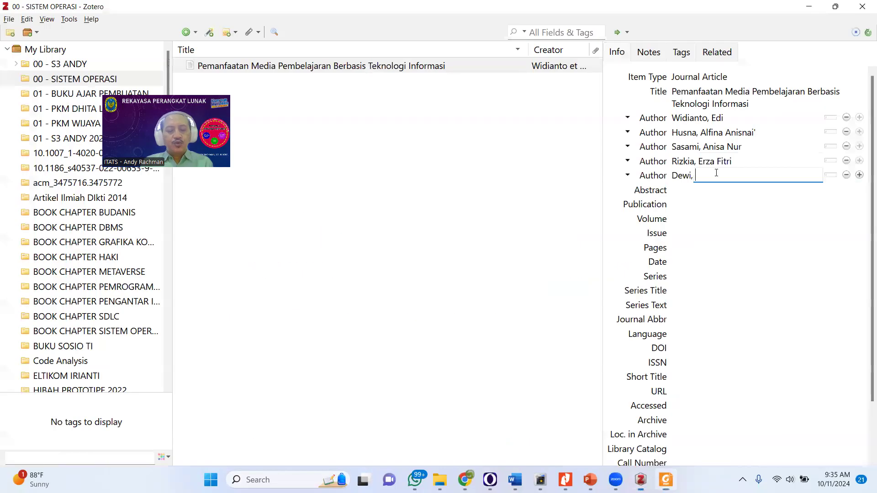
text(Fitir)
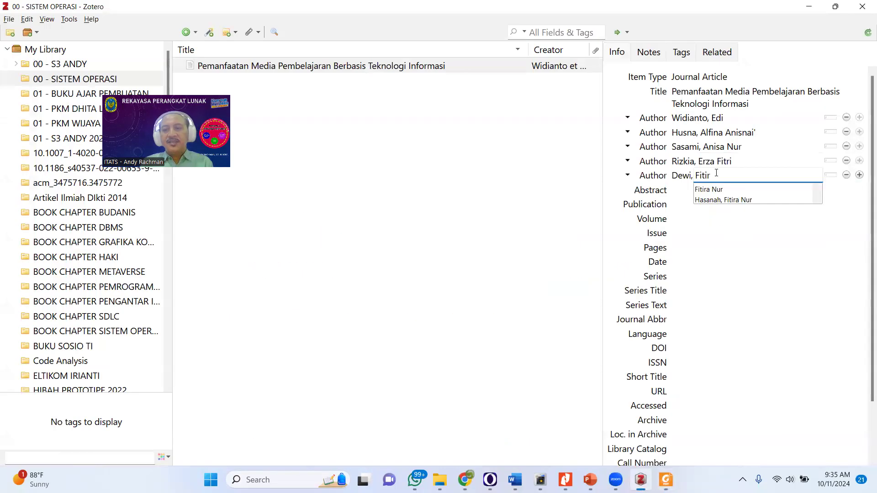
text(iana Kusum)
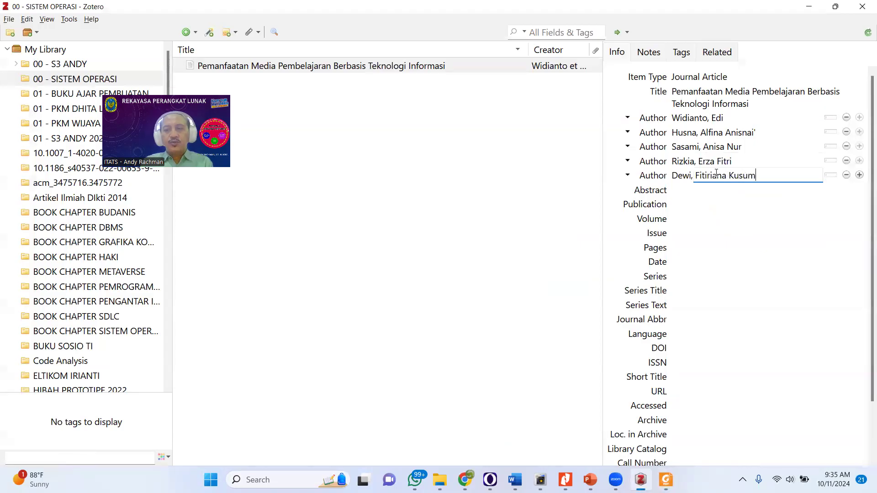
text(a)
click(859, 176)
- Add a sixth author entry and fill in the sixth author's last name from the PDF
key(alt+Tab)
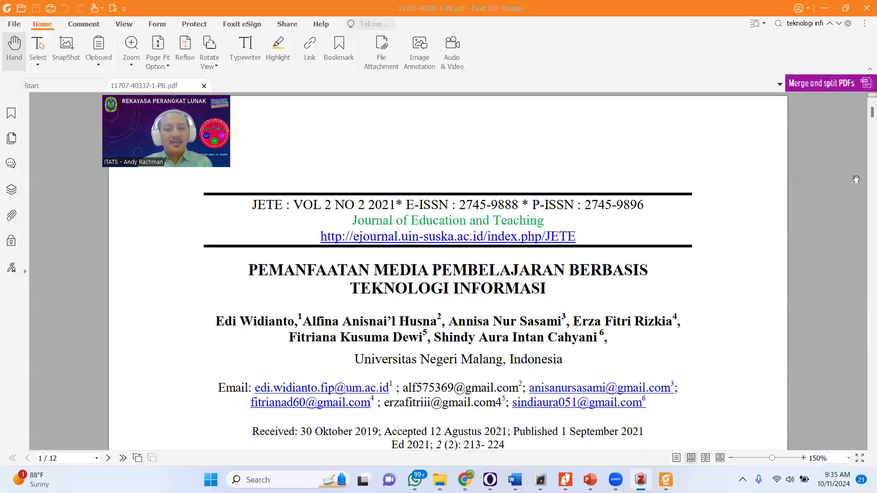
key(alt+Tab)
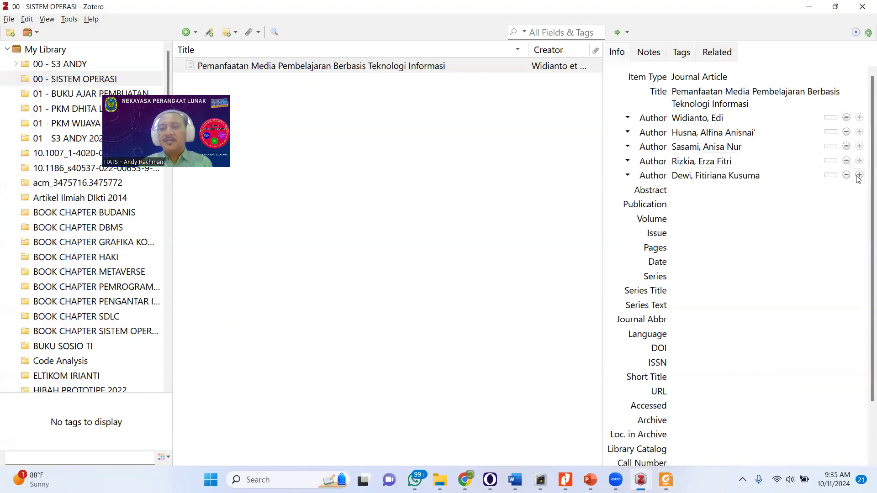
click(859, 176)
key(alt+Tab)
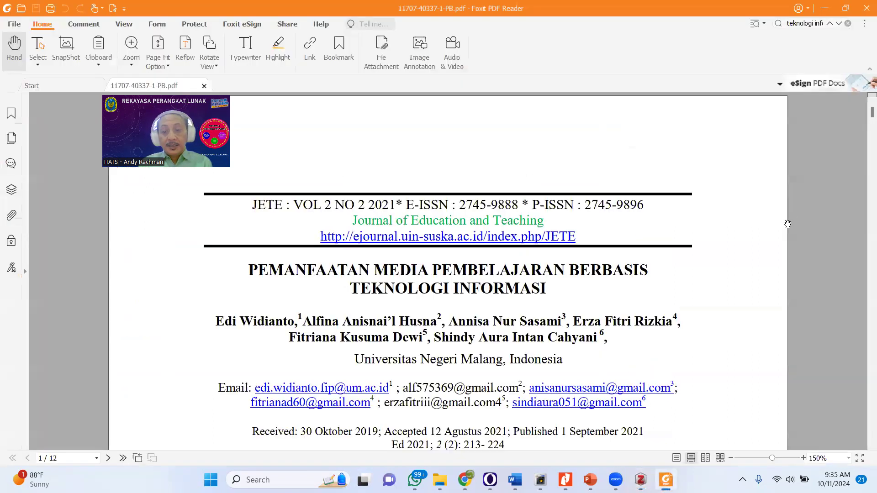
key(alt+Tab)
text(Ca)
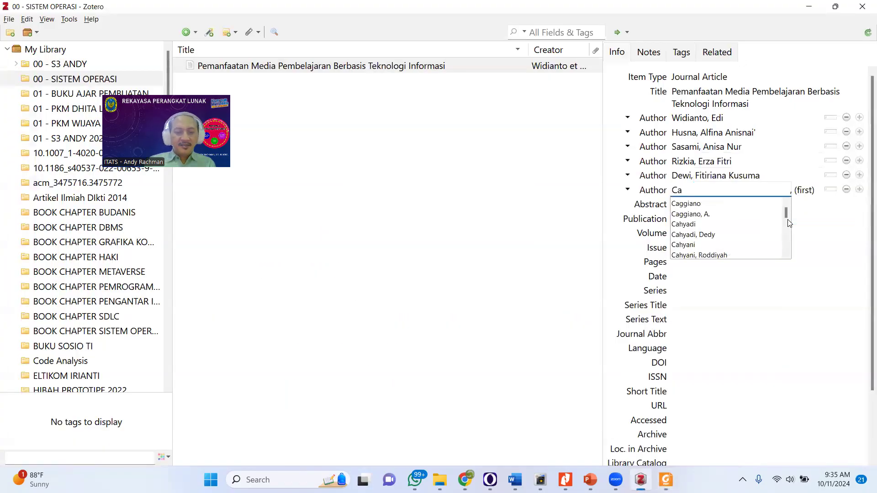
text(hyani)
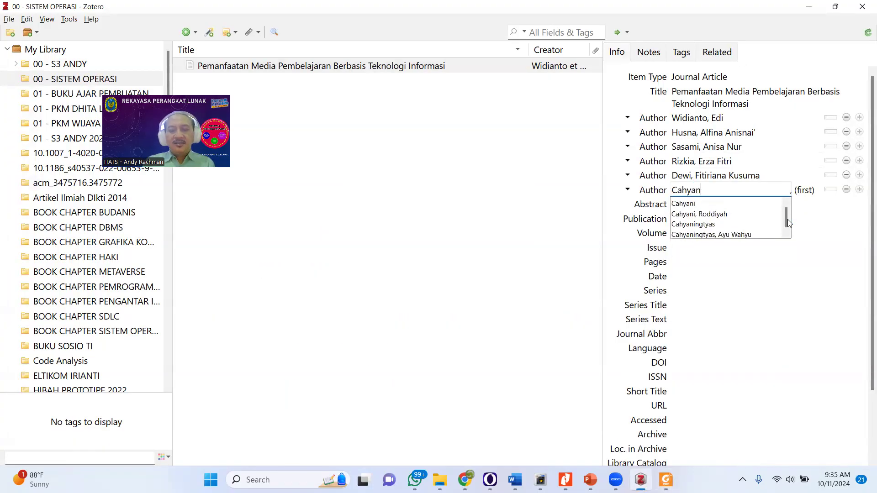
key(Tab)
- Enter the sixth author's three given names, checking them against the PDF's author line
key(alt+Tab)
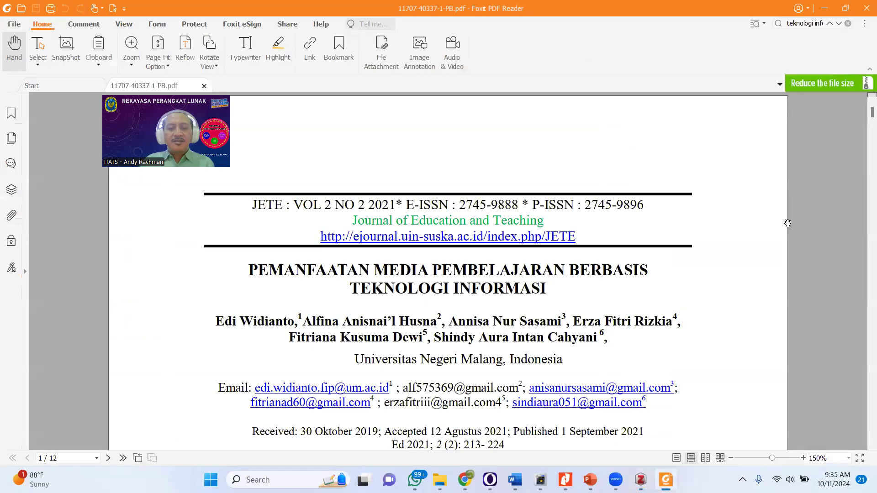
key(alt+Tab)
text(Shindy Au)
key(alt+Tab)
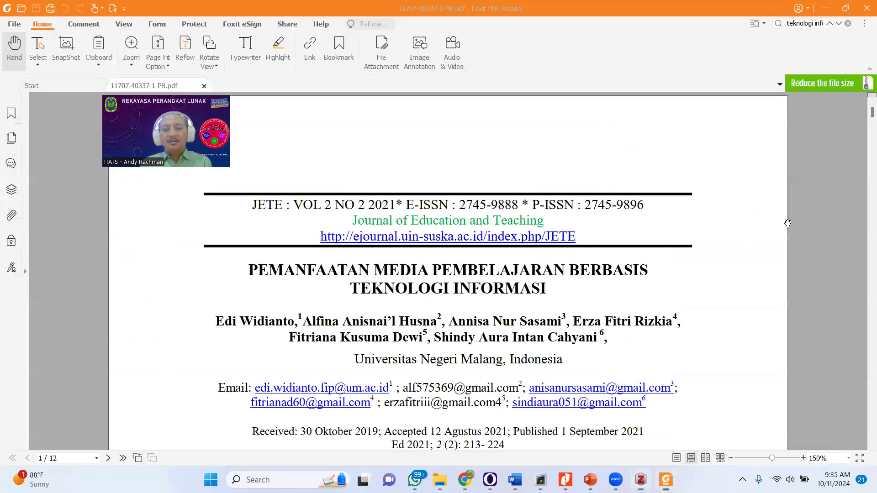
key(alt+Tab)
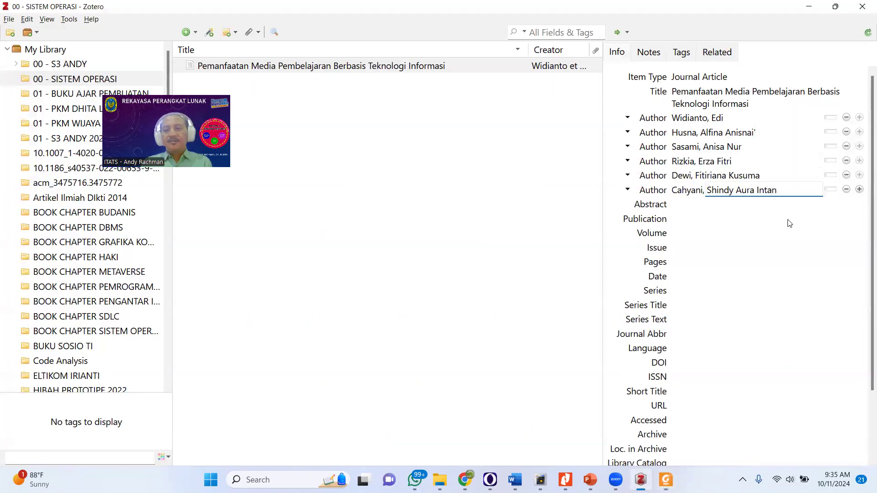
text(ra Intan)
- Copy the journal name "Journal of Education and Teaching" from the PDF's header into the item's Publication field
click(699, 203)
click(695, 313)
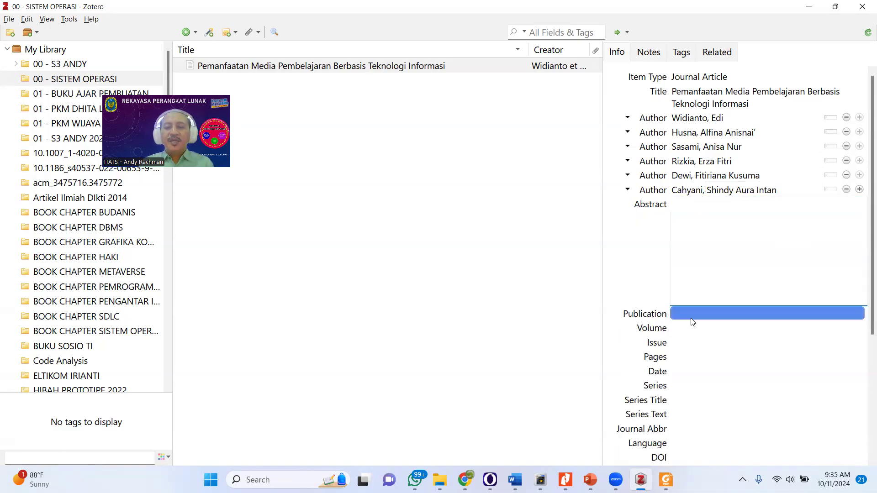
key(alt+Tab)
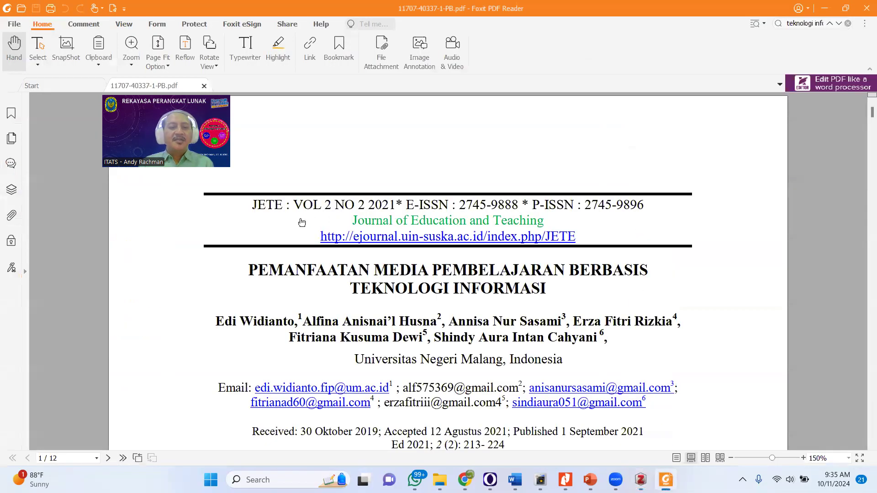
scroll(511, 259, down, 5)
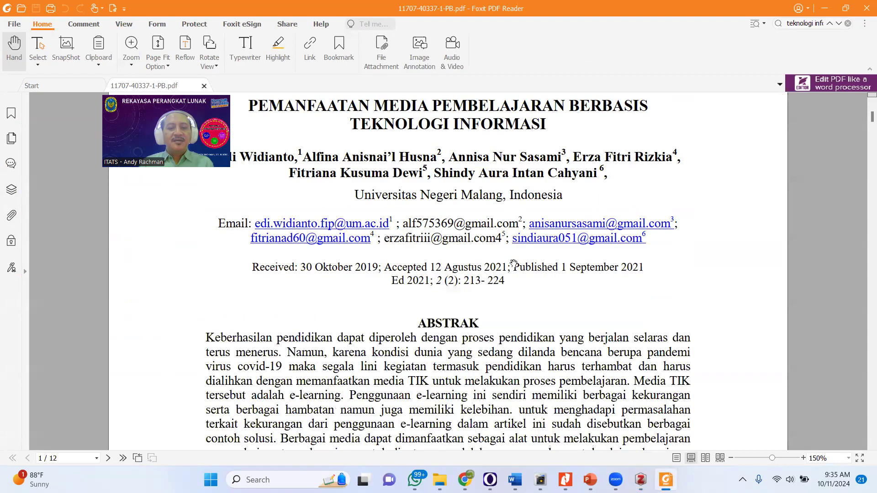
scroll(514, 260, down, 5)
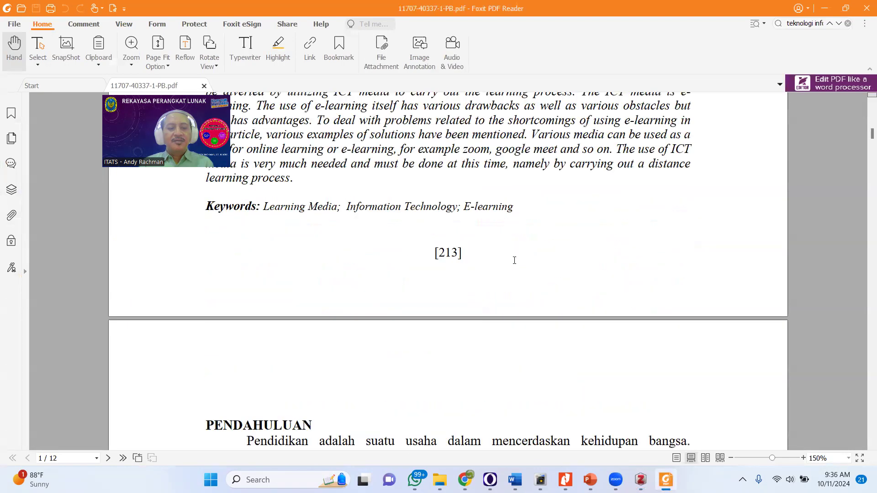
scroll(526, 261, down, 6)
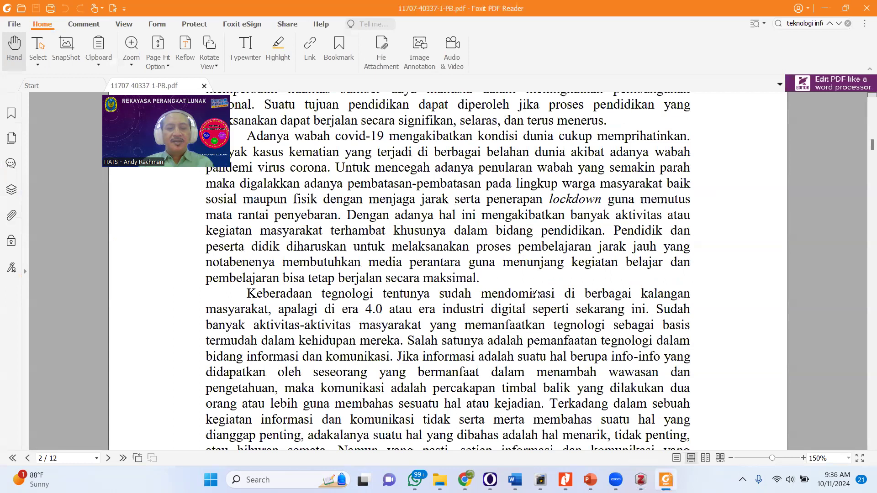
scroll(536, 293, down, 2)
scroll(529, 272, up, 10)
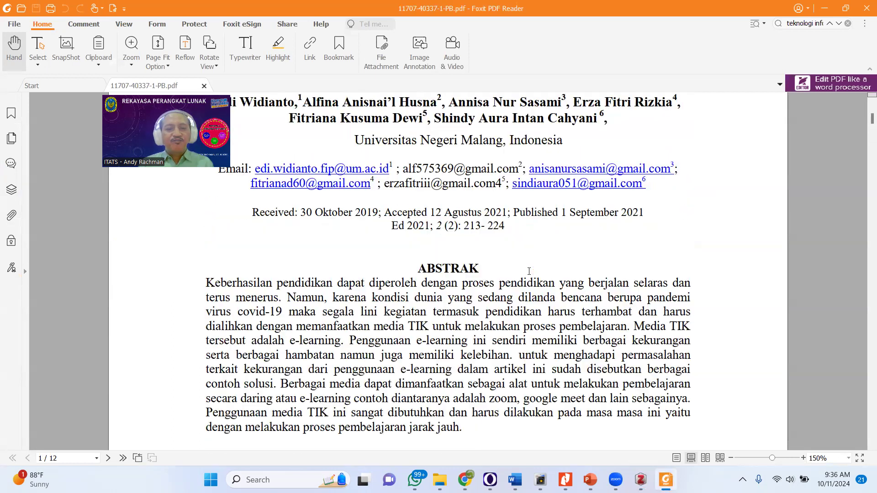
scroll(357, 231, up, 4)
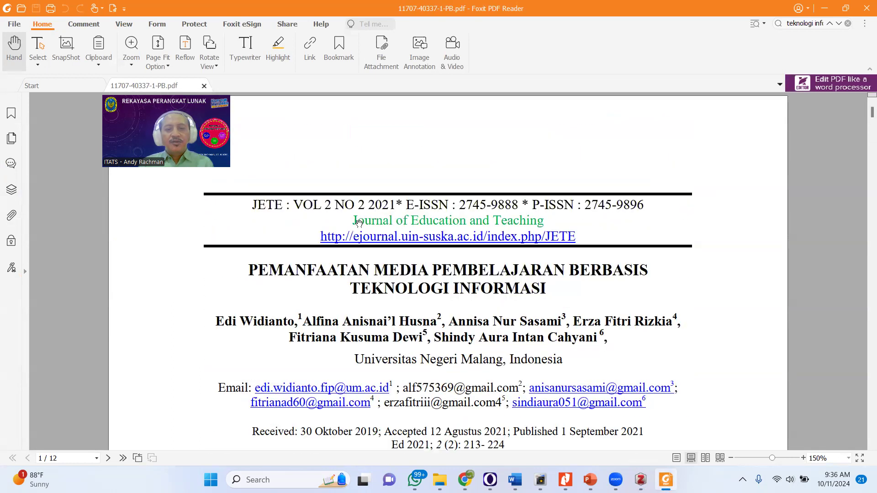
drag(352, 220, 557, 219)
key(ctrl+c)
key(alt+Tab)
key(ctrl+v)
- Set the article's volume to 2 and issue to 2, checking both against the PDF's header
key(alt+Tab)
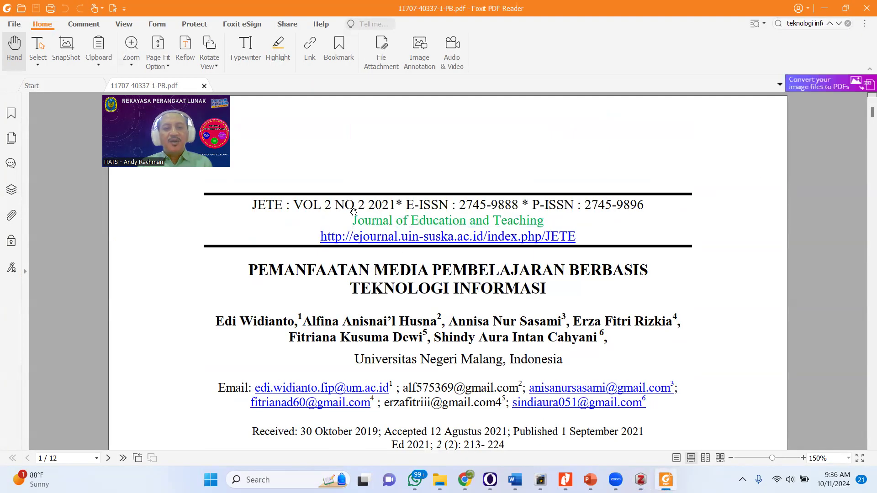
key(alt+Tab)
click(720, 236)
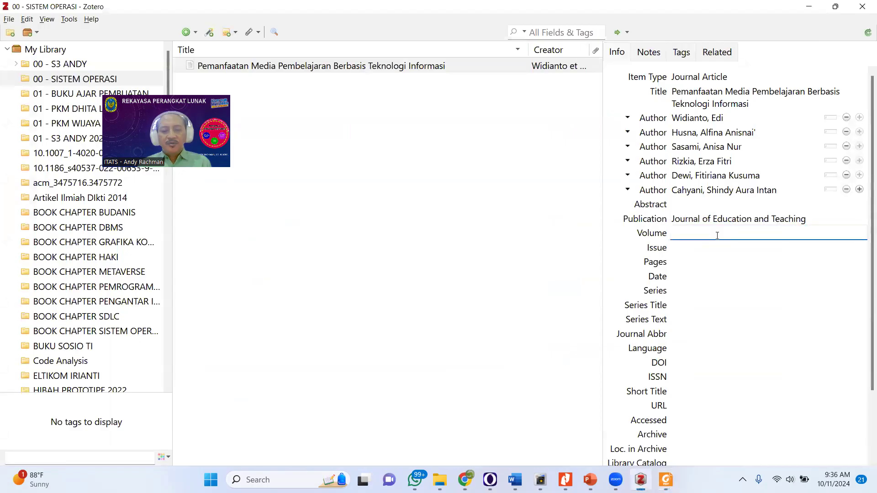
text(2)
click(680, 250)
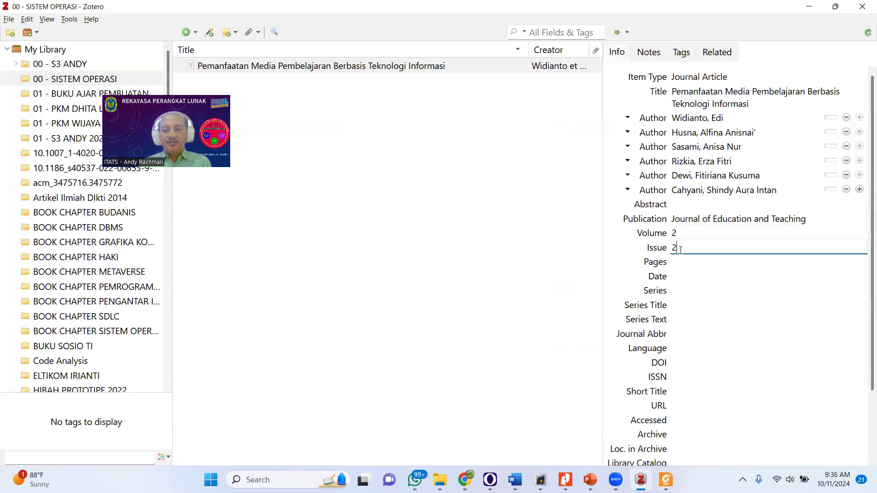
text(2)
- Enter the page range 213-224, checking the printed page numbers on the PDF's first and last pages
click(682, 274)
key(alt+Tab)
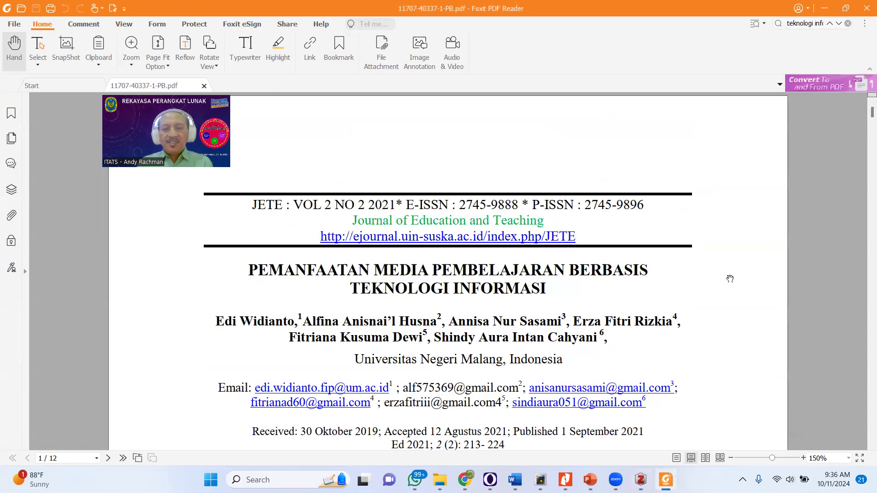
scroll(730, 280, down, 6)
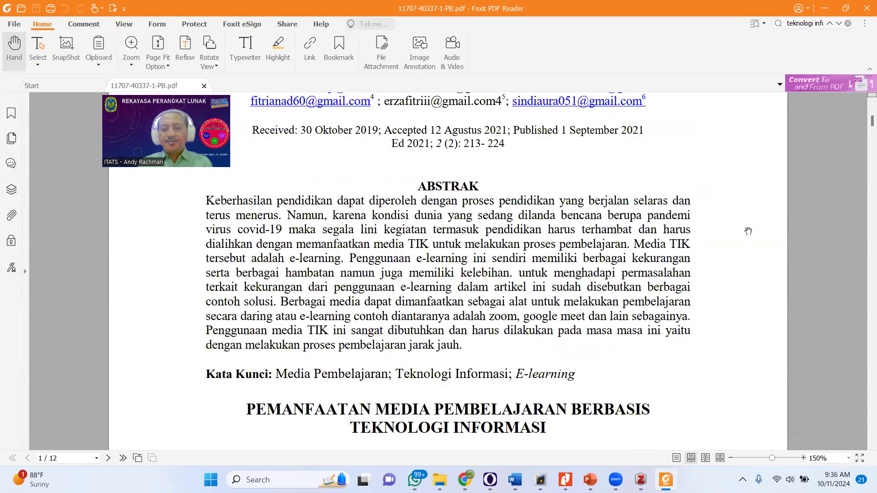
scroll(748, 232, down, 10)
key(alt+Tab)
click(682, 264)
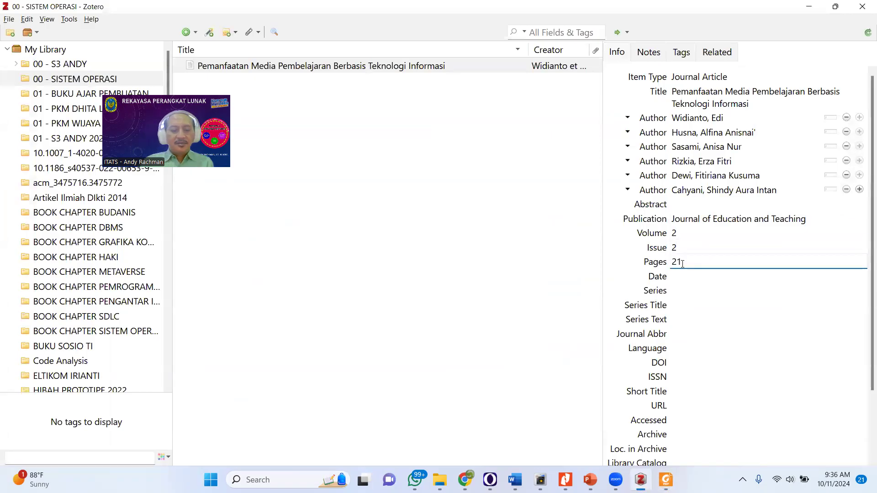
key(alt+Tab)
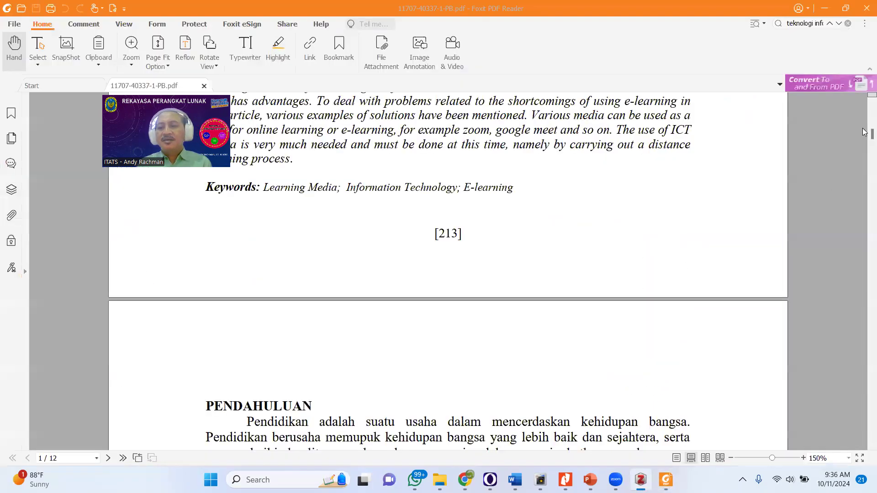
scroll(865, 139, down, 10)
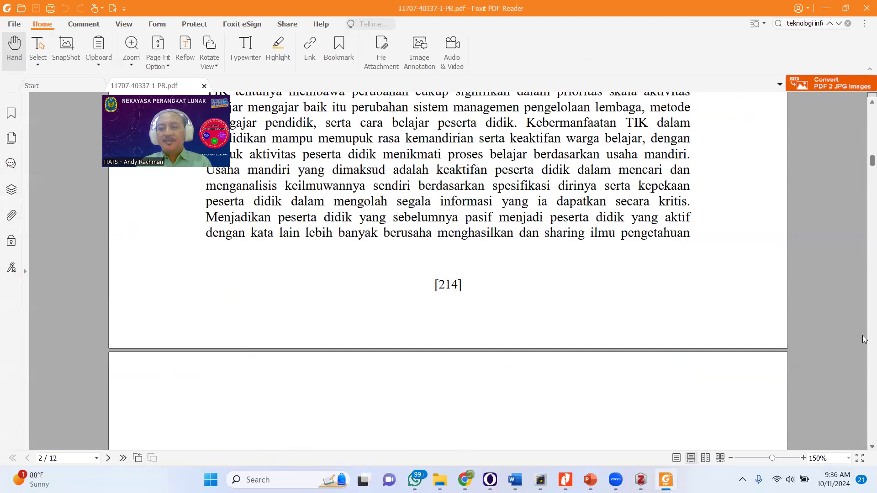
scroll(850, 347, down, 20)
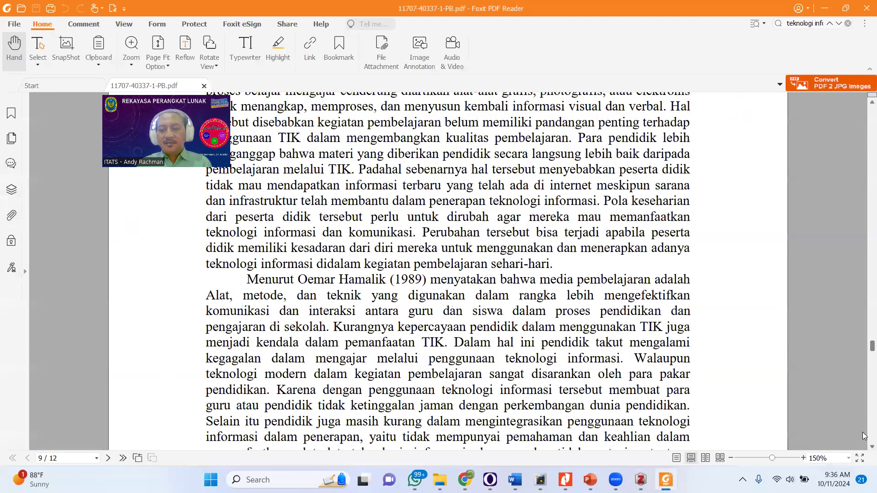
scroll(865, 446, down, 20)
key(alt+Tab)
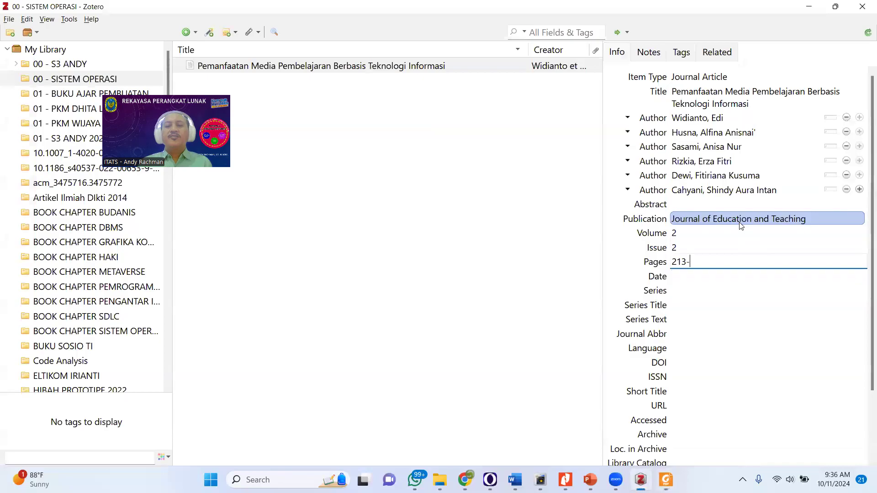
text(224)
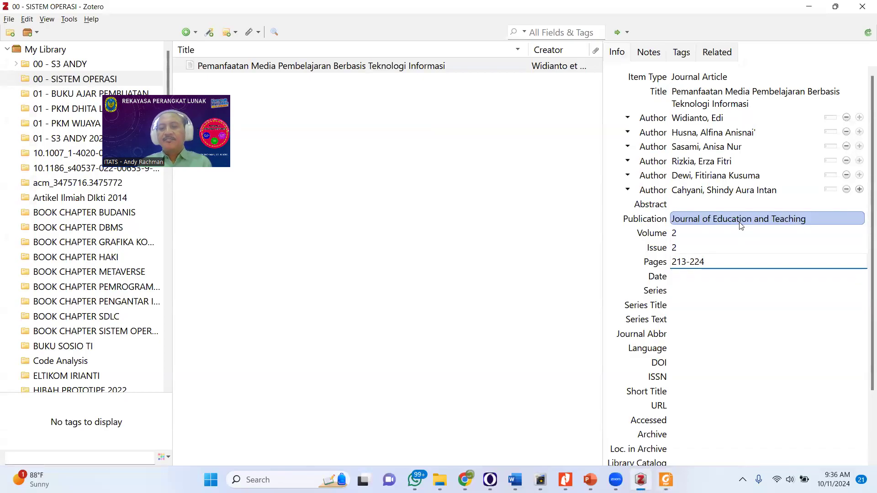
- Set the item's date to 1 September 2021, the publication date given on the PDF's first page
click(683, 278)
key(alt+Tab)
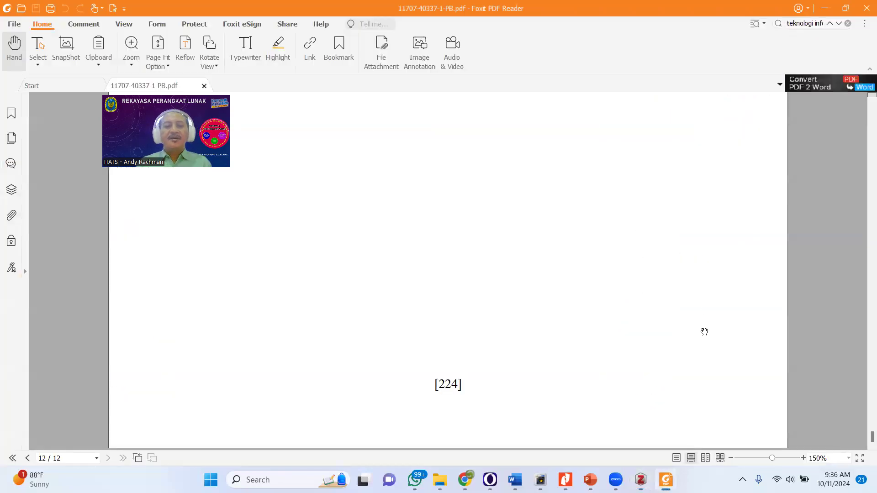
scroll(864, 444, up, 1)
drag(863, 441, 863, 103)
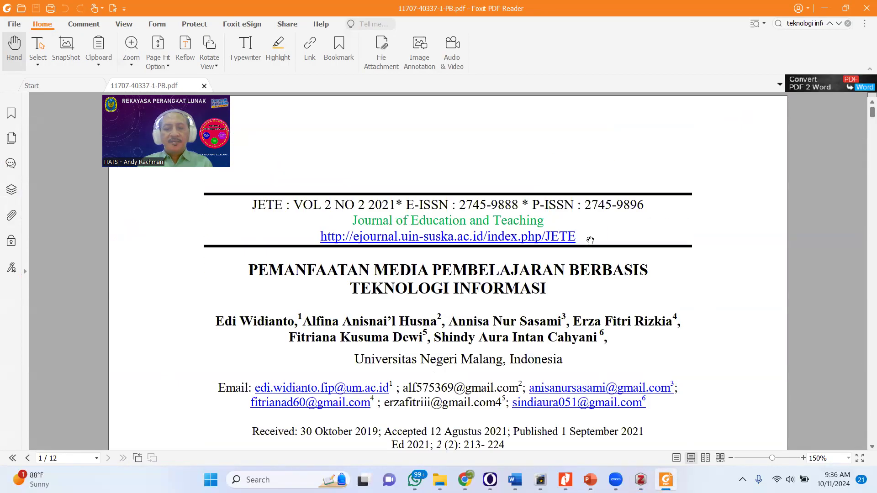
scroll(420, 243, down, 3)
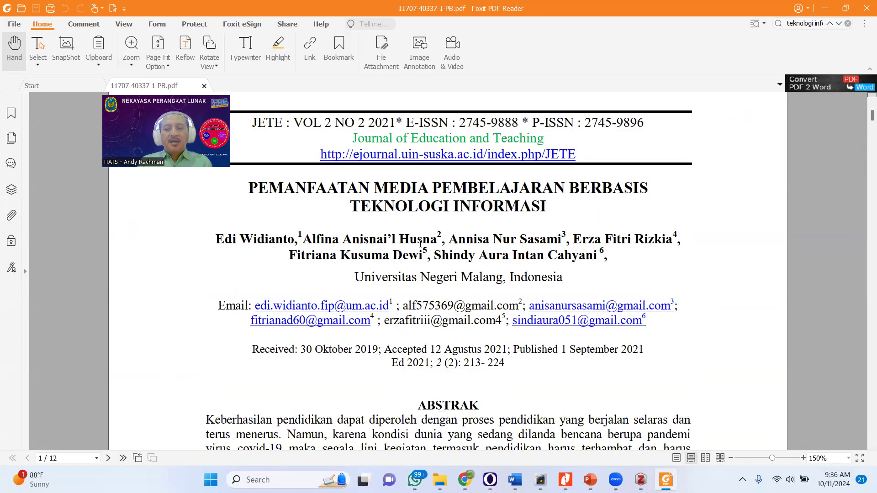
scroll(420, 243, down, 3)
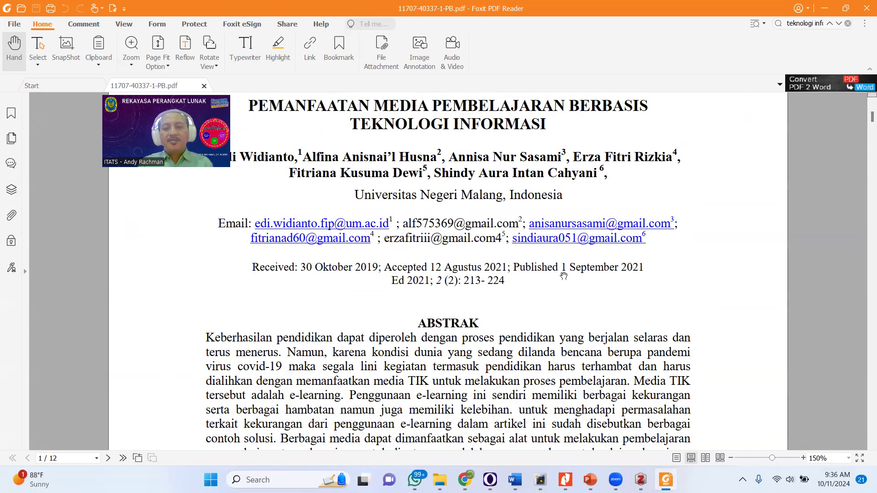
drag(563, 272, 640, 272)
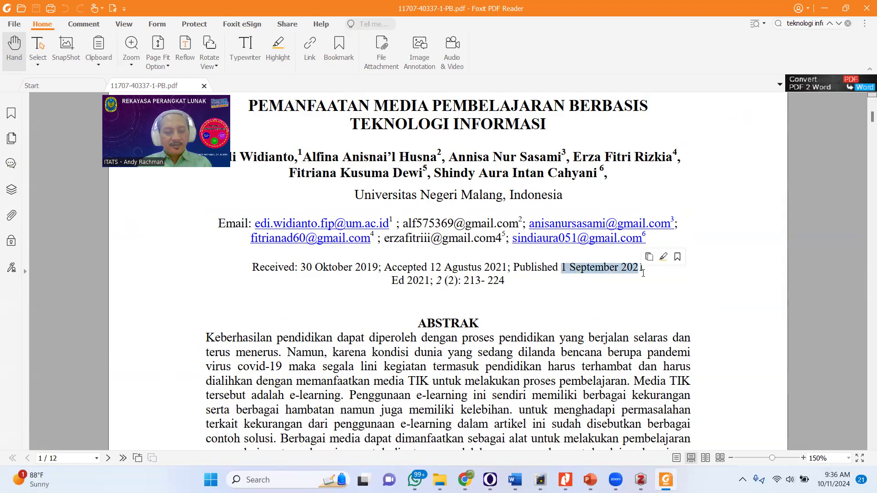
key(alt+Tab)
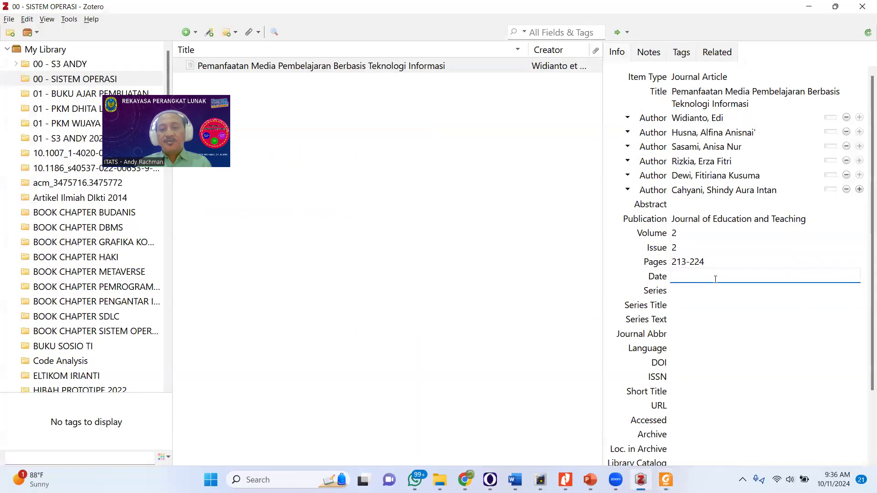
text(1)
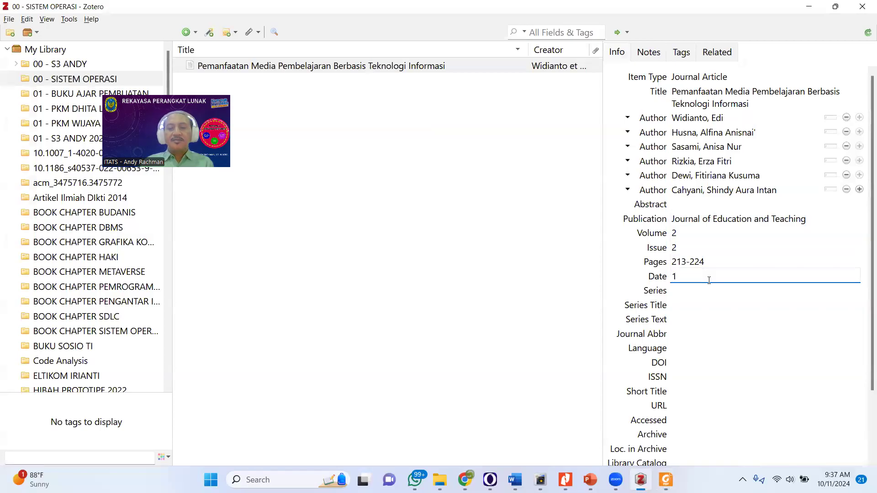
text( September 2021)
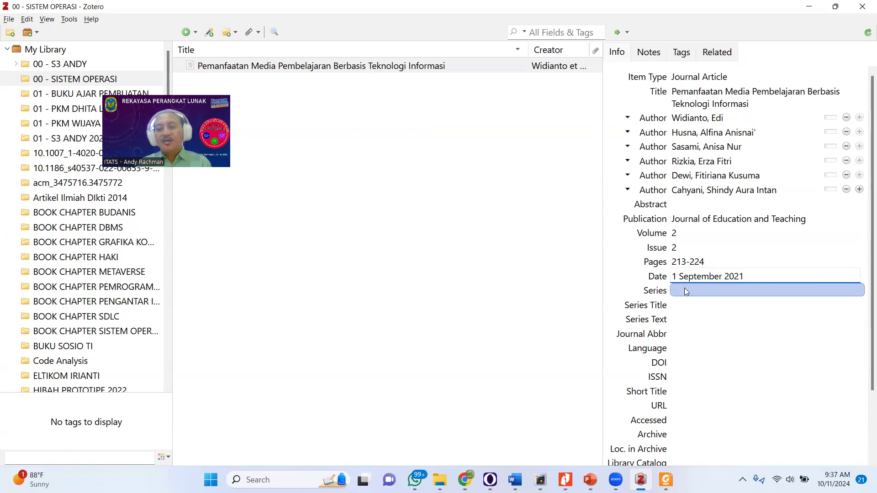
scroll(691, 350, down, 3)
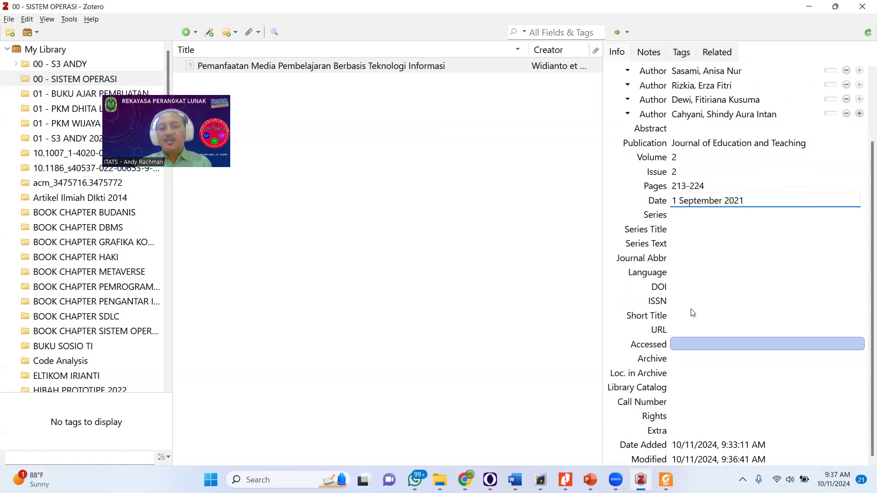
click(691, 284)
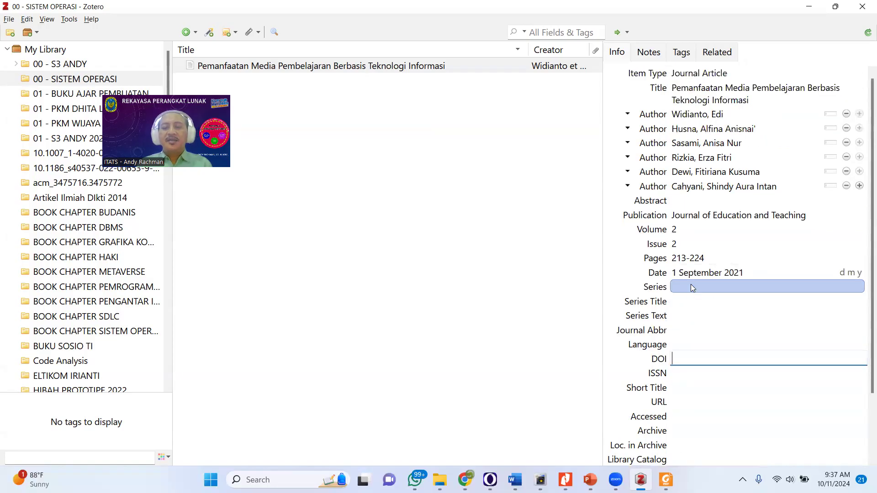
key(alt+Tab)
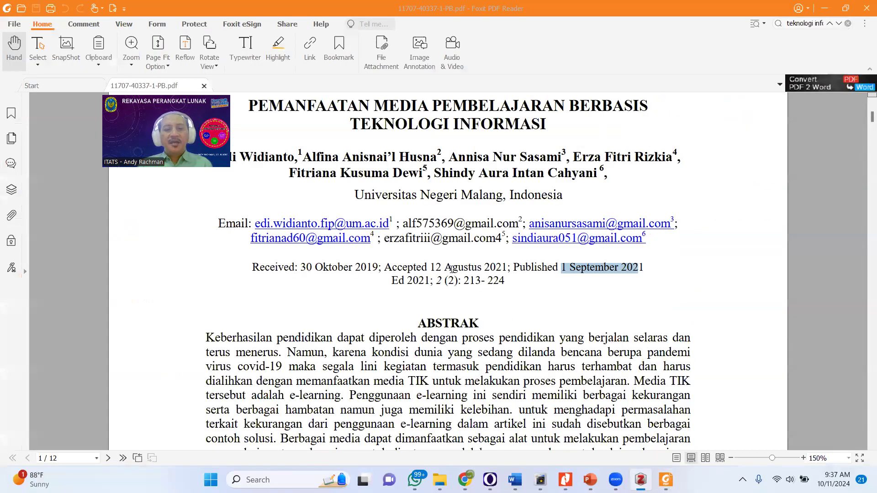
scroll(452, 270, up, 3)
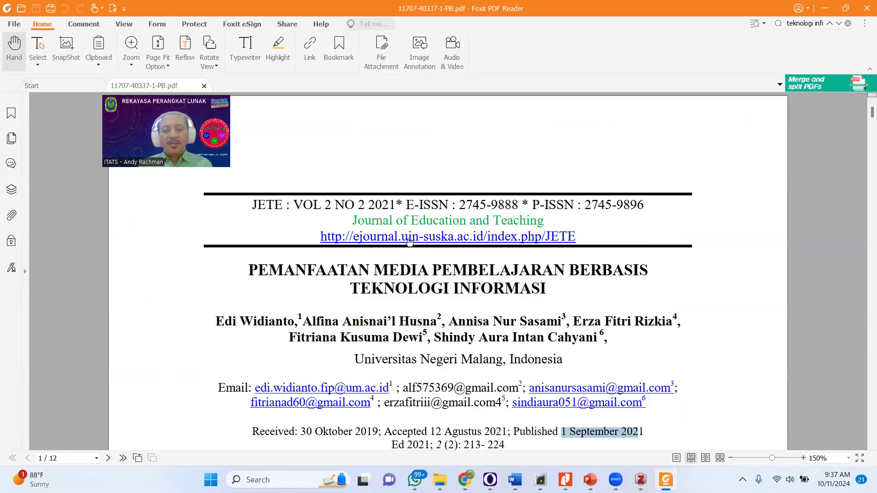
key(alt+Tab)
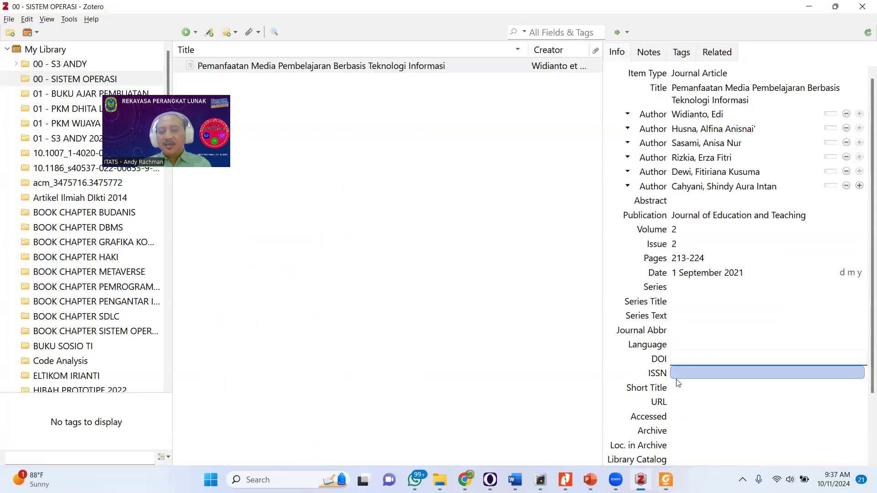
click(684, 403)
key(alt+Tab)
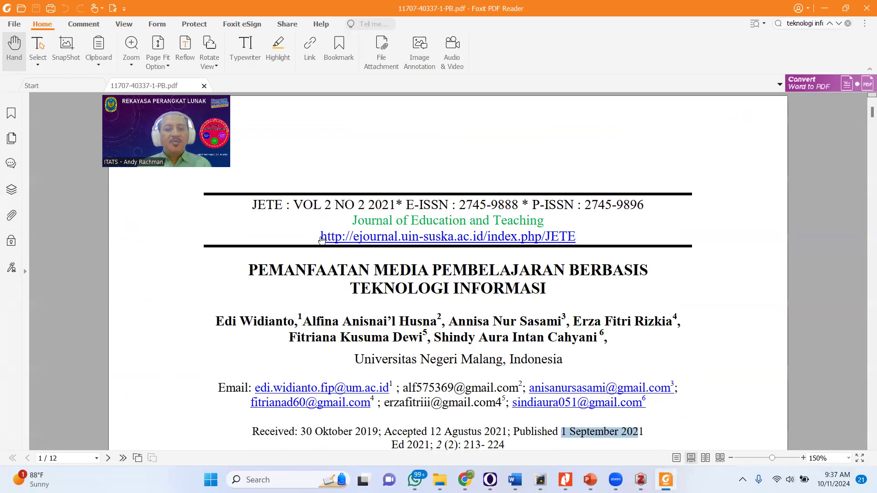
drag(322, 241, 576, 237)
key(ctrl+c)
key(alt+Tab)
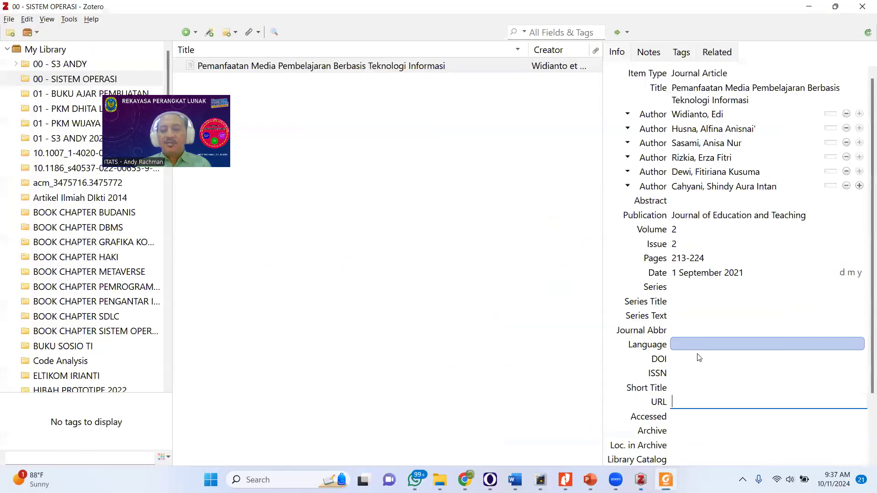
key(ctrl+v)
click(463, 355)
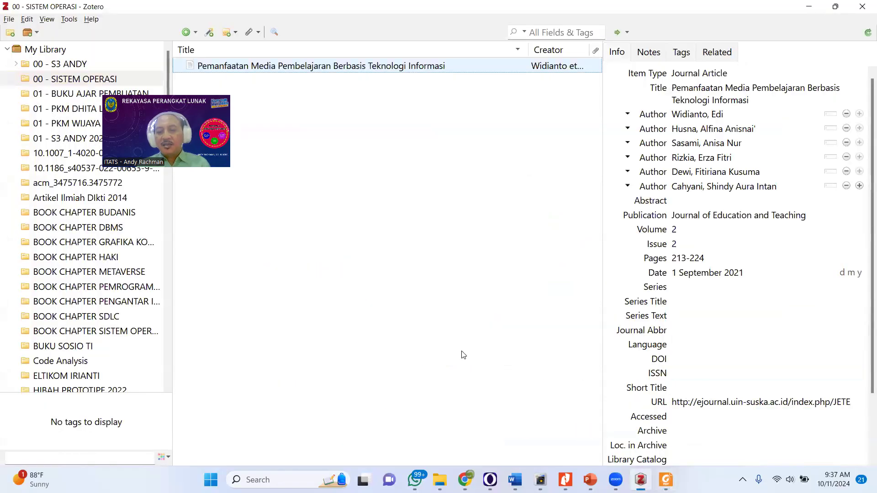
- Copy the E-ISSN 2745-9888 from the PDF's header into the Zotero item's ISSN field
click(688, 374)
key(alt+Tab)
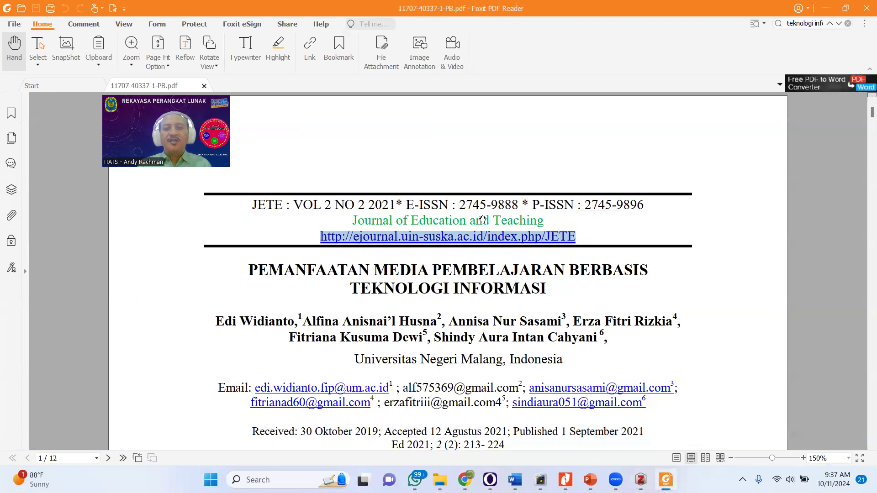
drag(458, 205, 520, 205)
key(alt+Tab)
click(719, 372)
key(ctrl+v)
key(alt+Tab)
key(alt+Tab)
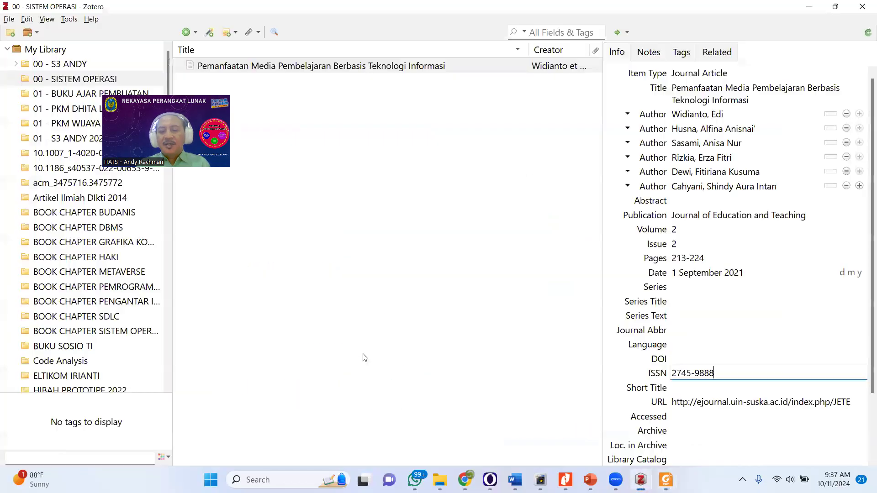
click(404, 339)
- Review the completed item fields, copy the article's title, and switch to the Document3 article in Word
scroll(676, 340, down, 2)
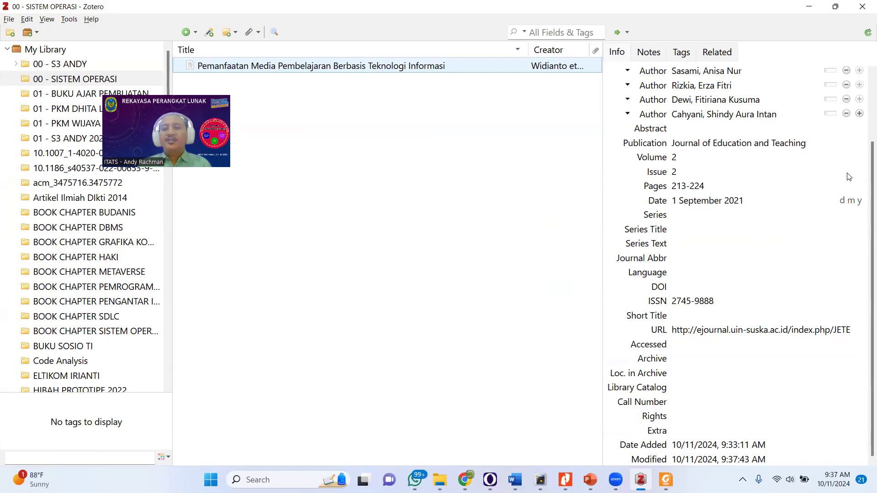
scroll(799, 160, up, 3)
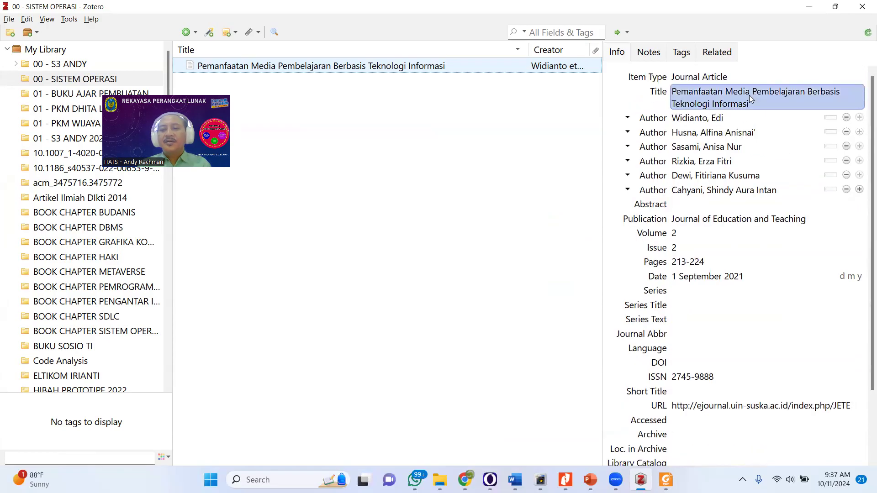
click(750, 99)
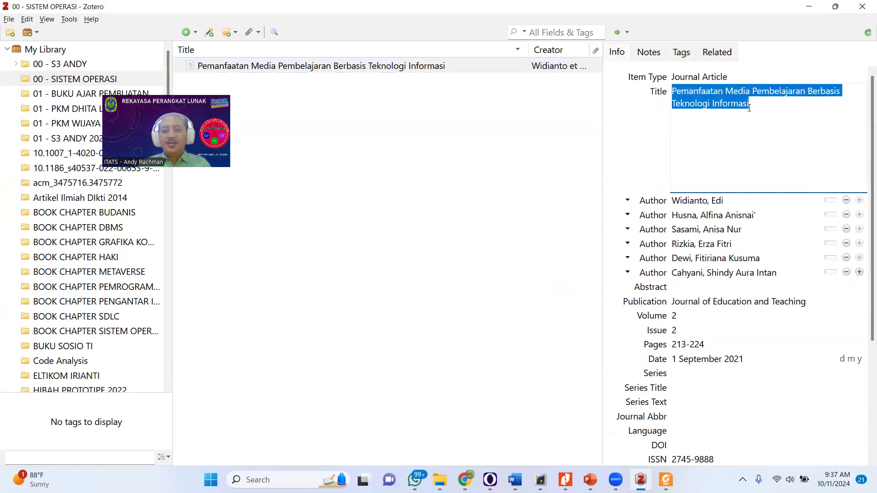
click(477, 268)
click(515, 480)
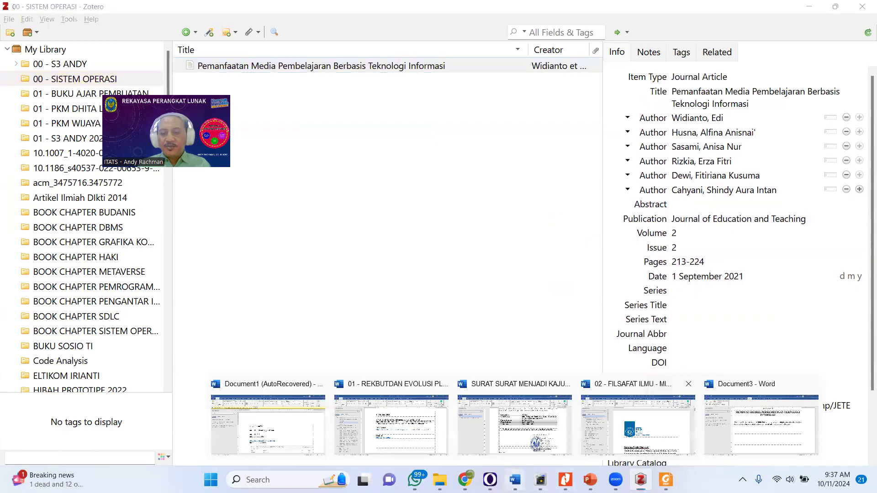
click(760, 434)
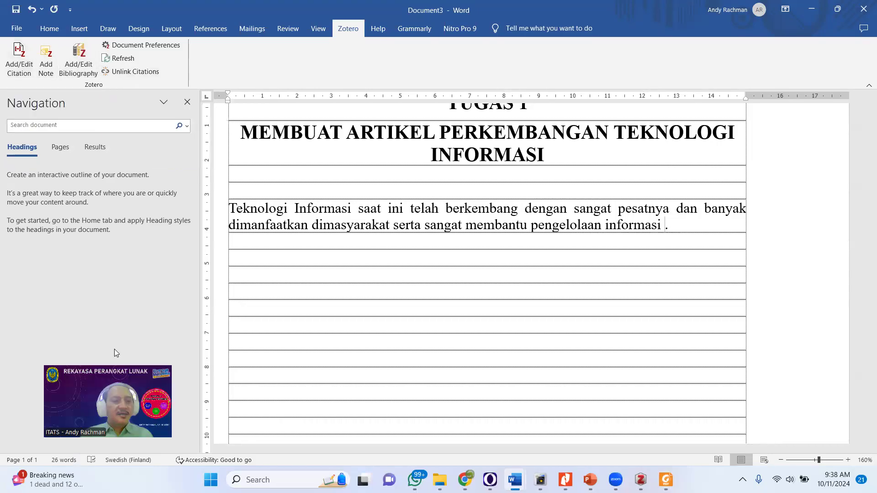
- Insert a Zotero citation for "Pemanfaatan Media Pembelajaran Berbasis Teknologi Informasi" before the period ending the paragraph, finding it by its pasted title
click(17, 54)
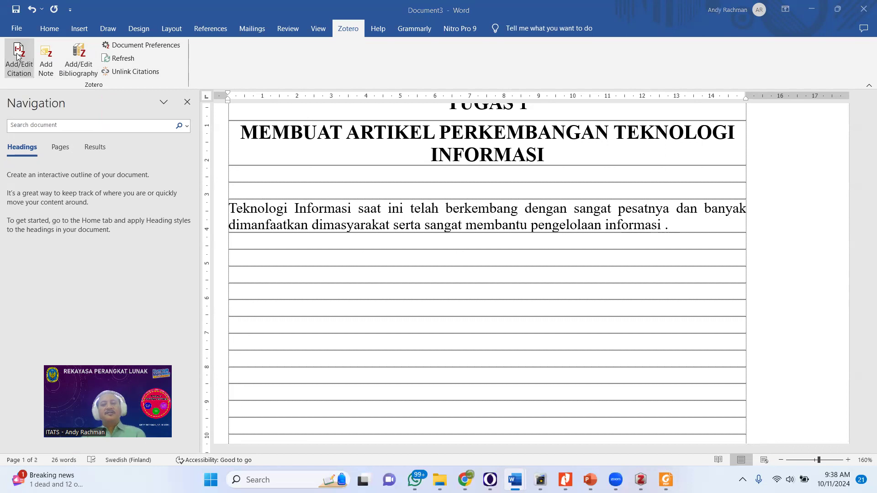
click(17, 54)
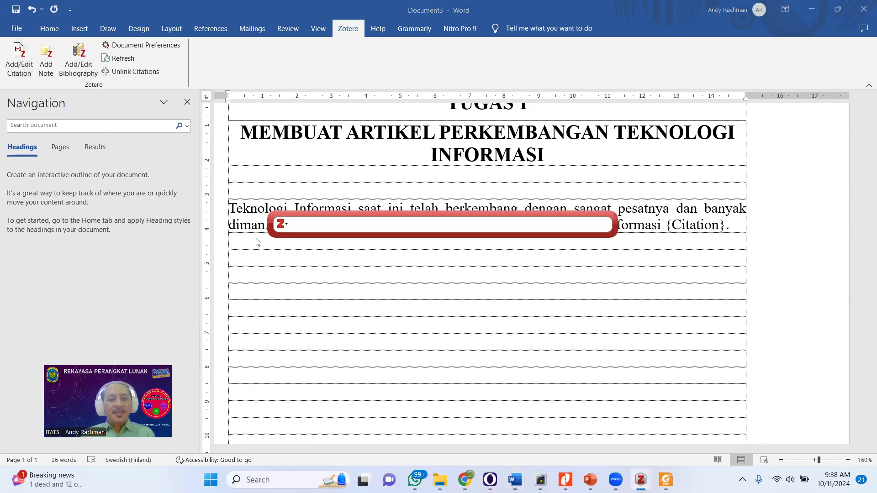
key(ctrl+v)
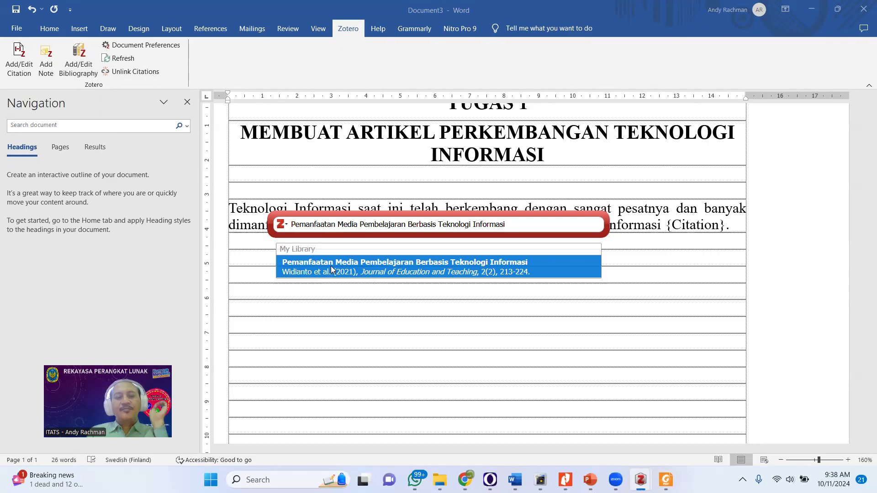
click(403, 273)
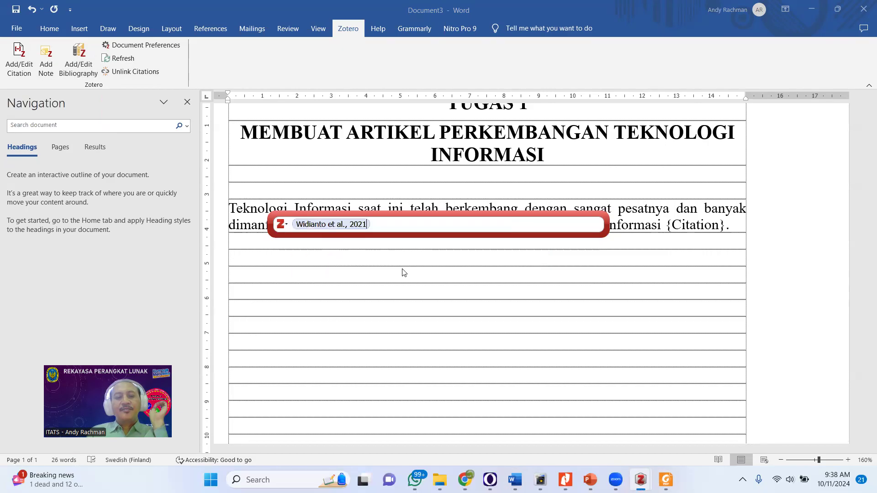
key(Return)
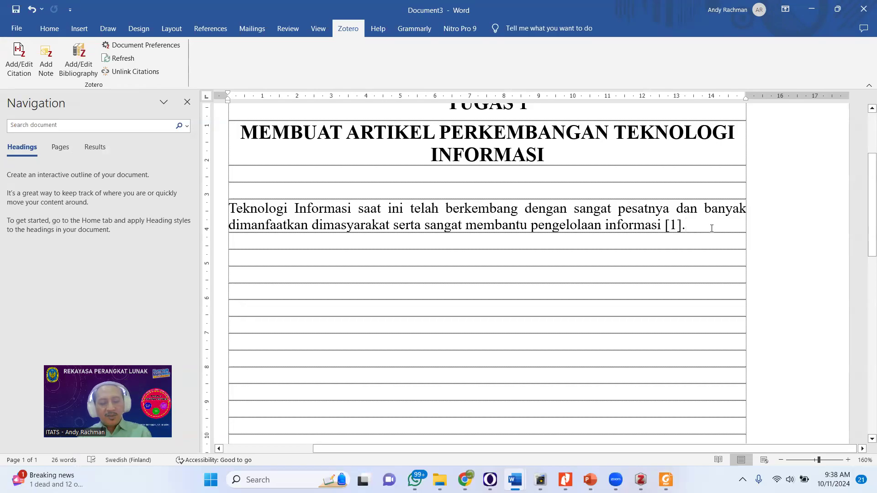
- Switch to the Google Scholar results in Chrome and open "Perancangan sistem informasi tata kelola teknologi informasi perpustakaan" in a new tab
key(alt+Tab)
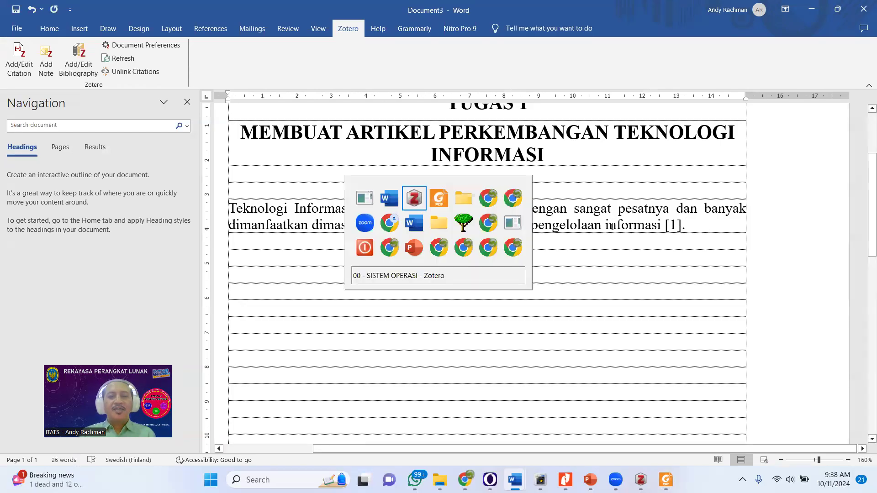
key(alt+Tab)
key(alt+Tab)
key(alt+Tab)
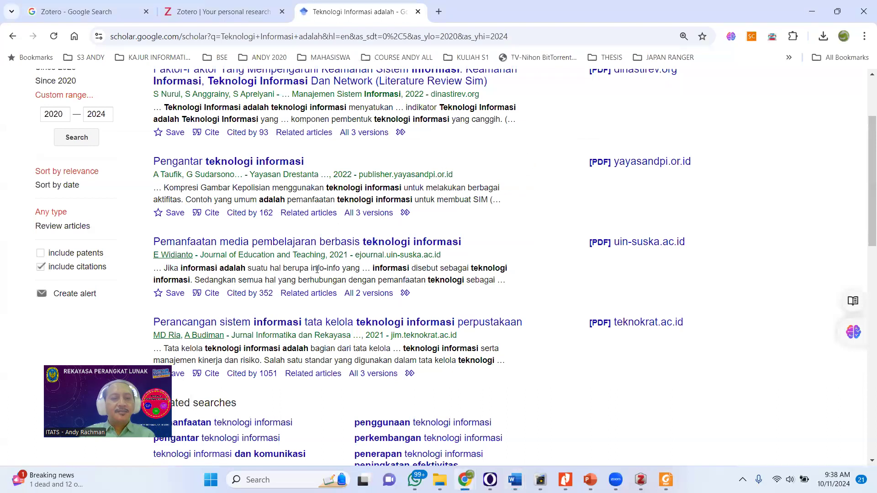
scroll(317, 269, down, 2)
middle_click(286, 212)
click(471, 12)
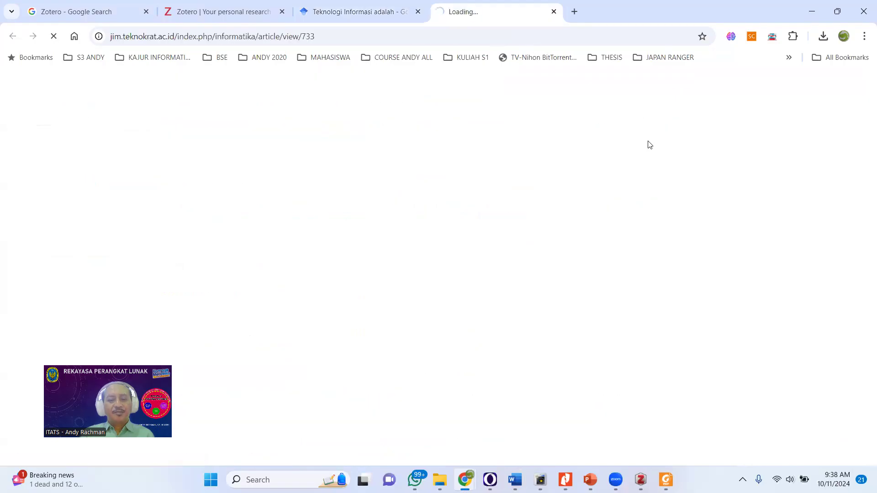
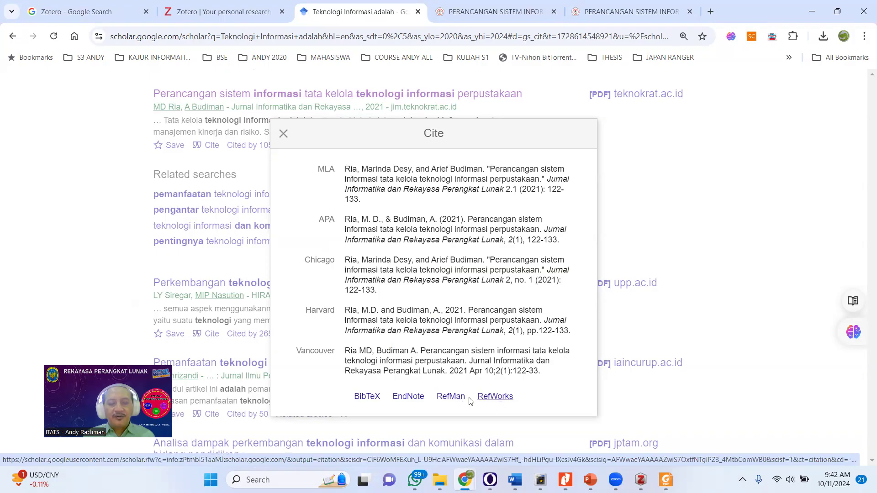
- Open the article's BibTeX citation and save it as the text file scholar TIK in the 00 - DOWNLOAD folder
click(365, 397)
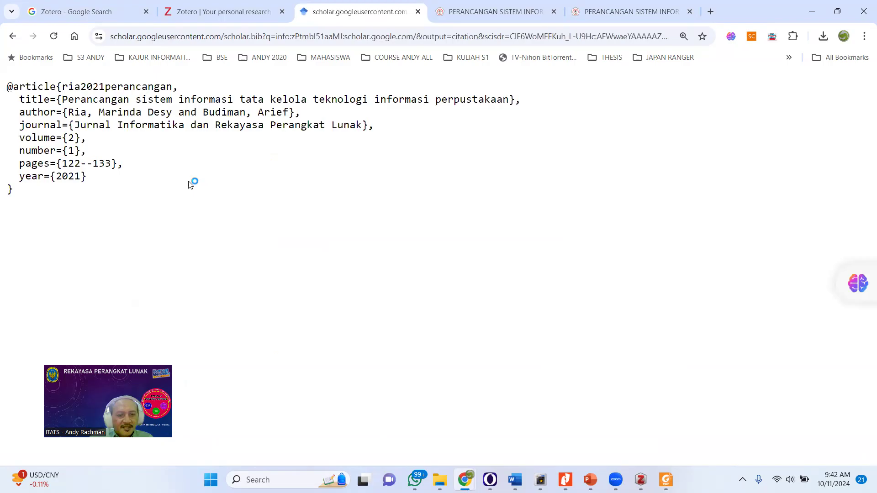
key(ctrl+s)
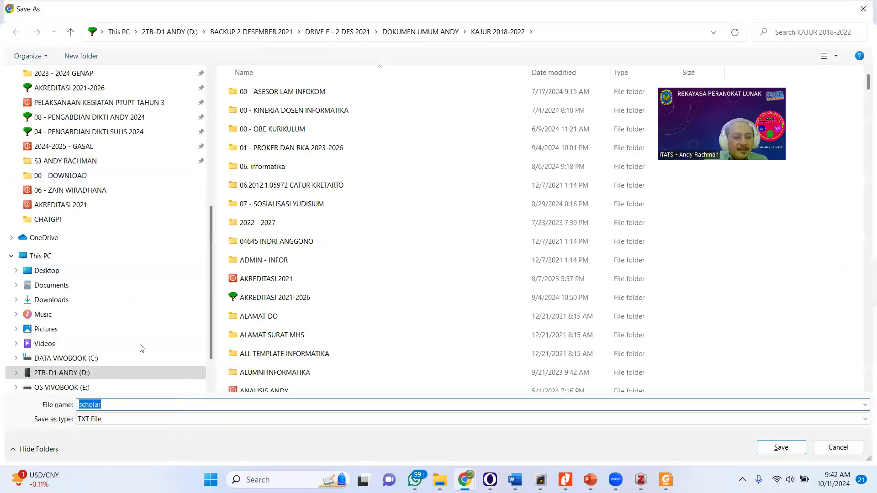
click(146, 404)
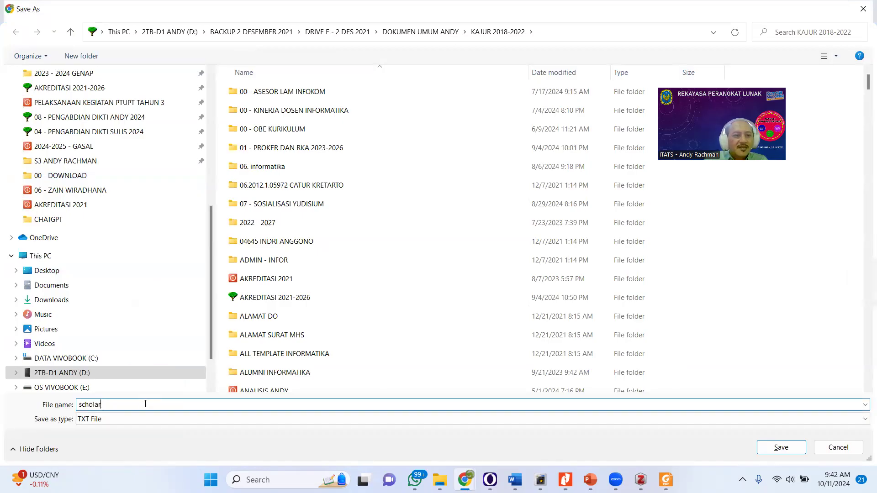
click(50, 176)
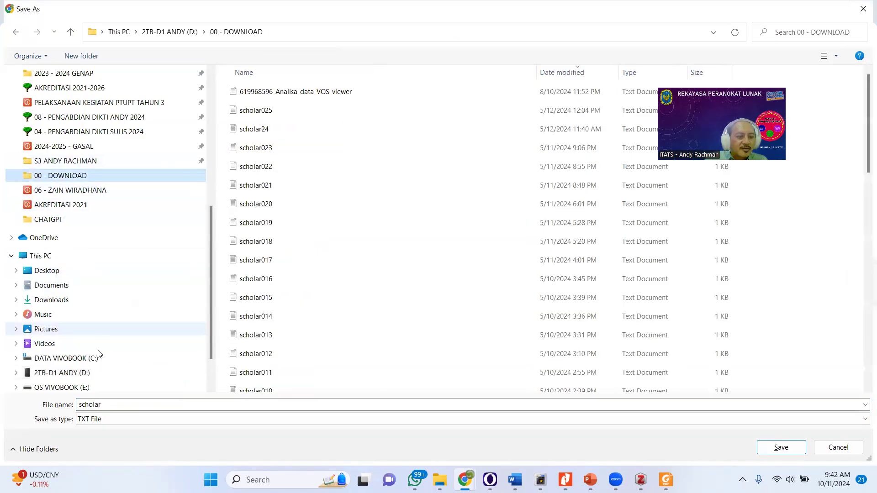
click(127, 402)
click(128, 402)
text(TIK)
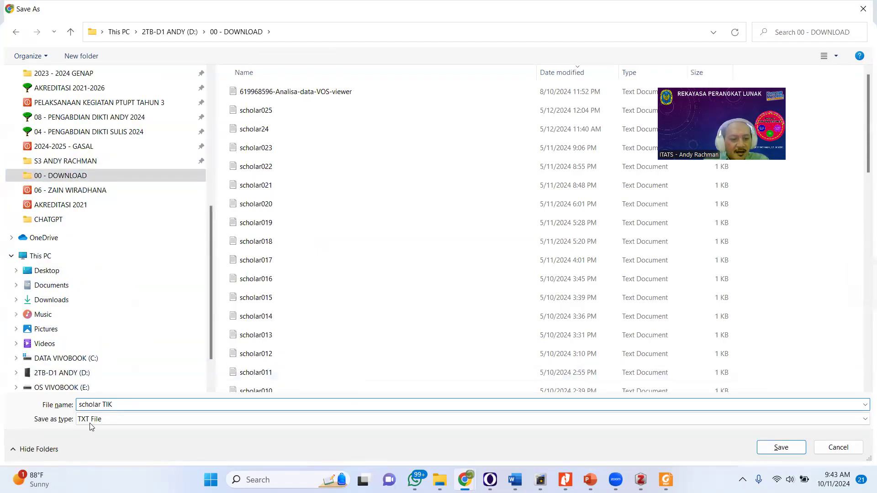
click(779, 447)
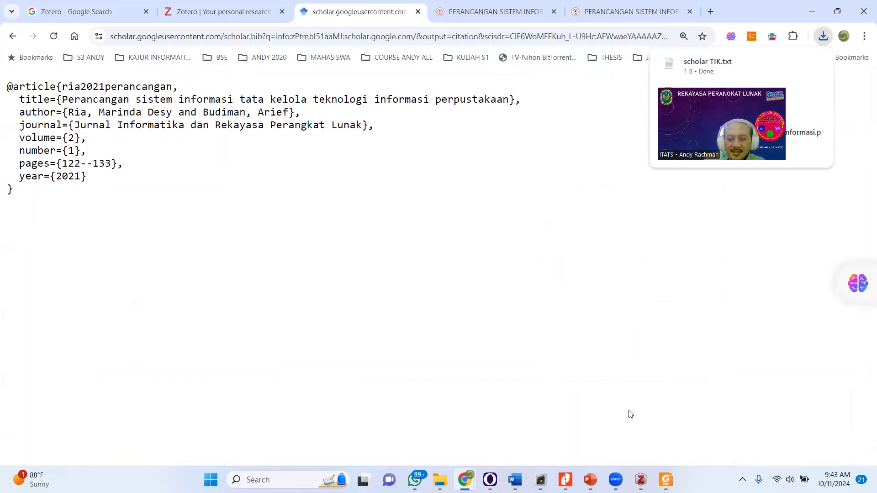
- Switch to Zotero and import scholar TIK from 00 - DOWNLOAD into a new collection, copying files to the Zotero storage folder
key(alt+Tab)
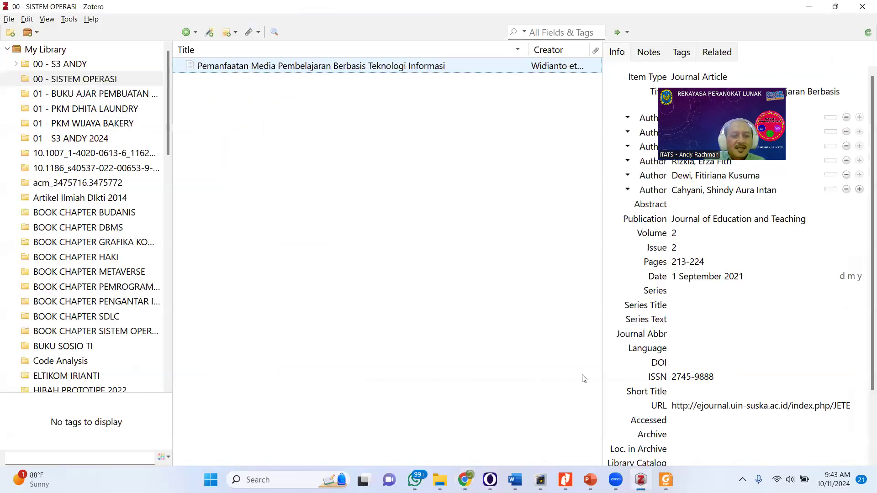
mouse_move(641, 480)
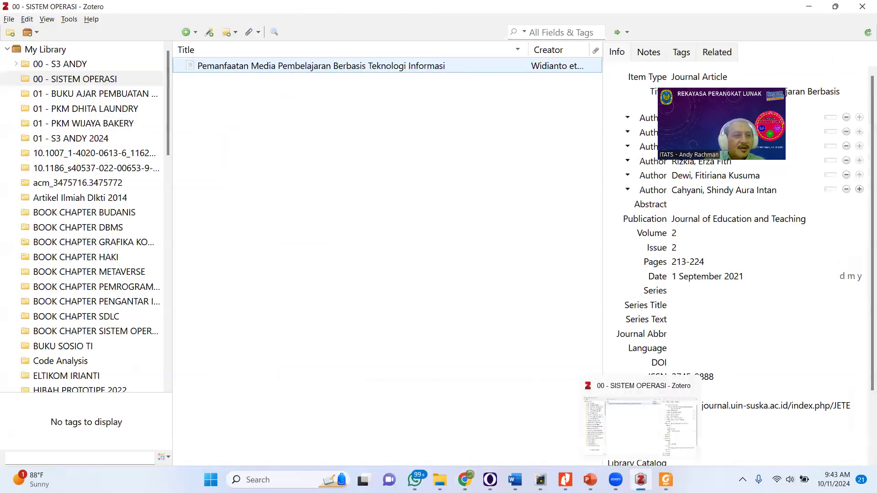
click(8, 20)
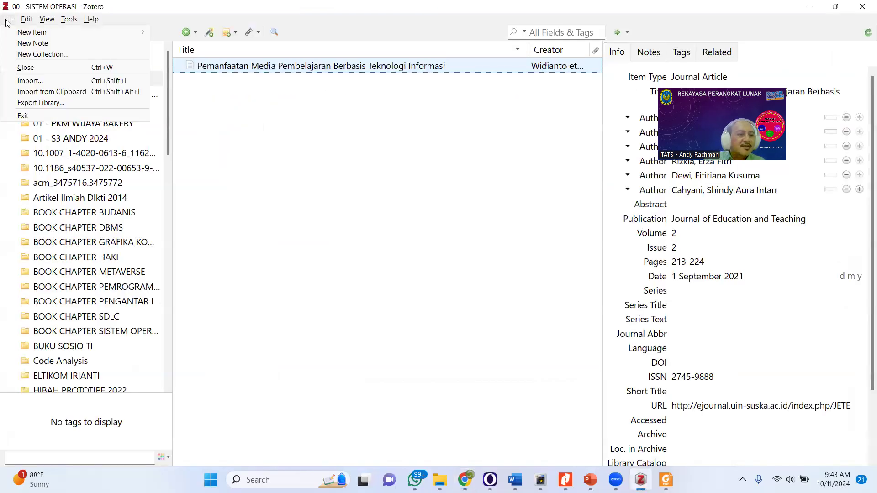
click(306, 162)
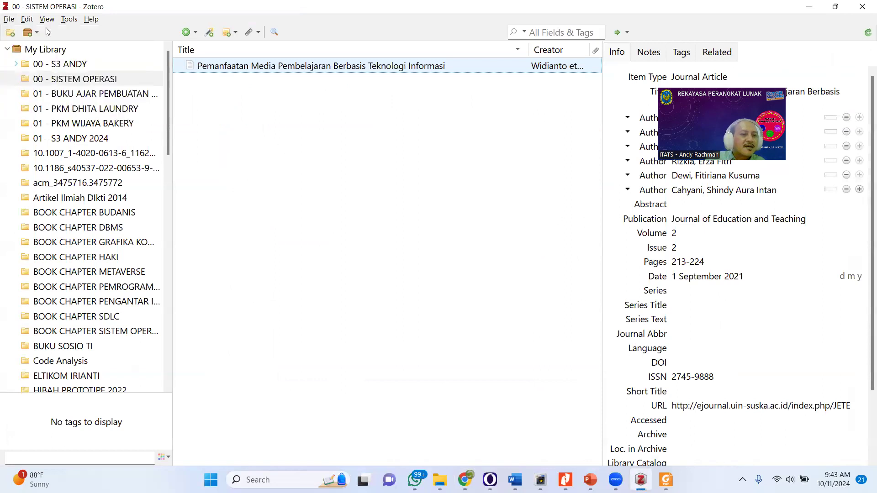
click(10, 20)
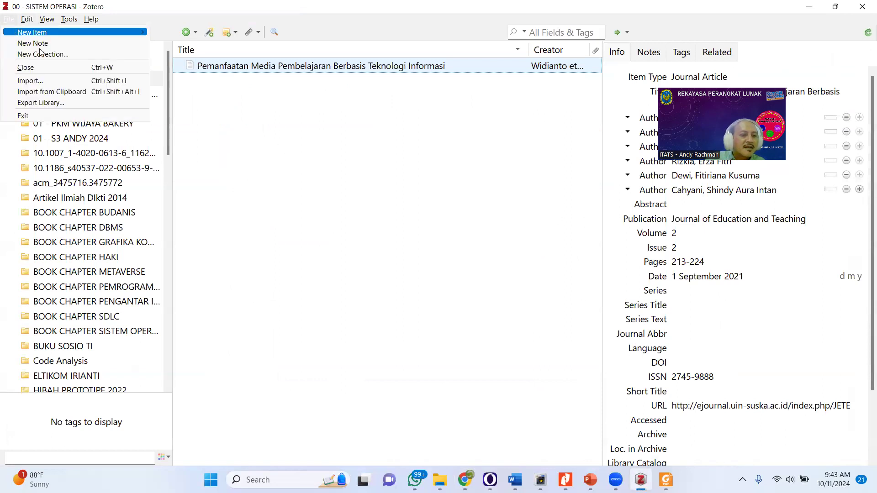
click(89, 85)
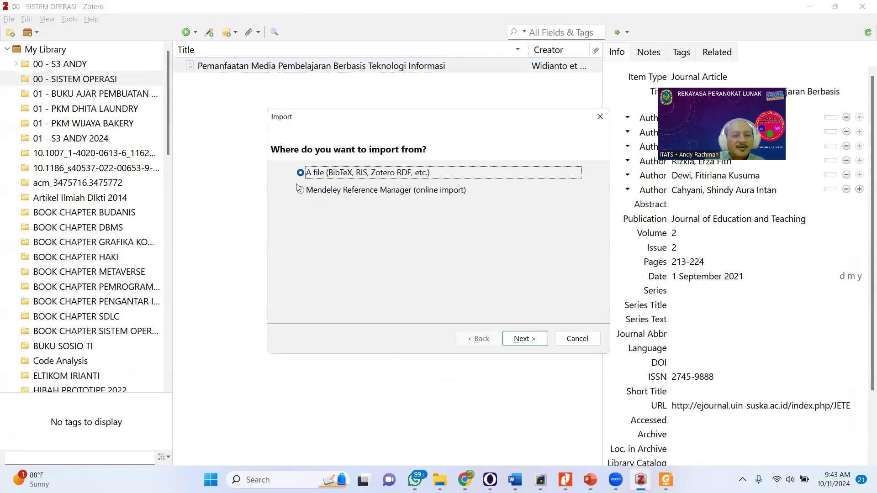
click(533, 339)
click(533, 339)
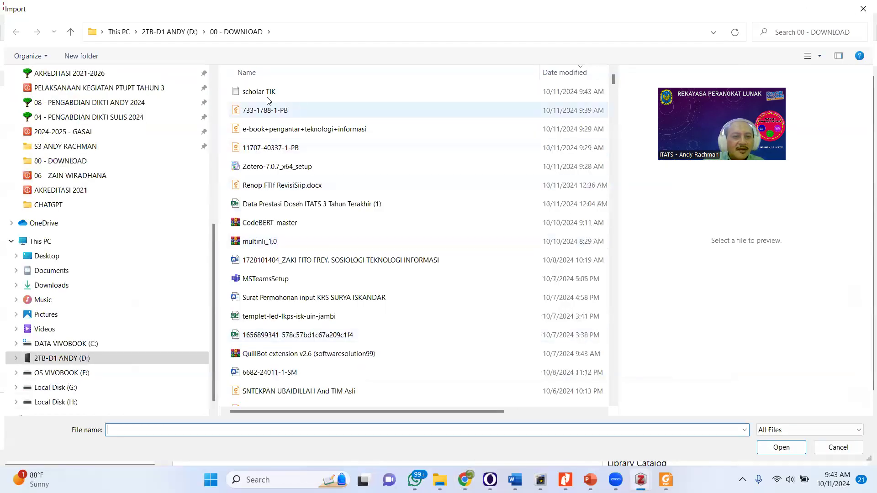
click(252, 93)
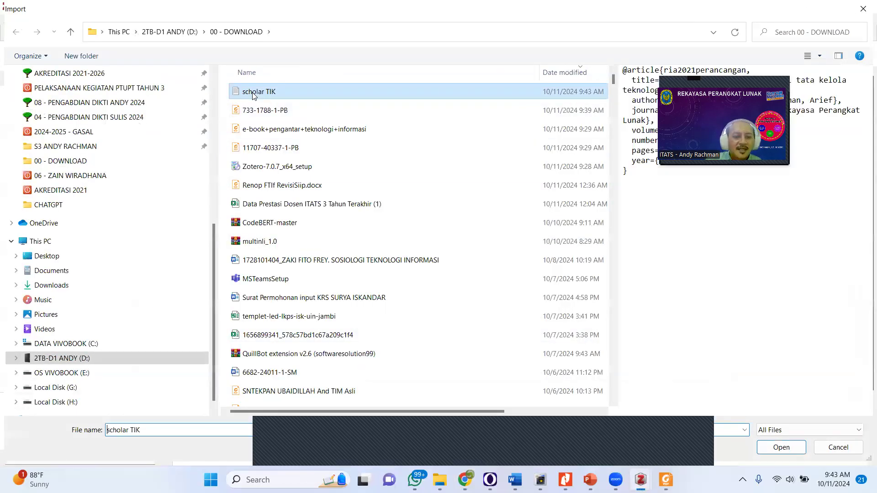
click(790, 450)
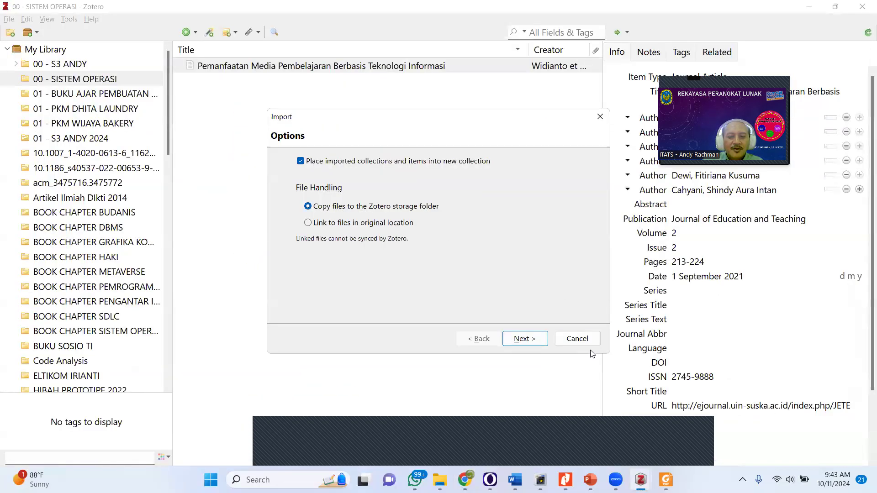
click(523, 339)
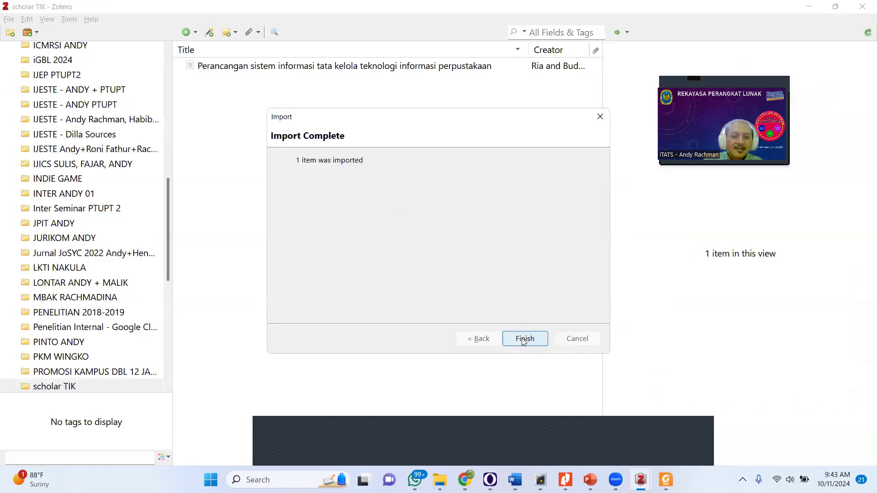
click(524, 339)
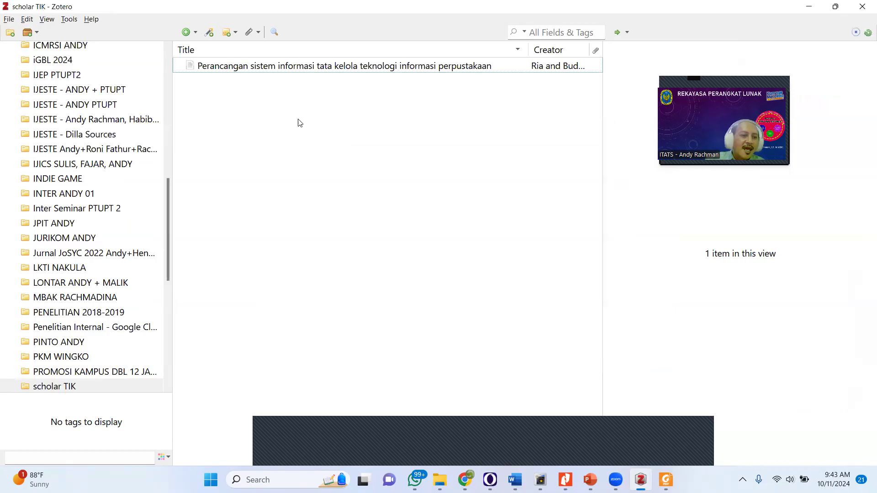
- Add "Perancangan sistem informasi tata kelola teknologi informasi perpustakaan" to the 00 - SISTEM OPERASI collection and open that collection
click(170, 202)
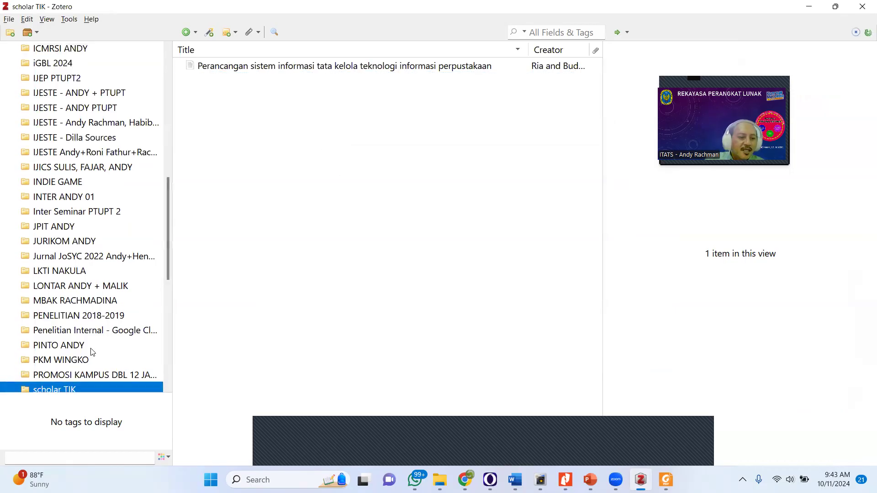
drag(168, 201, 168, 69)
click(236, 69)
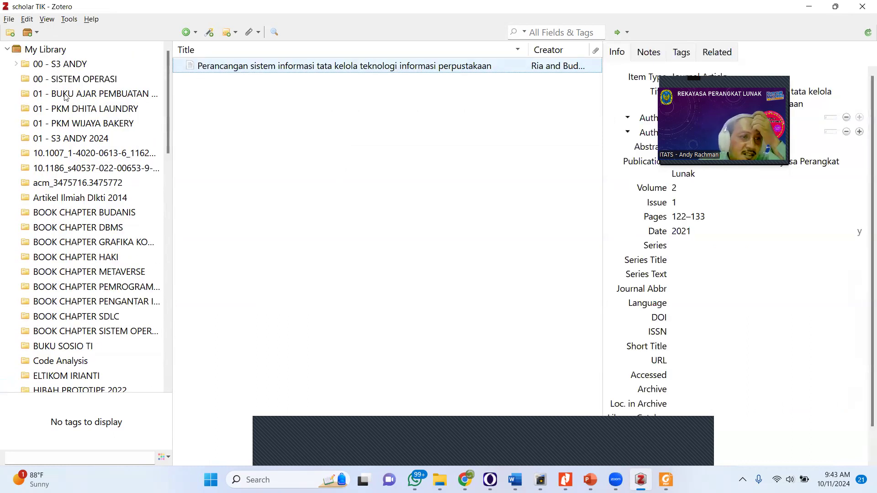
right_click(265, 73)
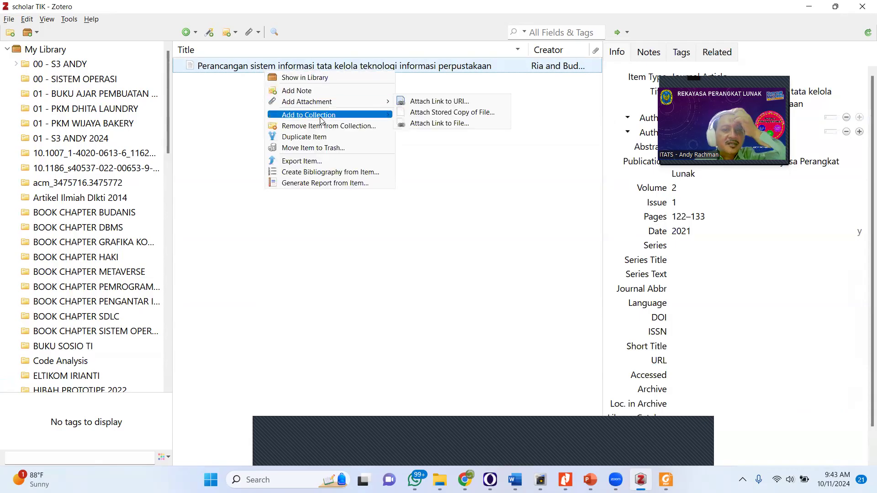
mouse_move(321, 120)
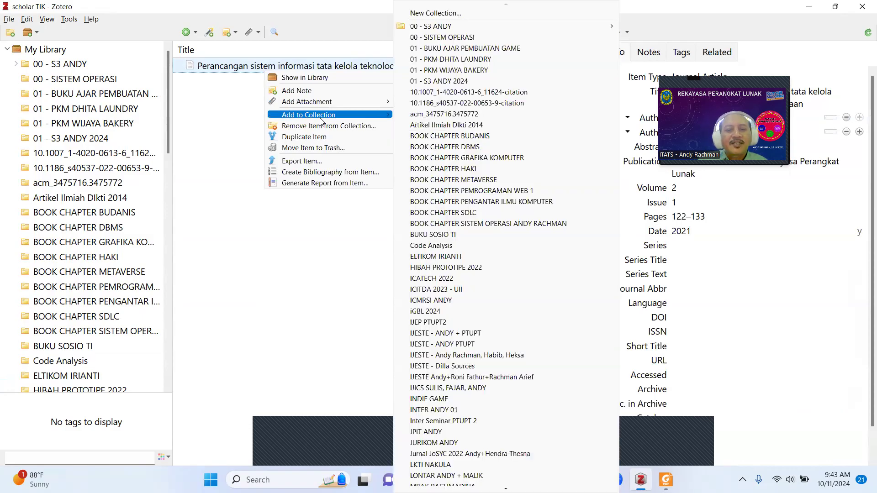
click(462, 38)
click(68, 79)
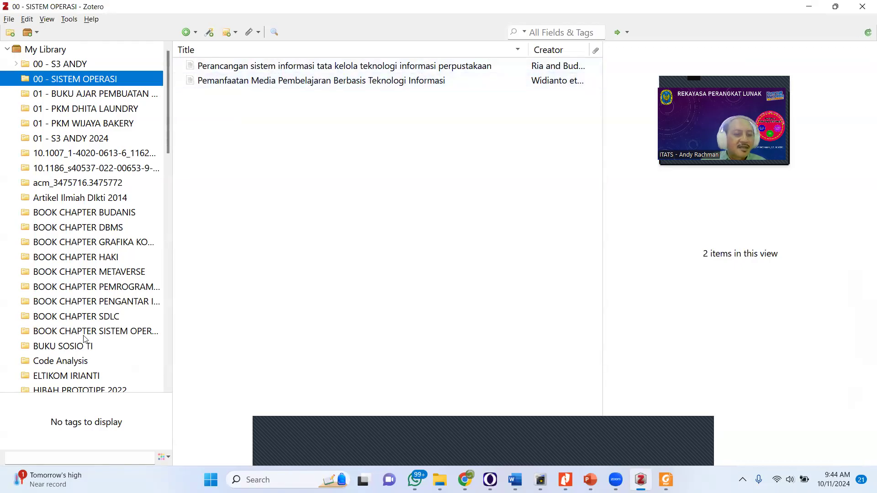
- Compare the contents of the scholar TIK collection with those of the 00 - SISTEM OPERASI collection
scroll(83, 352, down, 3)
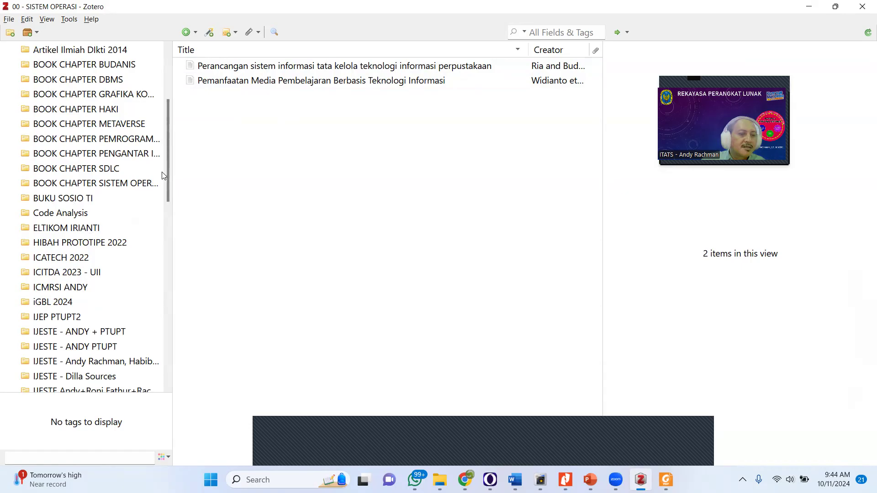
drag(166, 173, 177, 320)
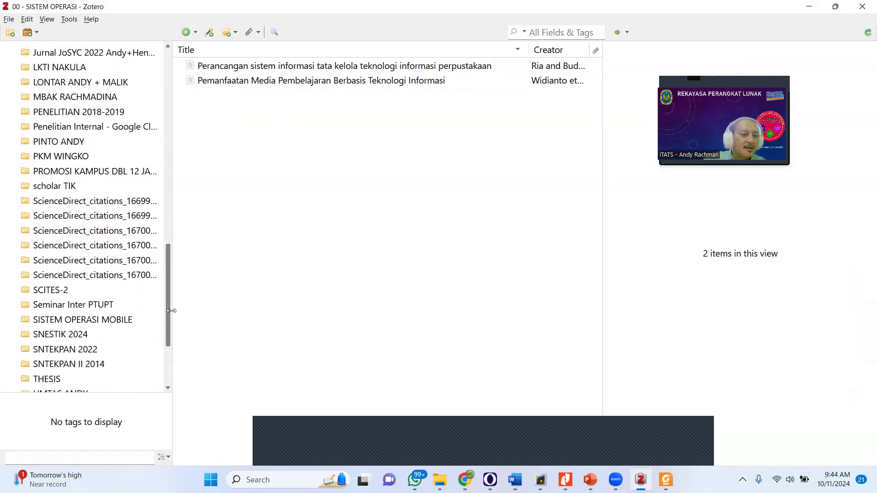
click(64, 187)
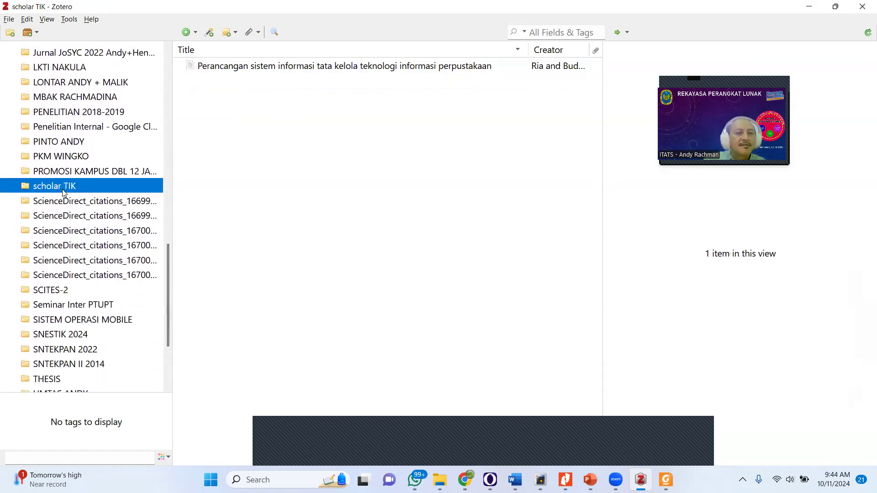
click(276, 67)
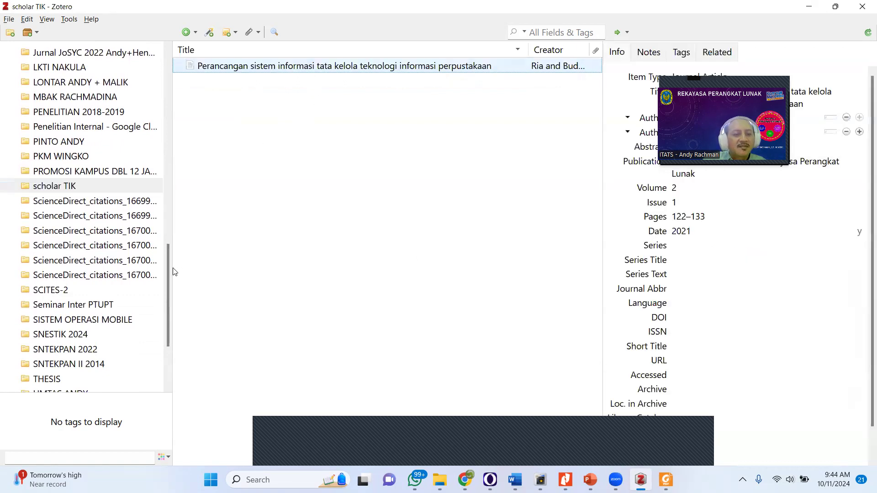
drag(175, 272, 170, 69)
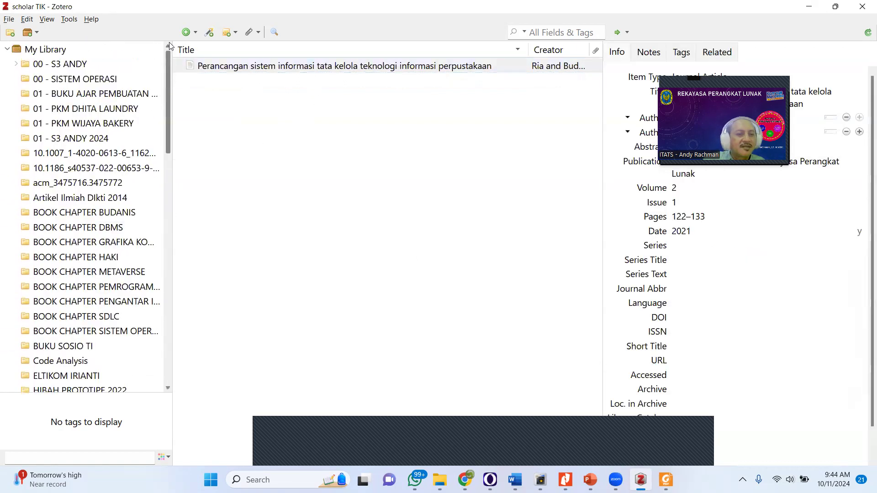
click(90, 81)
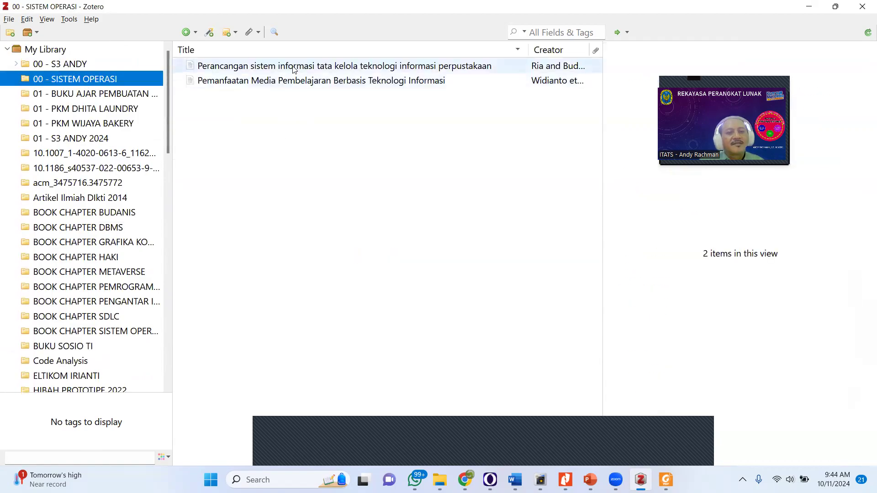
- Copy the full title of "Perancangan sistem informasi tata kelola teknologi informasi perpustakaan" from its item details
click(293, 69)
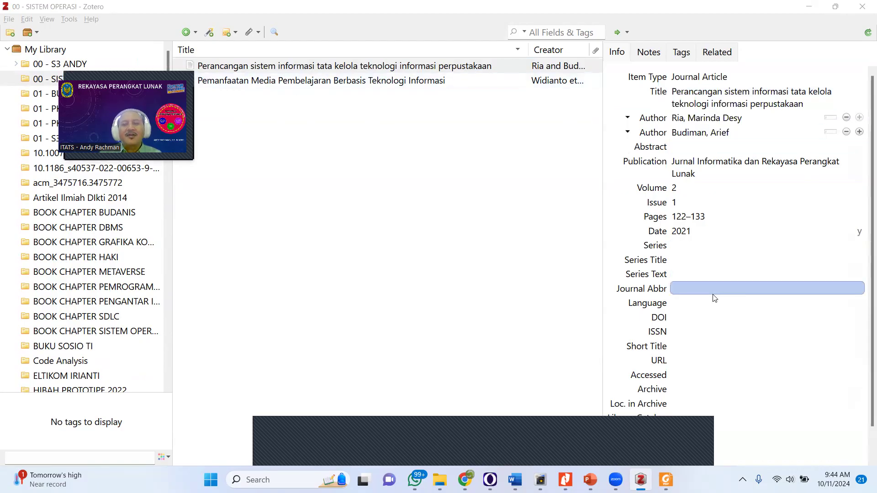
click(742, 104)
key(ctrl+c)
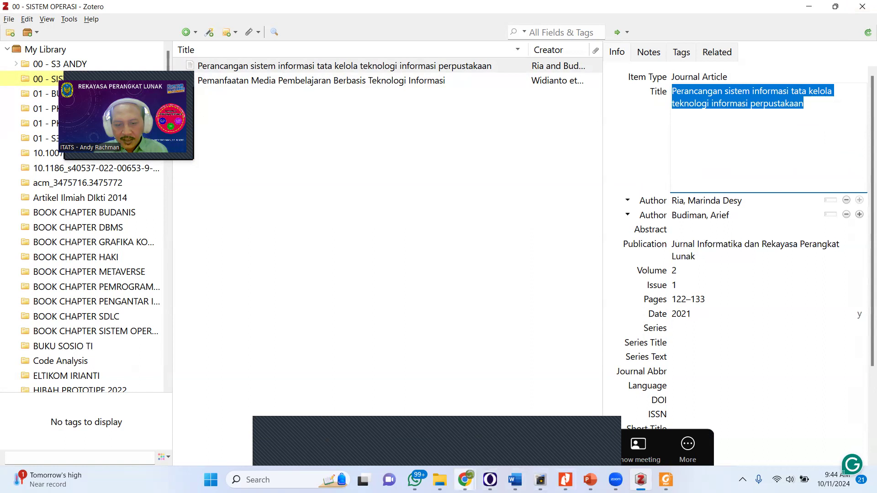
- Switch to Document3 in Word and insert a Zotero citation for the copied title after "strategi bisnis yang baru", before the period
click(515, 480)
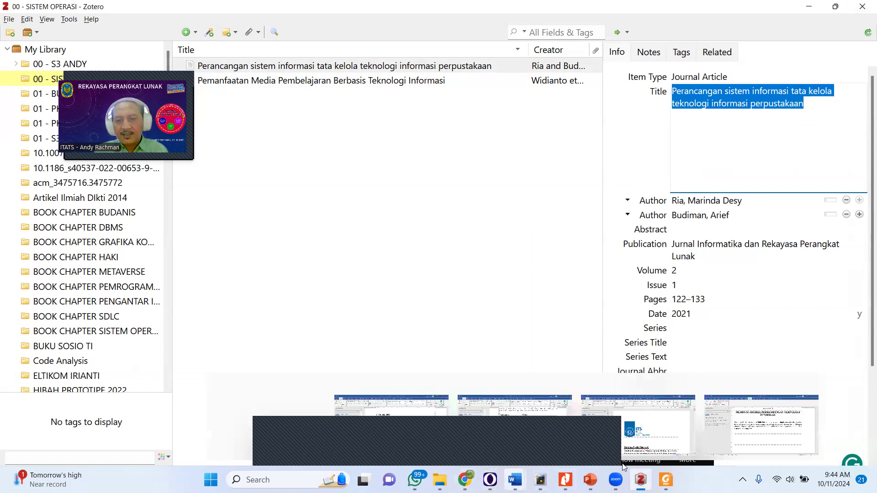
click(764, 424)
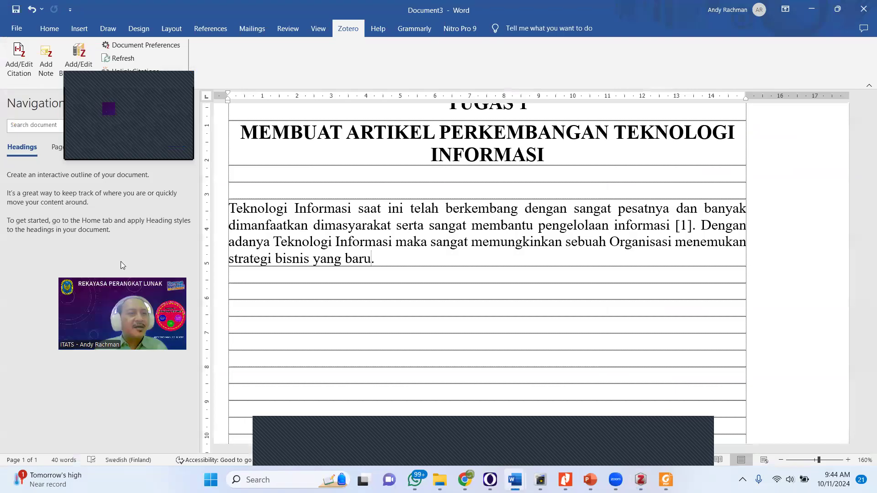
click(23, 57)
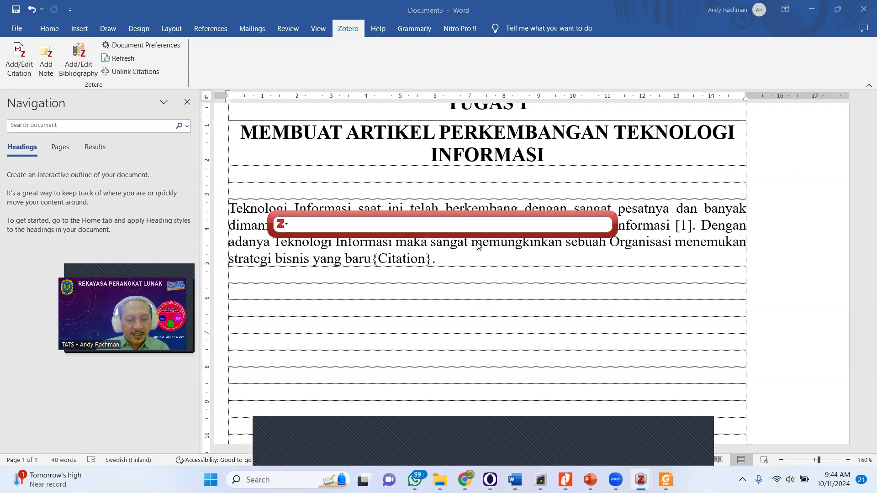
key(ctrl+v)
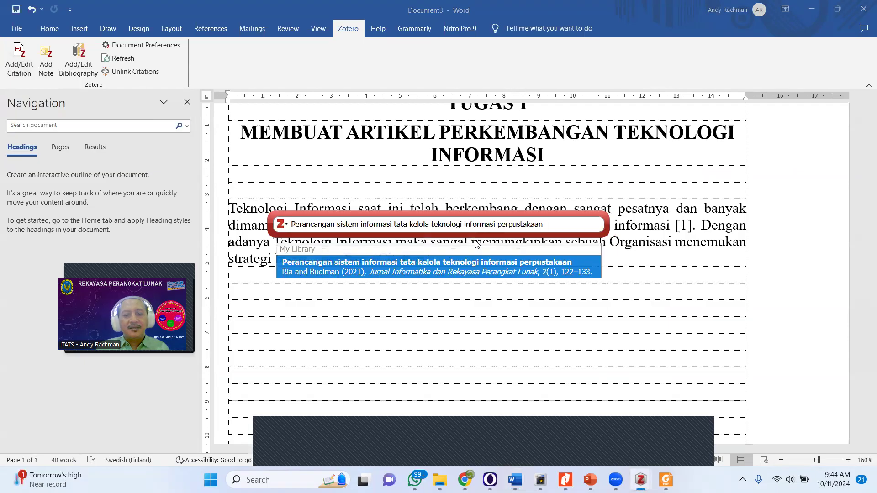
click(543, 271)
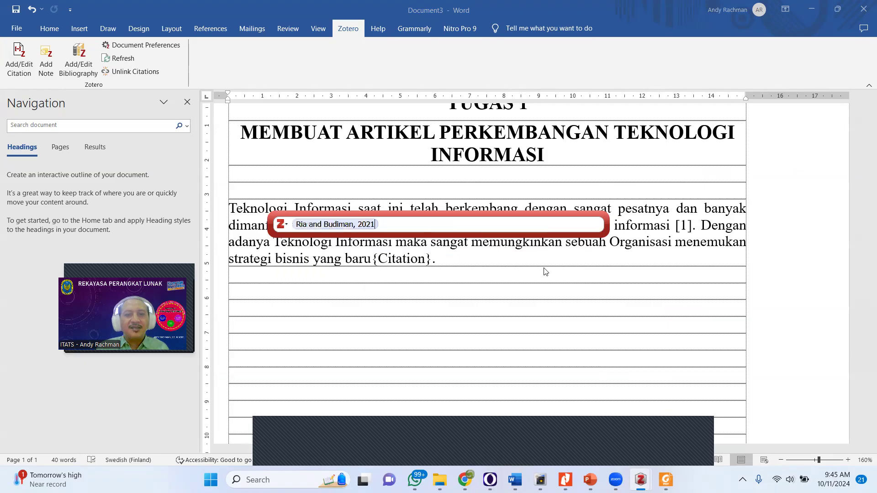
key(Return)
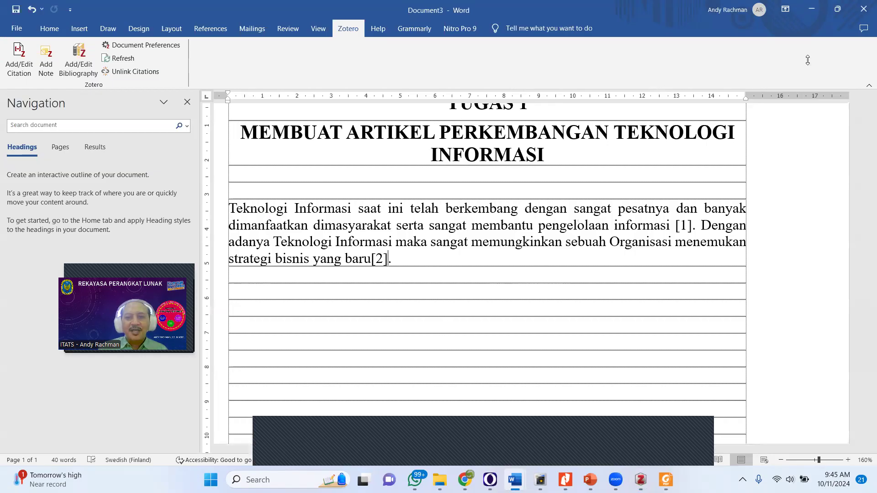
- Start a new page after the article and enter the heading DAFTAR PUSTAKA at its top, bold and centred
drag(139, 274, 817, 53)
scroll(529, 245, down, 10)
scroll(351, 248, up, 12)
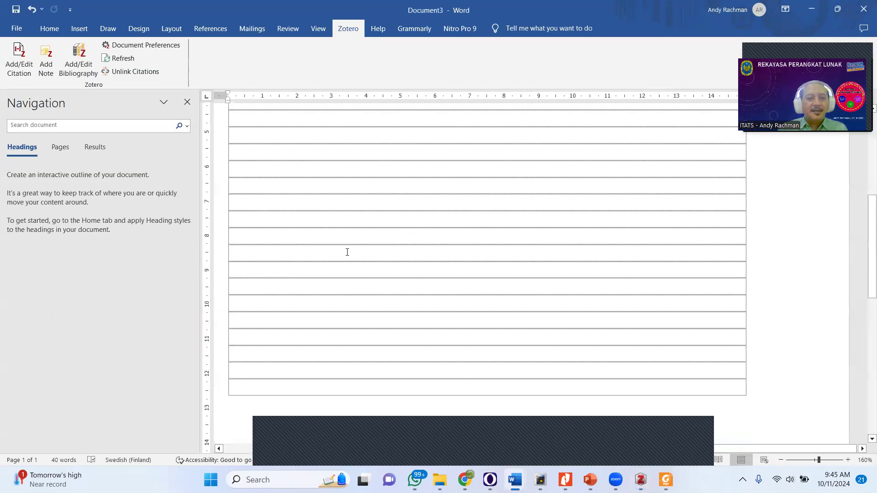
scroll(311, 276, down, 3)
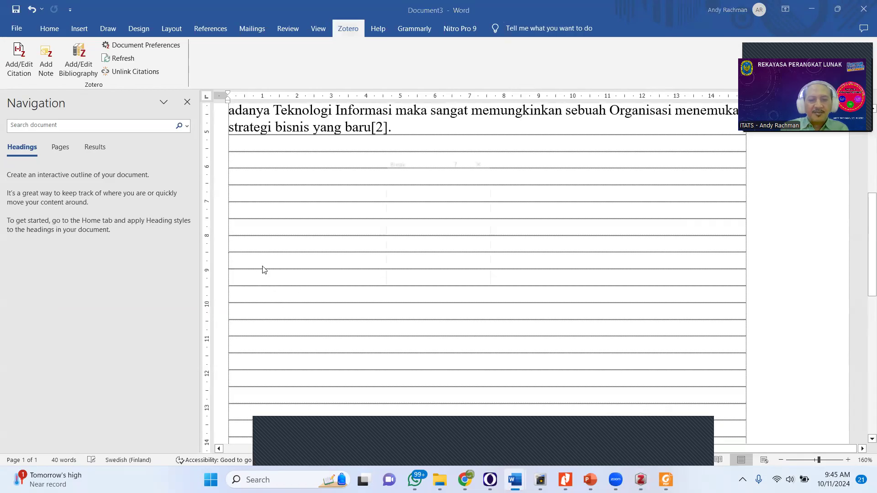
key(ctrl+Return)
scroll(325, 281, down, 3)
text(D)
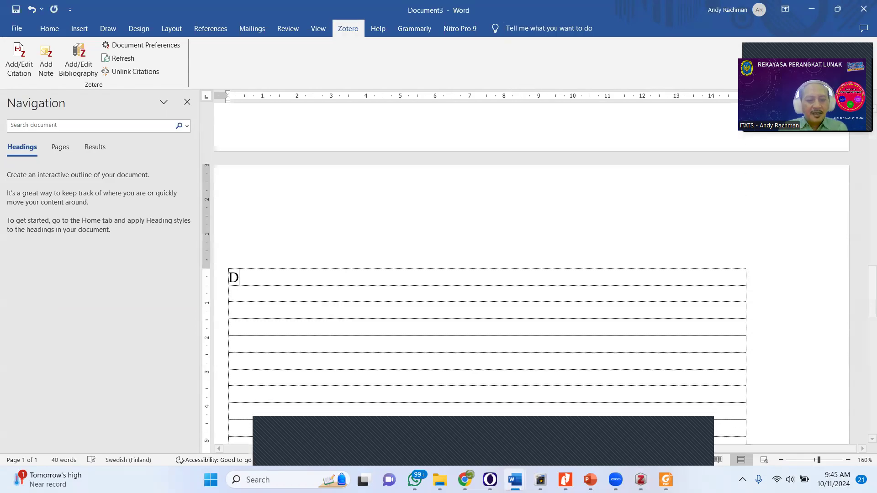
text(AFTAR PUSTAKA)
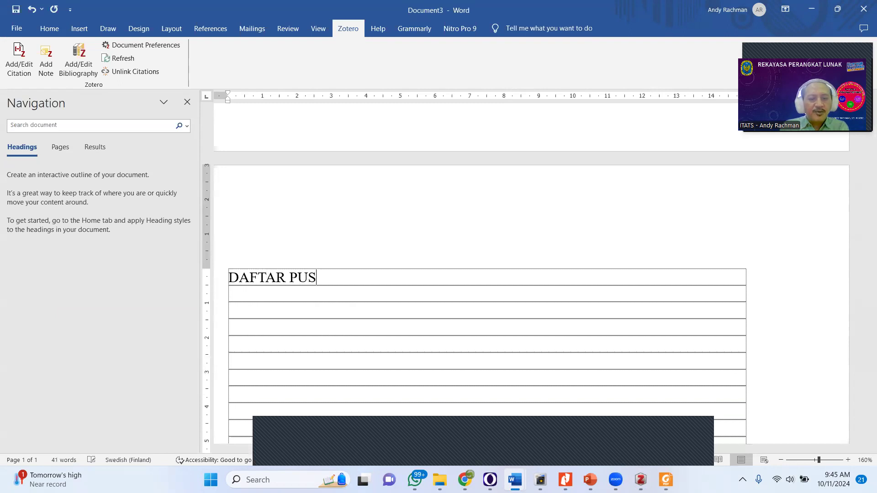
click(218, 284)
key(ctrl+b)
key(ctrl+e)
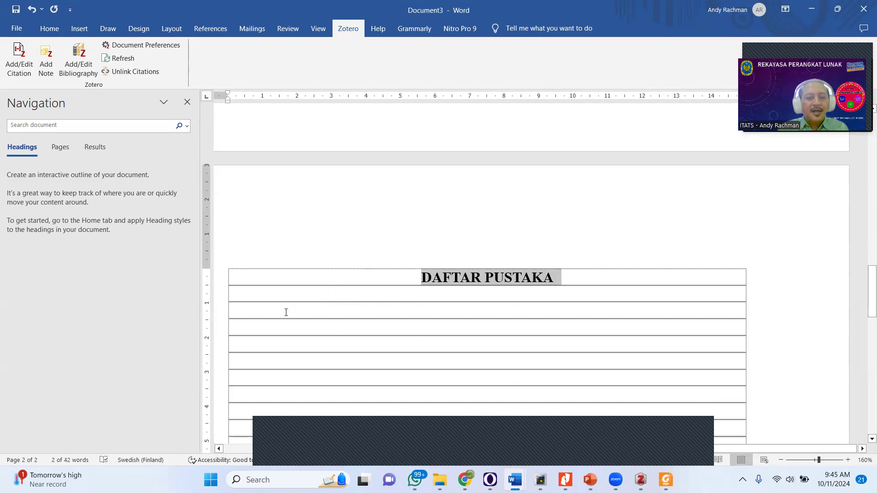
- Insert the Zotero bibliography two lines below the DAFTAR PUSTAKA heading and check its entries against the citations in the article
click(286, 312)
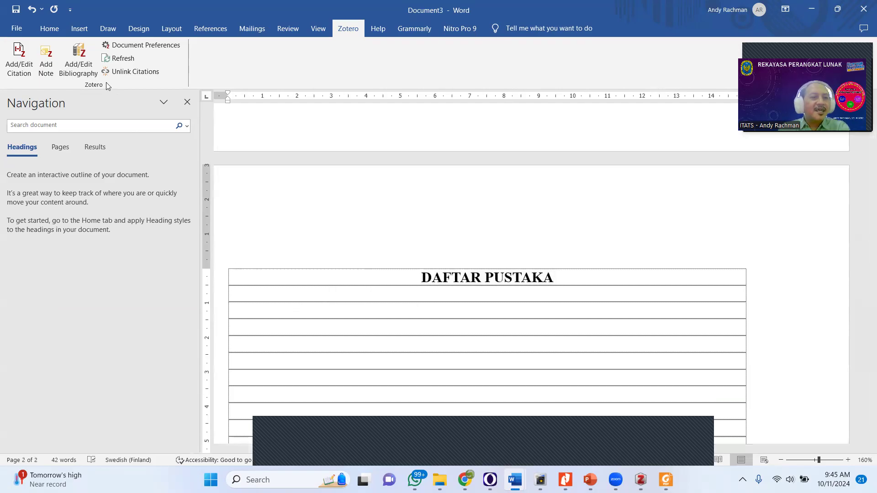
click(81, 56)
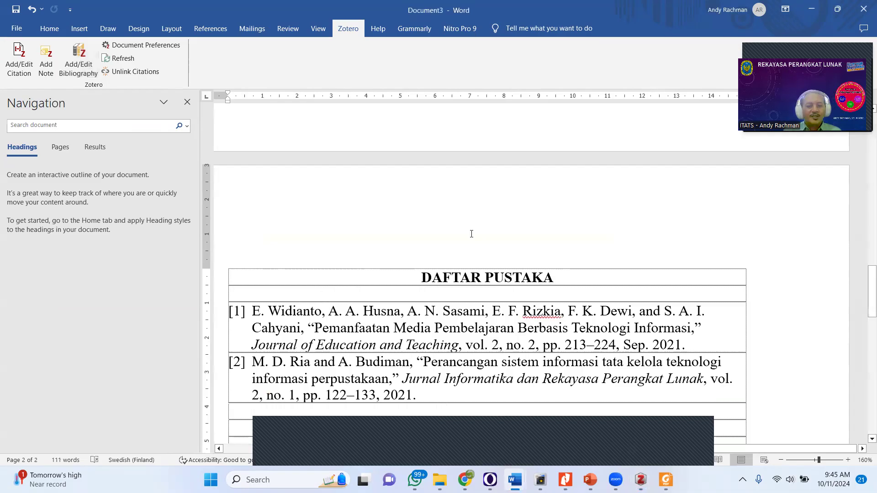
scroll(472, 234, up, 15)
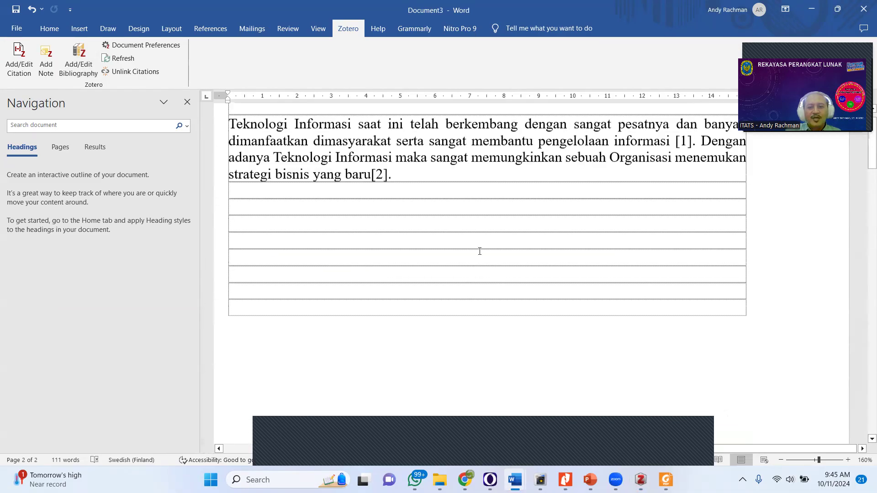
scroll(476, 264, down, 3)
scroll(464, 257, up, 1)
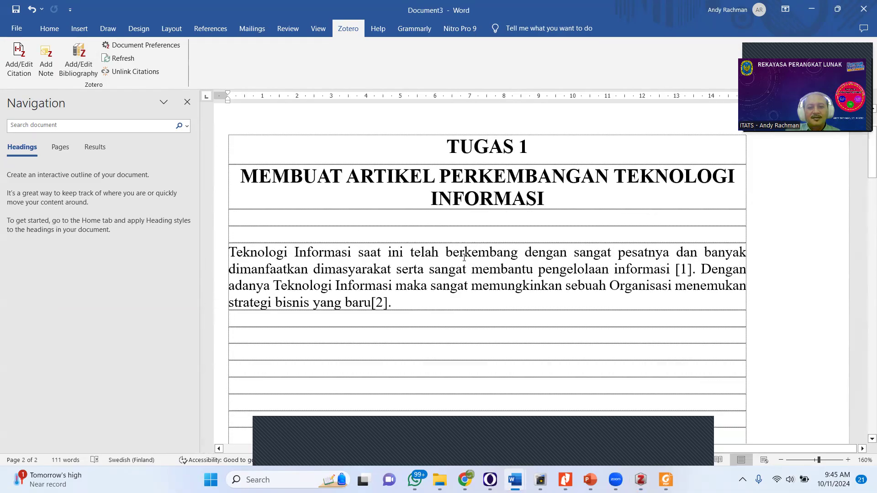
scroll(464, 258, down, 12)
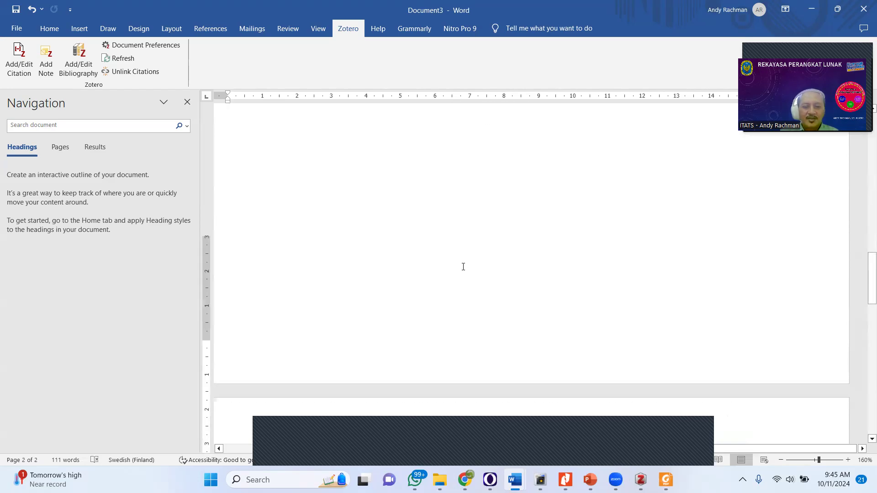
scroll(463, 268, down, 4)
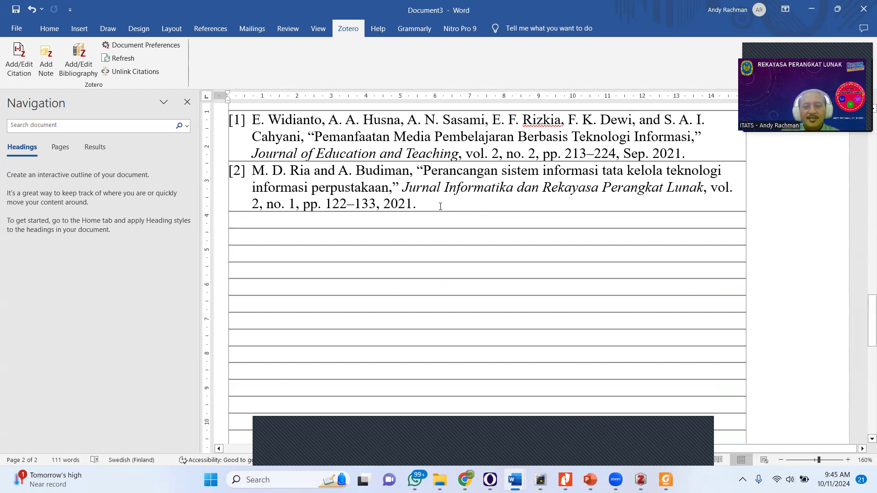
scroll(448, 236, up, 4)
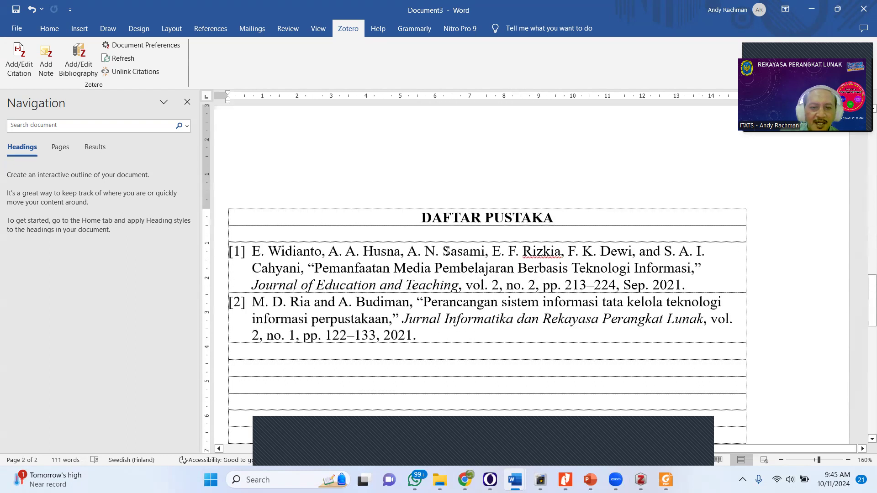
scroll(460, 263, up, 15)
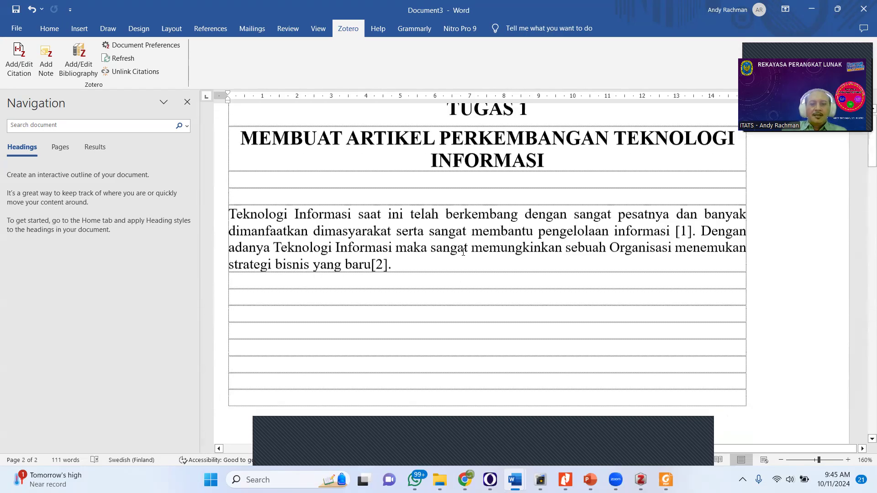